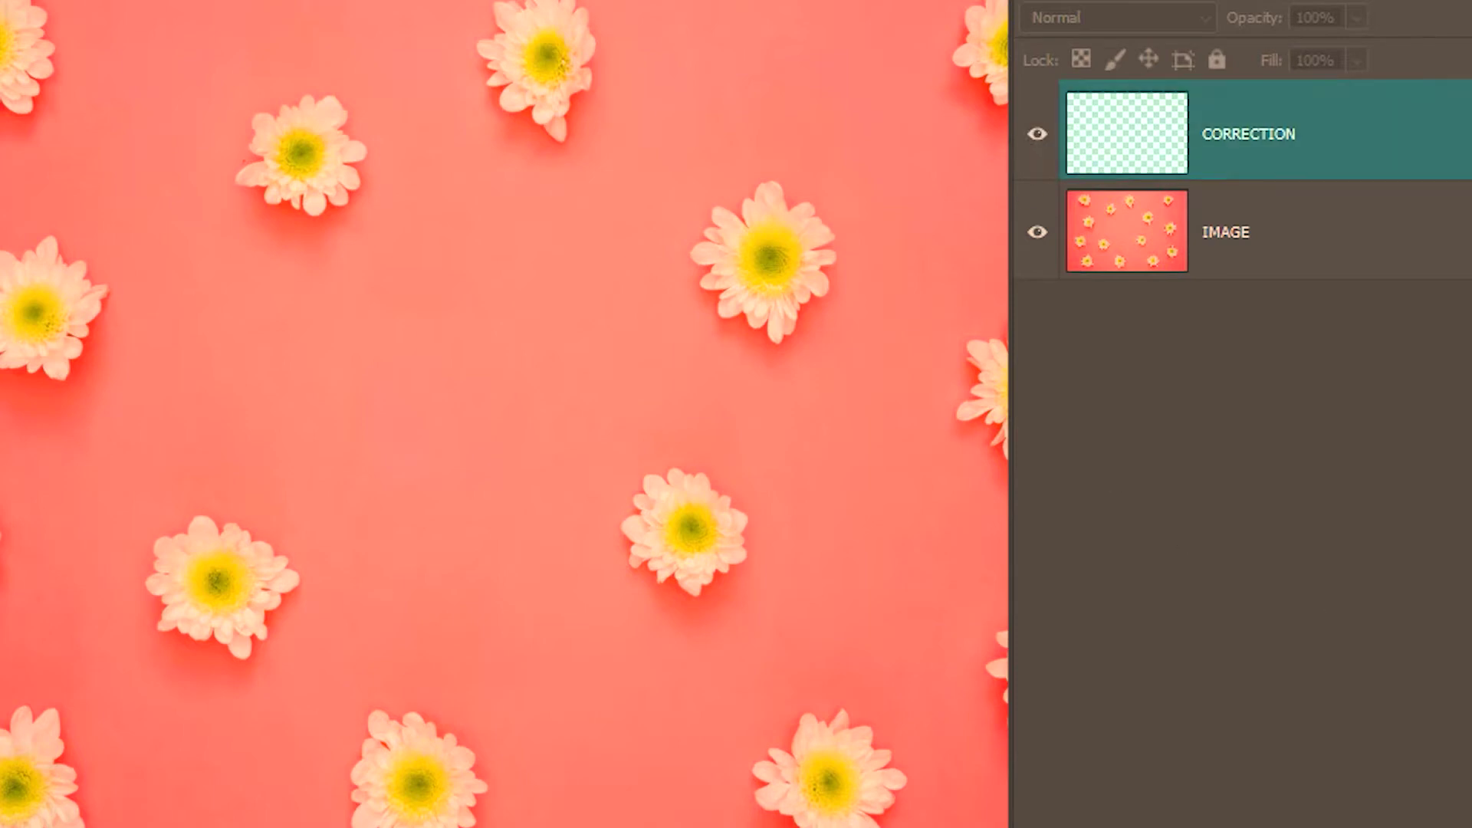
{"action": "left_click", "coordinate": [1365, 142]}
{"action": "key", "text": "ctrl+plus"}
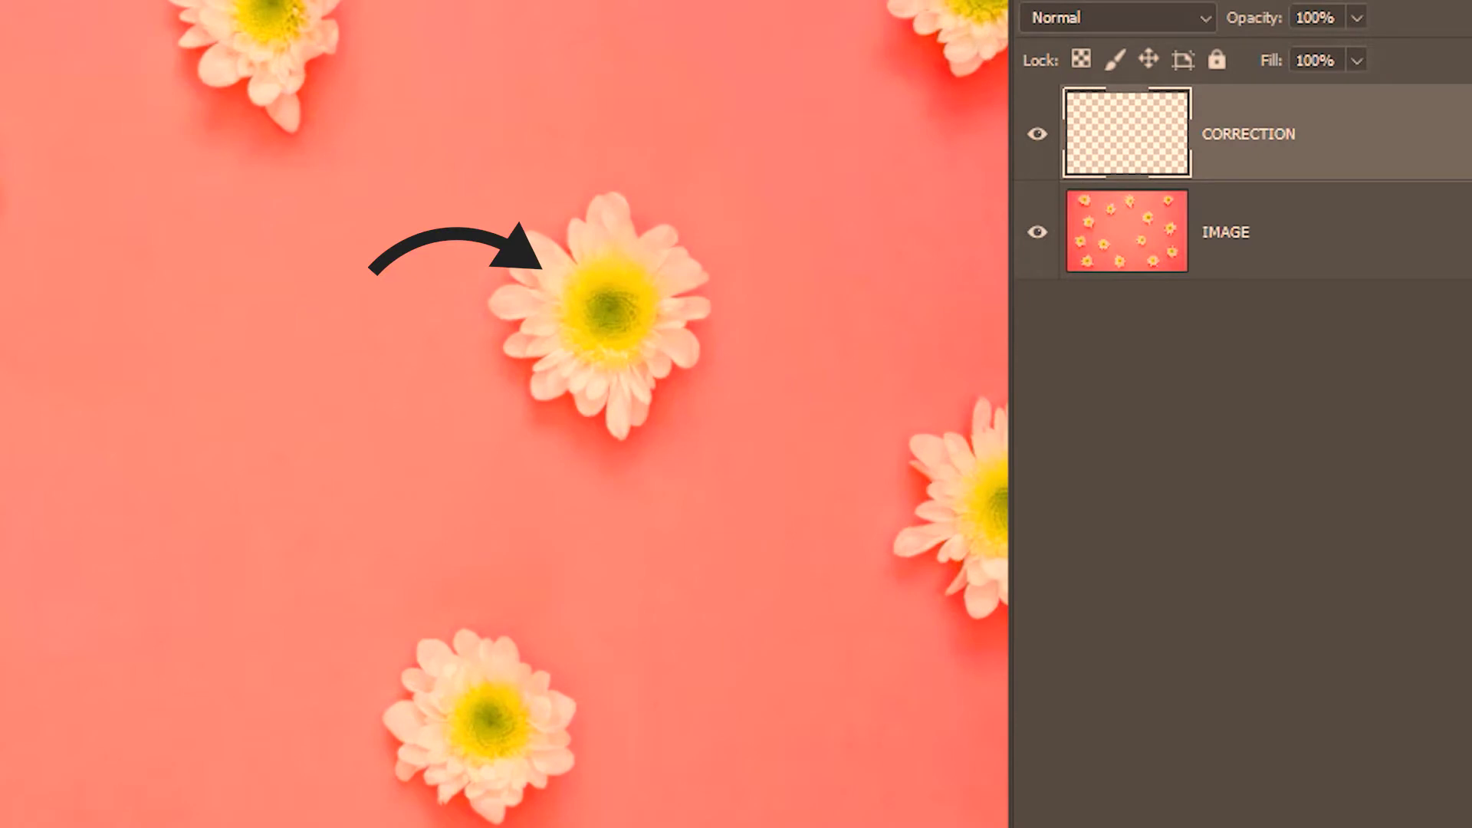
{"action": "mouse_move", "coordinate": [748, 275]}
{"action": "left_mouse_down"}
{"action": "mouse_move", "coordinate": [680, 175]}
{"action": "mouse_move", "coordinate": [572, 153]}
{"action": "mouse_move", "coordinate": [496, 188]}
{"action": "mouse_move", "coordinate": [456, 269]}
{"action": "mouse_move", "coordinate": [450, 371]}
{"action": "mouse_move", "coordinate": [503, 477]}
{"action": "mouse_move", "coordinate": [635, 510]}
{"action": "mouse_move", "coordinate": [716, 467]}
{"action": "mouse_move", "coordinate": [751, 398]}
{"action": "mouse_move", "coordinate": [767, 279]}
{"action": "left_mouse_up"}
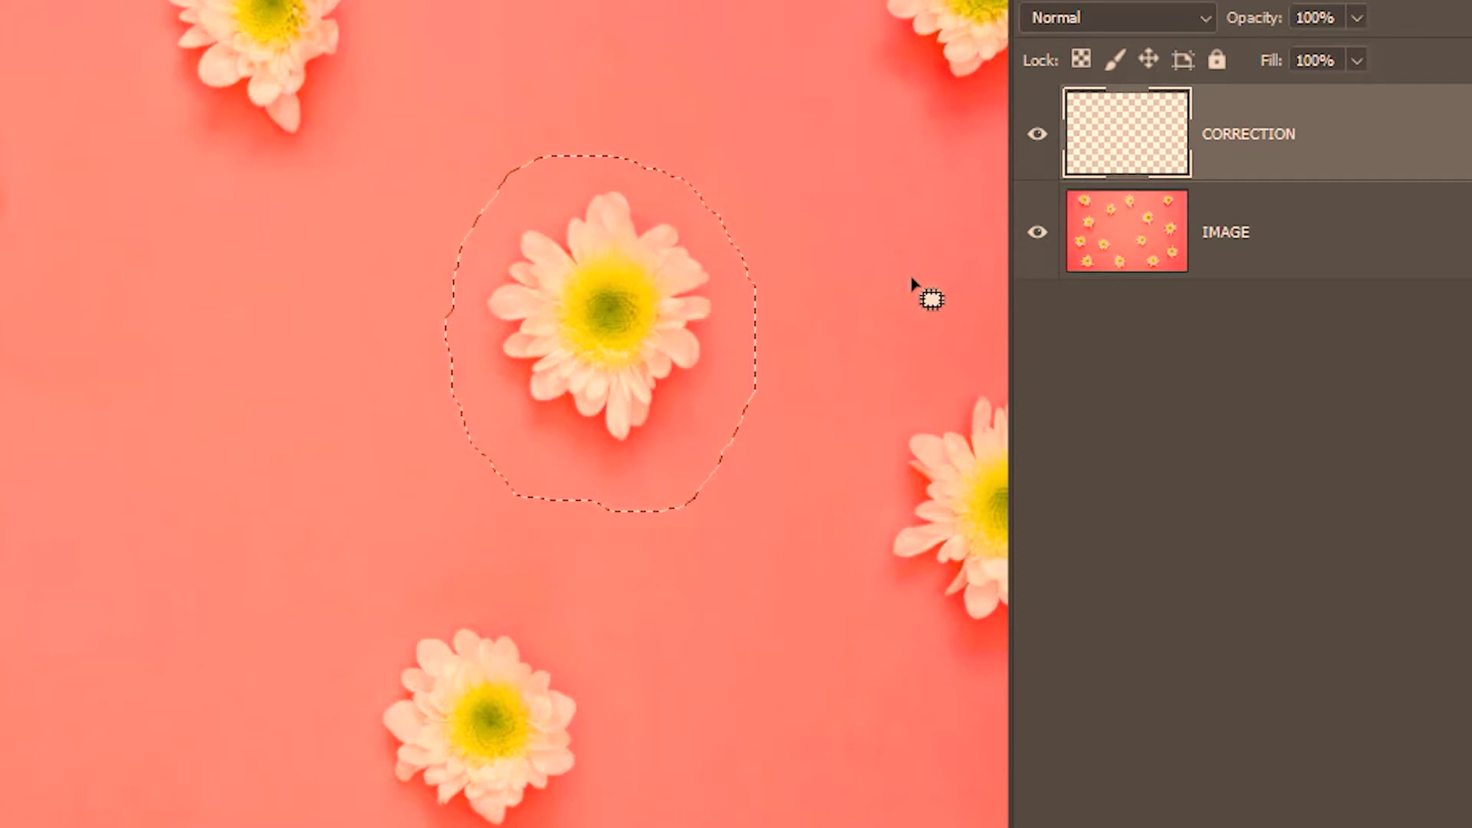
{"action": "left_click_drag", "start_coordinate": [634, 342], "coordinate": [444, 396]}
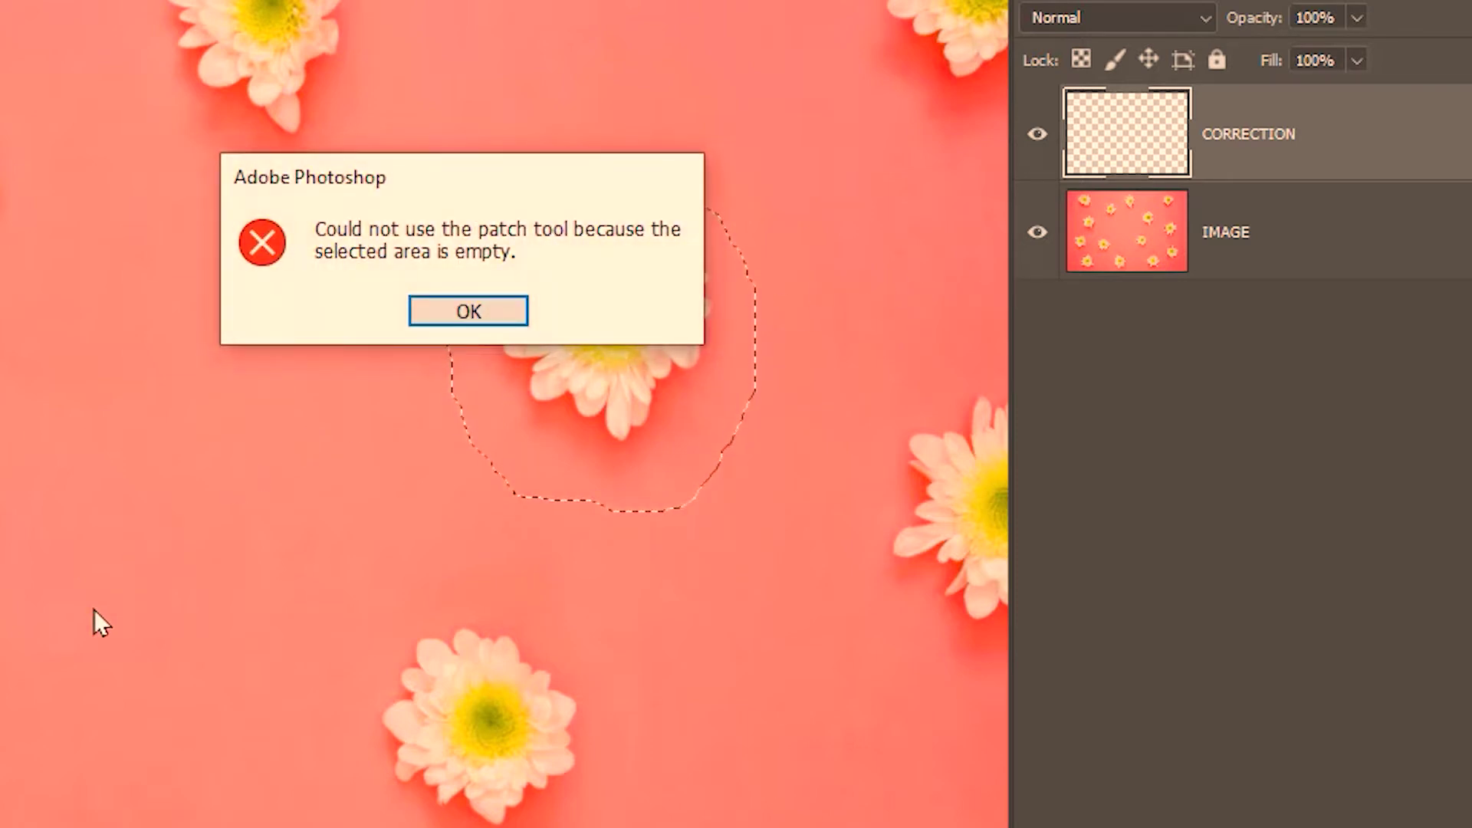
{"action": "left_click", "coordinate": [456, 321]}
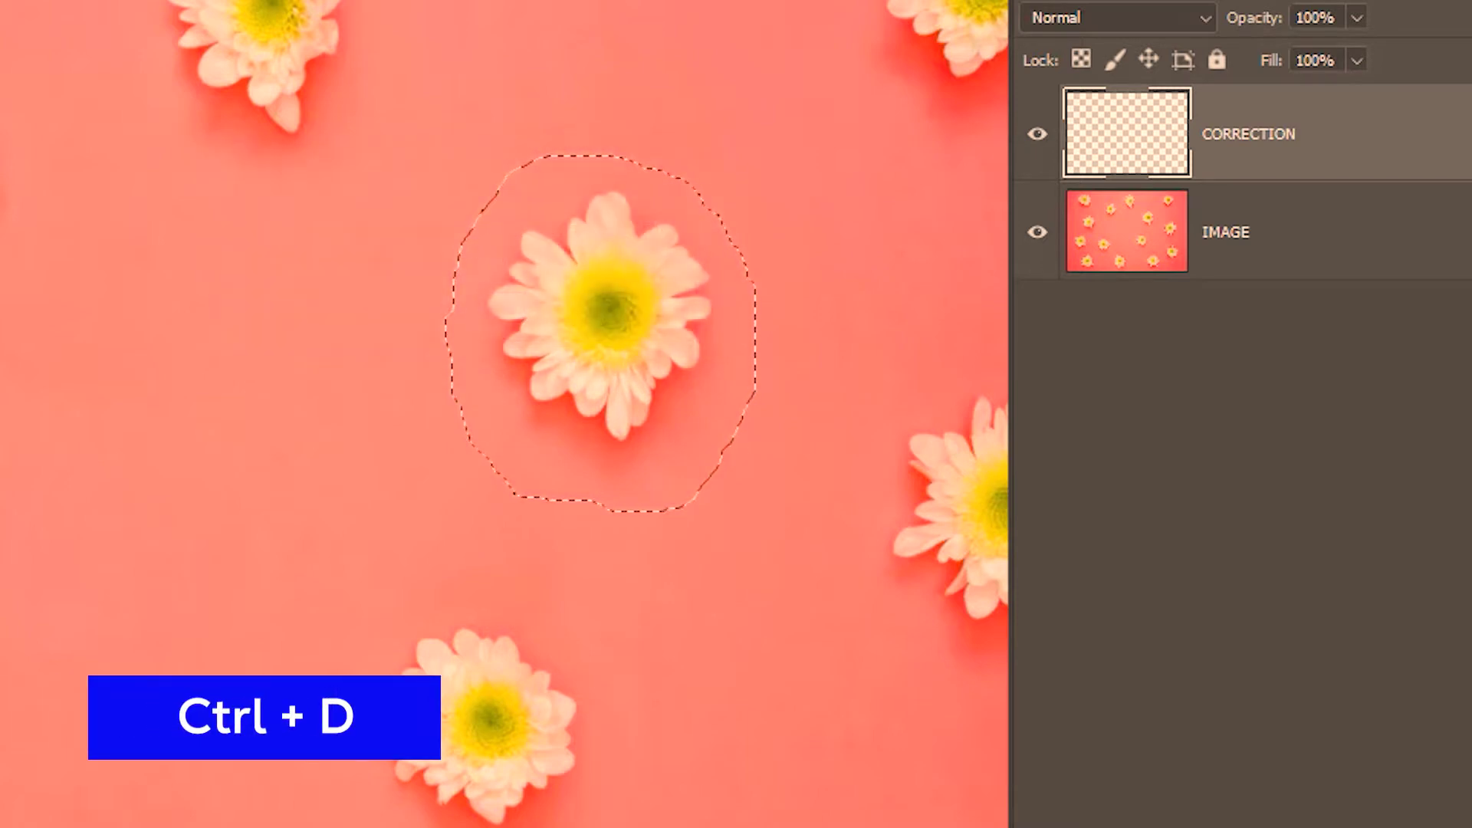
{"action": "key", "text": "ctrl+d"}
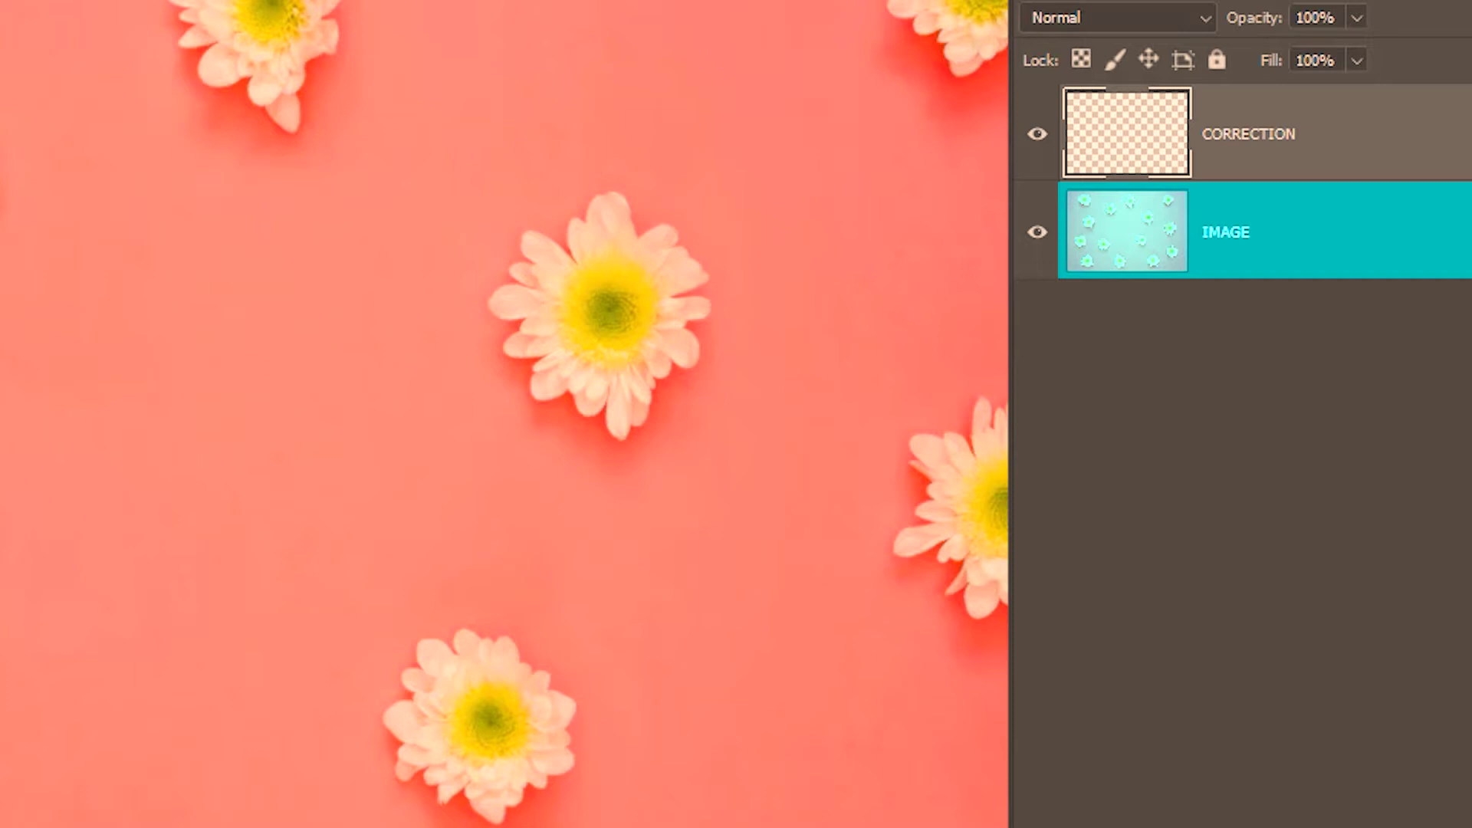
Step: On the IMAGE layer, patch the centre flower away with nearby pink background
{"action": "left_click", "coordinate": [1369, 249]}
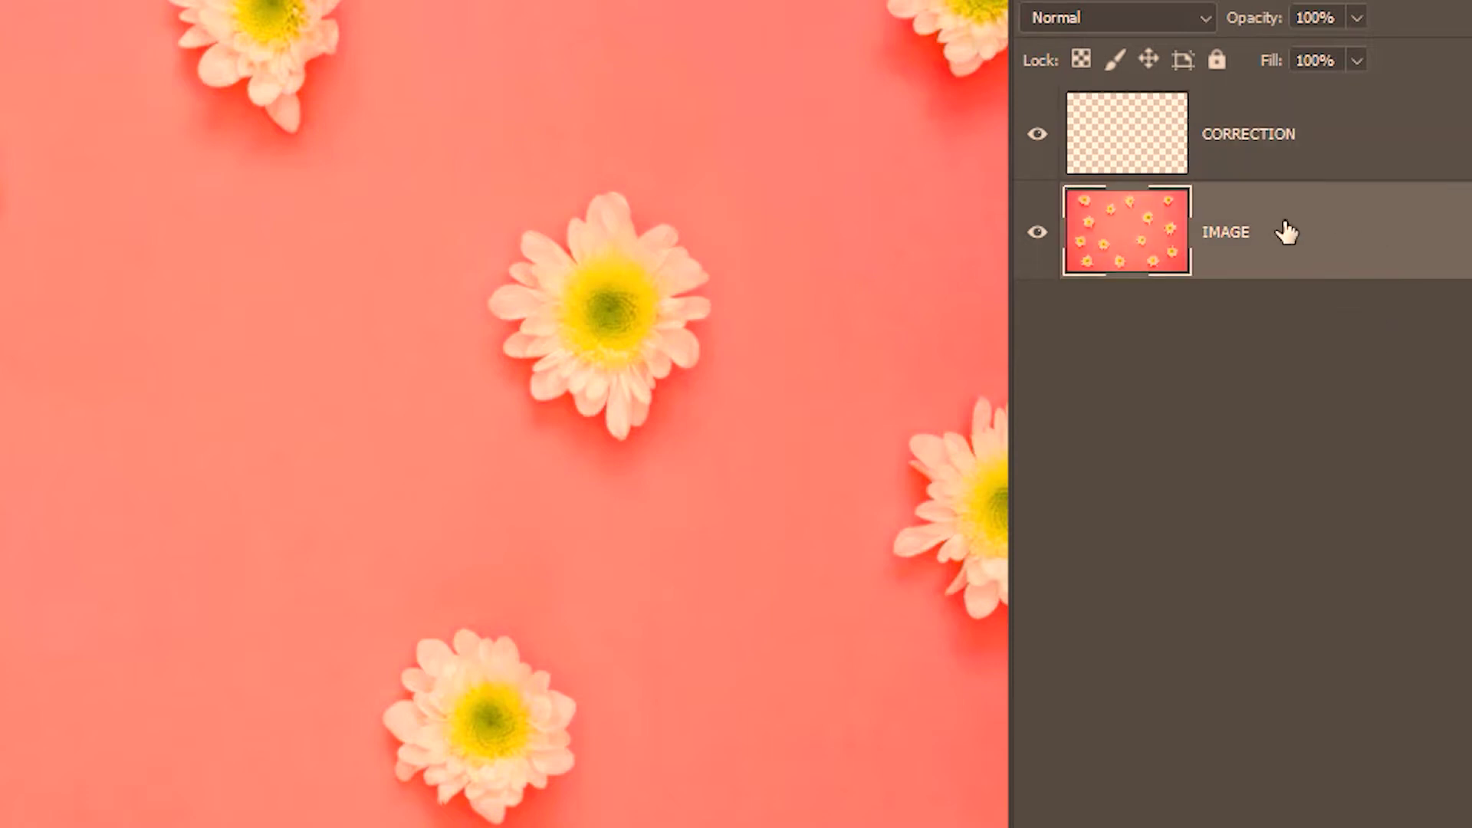
{"action": "mouse_move", "coordinate": [728, 223]}
{"action": "left_mouse_down"}
{"action": "mouse_move", "coordinate": [457, 198]}
{"action": "mouse_move", "coordinate": [444, 394]}
{"action": "mouse_move", "coordinate": [563, 511]}
{"action": "mouse_move", "coordinate": [698, 454]}
{"action": "mouse_move", "coordinate": [759, 256]}
{"action": "left_mouse_up"}
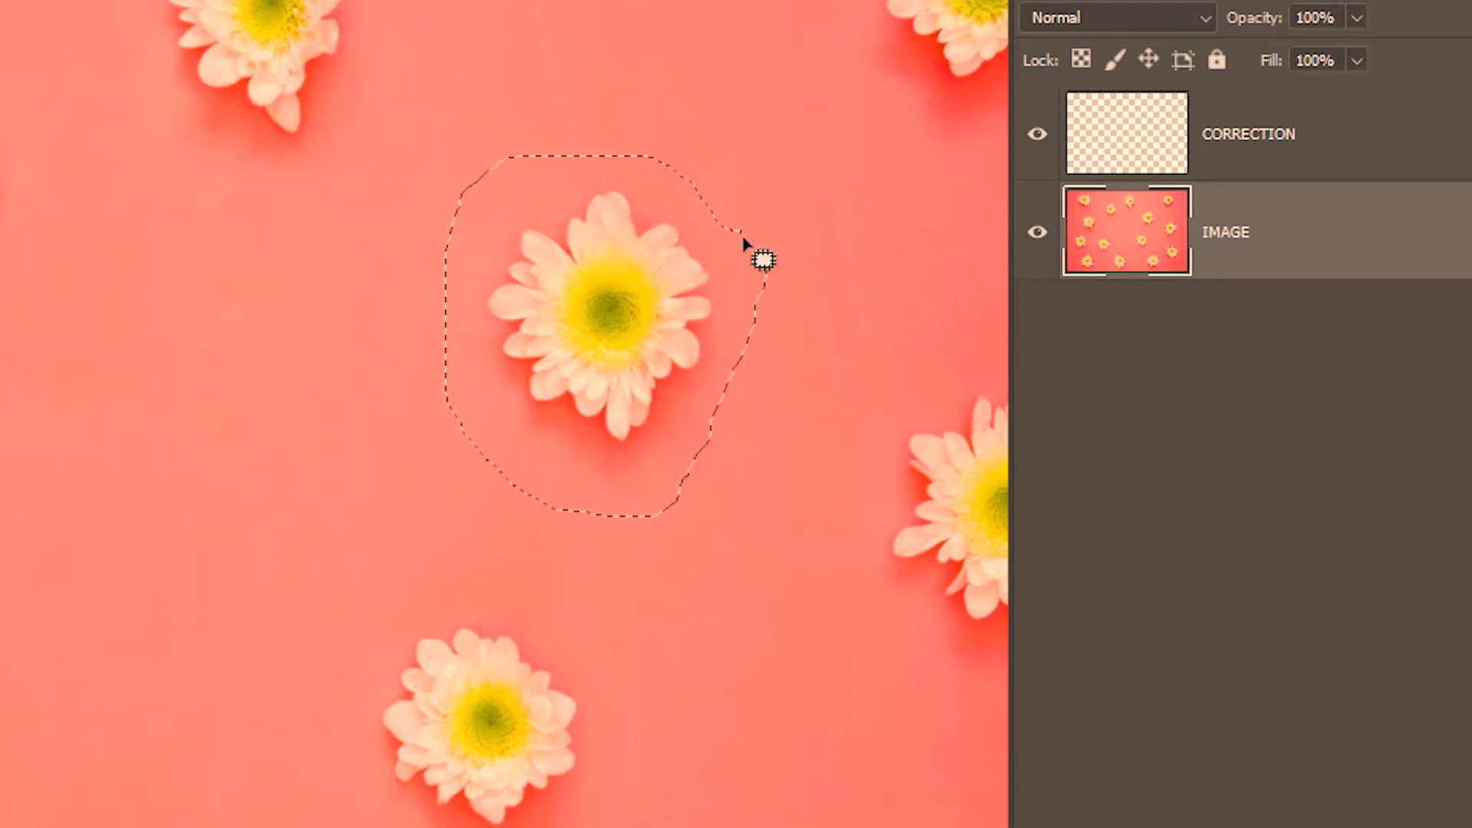
{"action": "left_click_drag", "start_coordinate": [629, 341], "coordinate": [195, 483]}
{"action": "key", "text": "ctrl+d"}
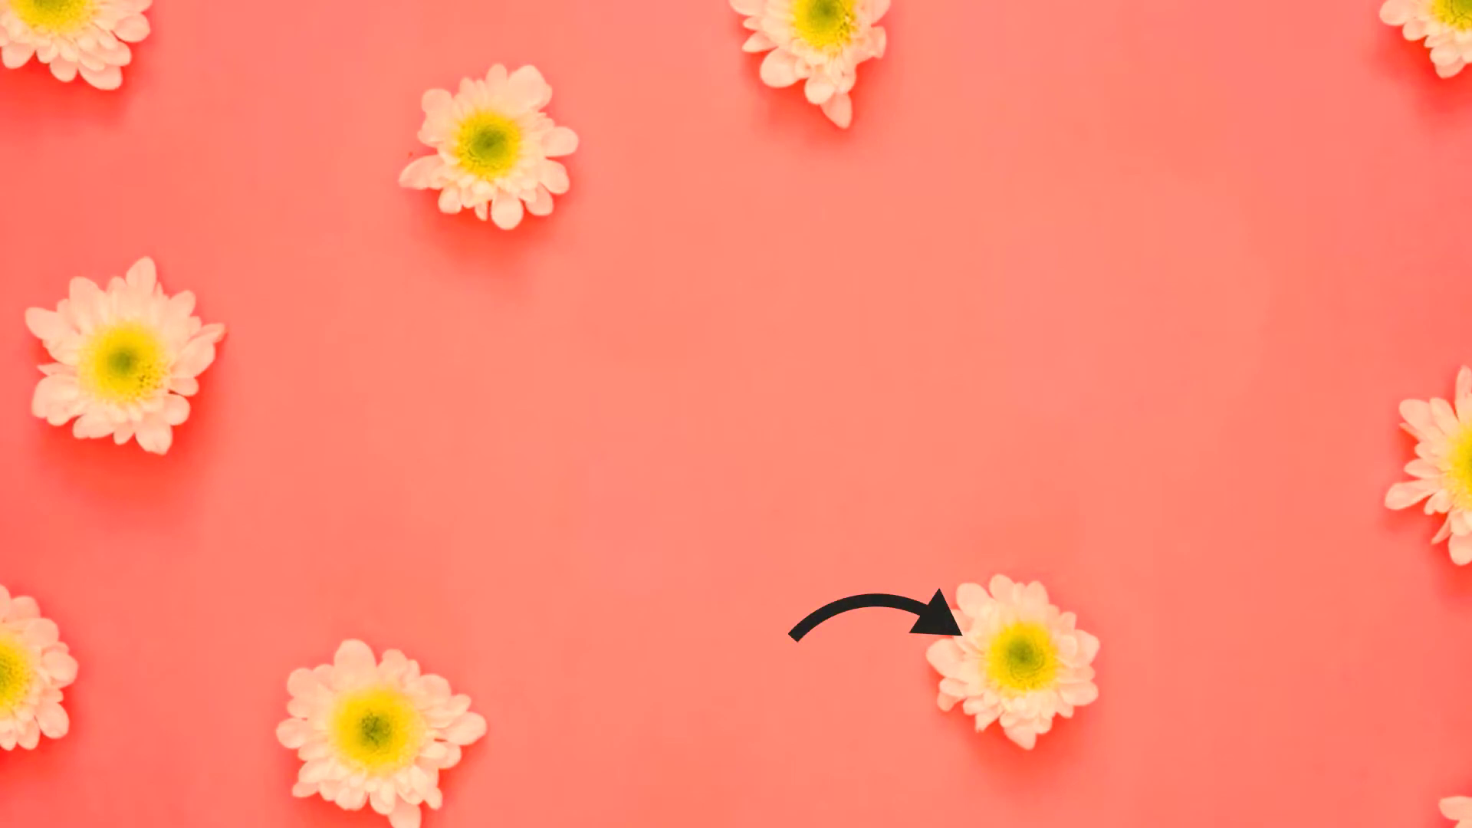
Step: Outline the lower-right flower and patch it with clean pink background from the upper left
{"action": "mouse_move", "coordinate": [1089, 579]}
{"action": "left_mouse_down"}
{"action": "mouse_move", "coordinate": [967, 538]}
{"action": "mouse_move", "coordinate": [903, 596]}
{"action": "mouse_move", "coordinate": [887, 721]}
{"action": "mouse_move", "coordinate": [951, 808]}
{"action": "left_mouse_up"}
{"action": "left_click_drag", "start_coordinate": [1157, 759], "coordinate": [1117, 605]}
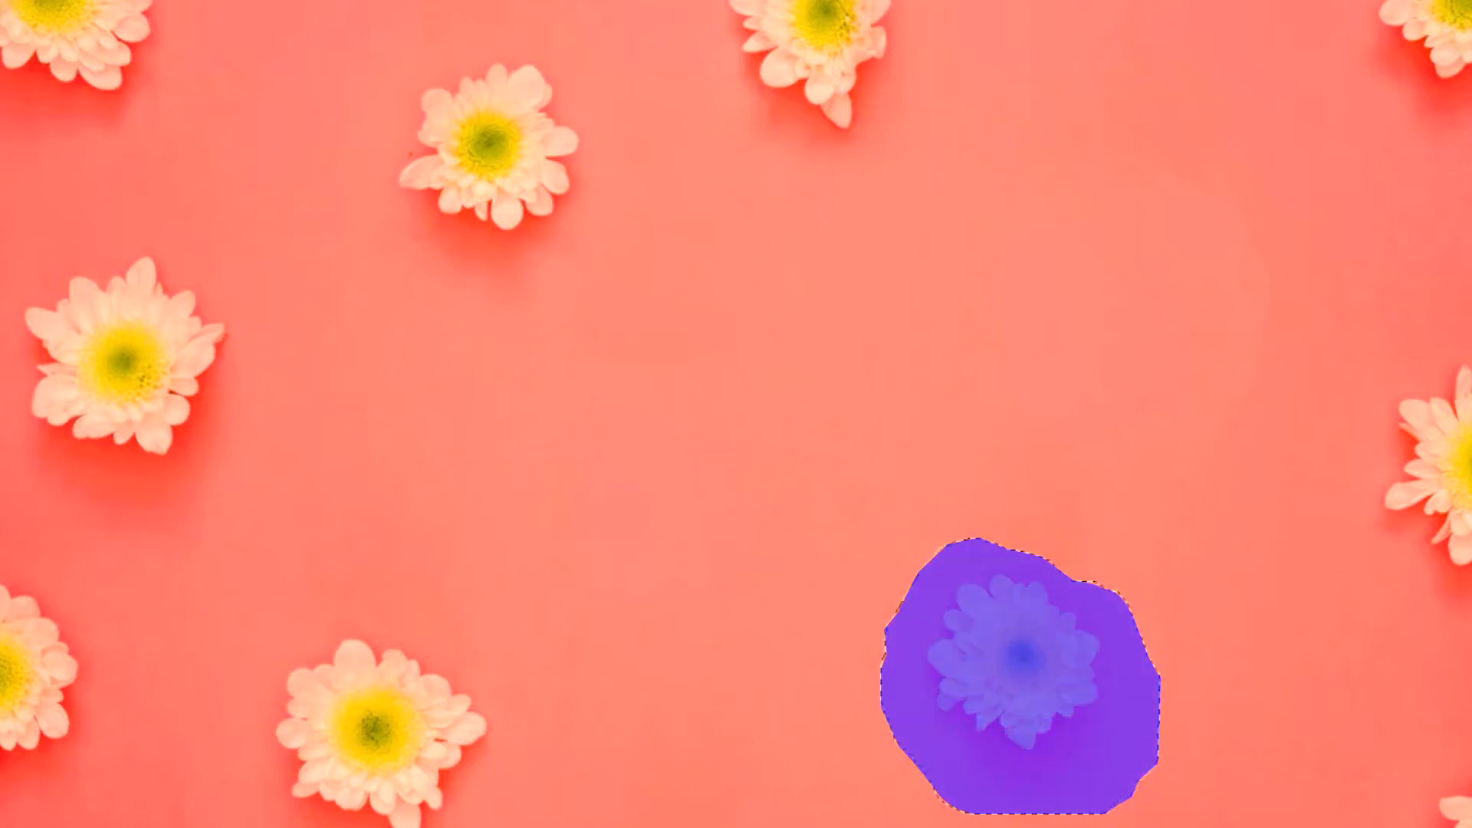
{"action": "left_click_drag", "start_coordinate": [1066, 707], "coordinate": [790, 463]}
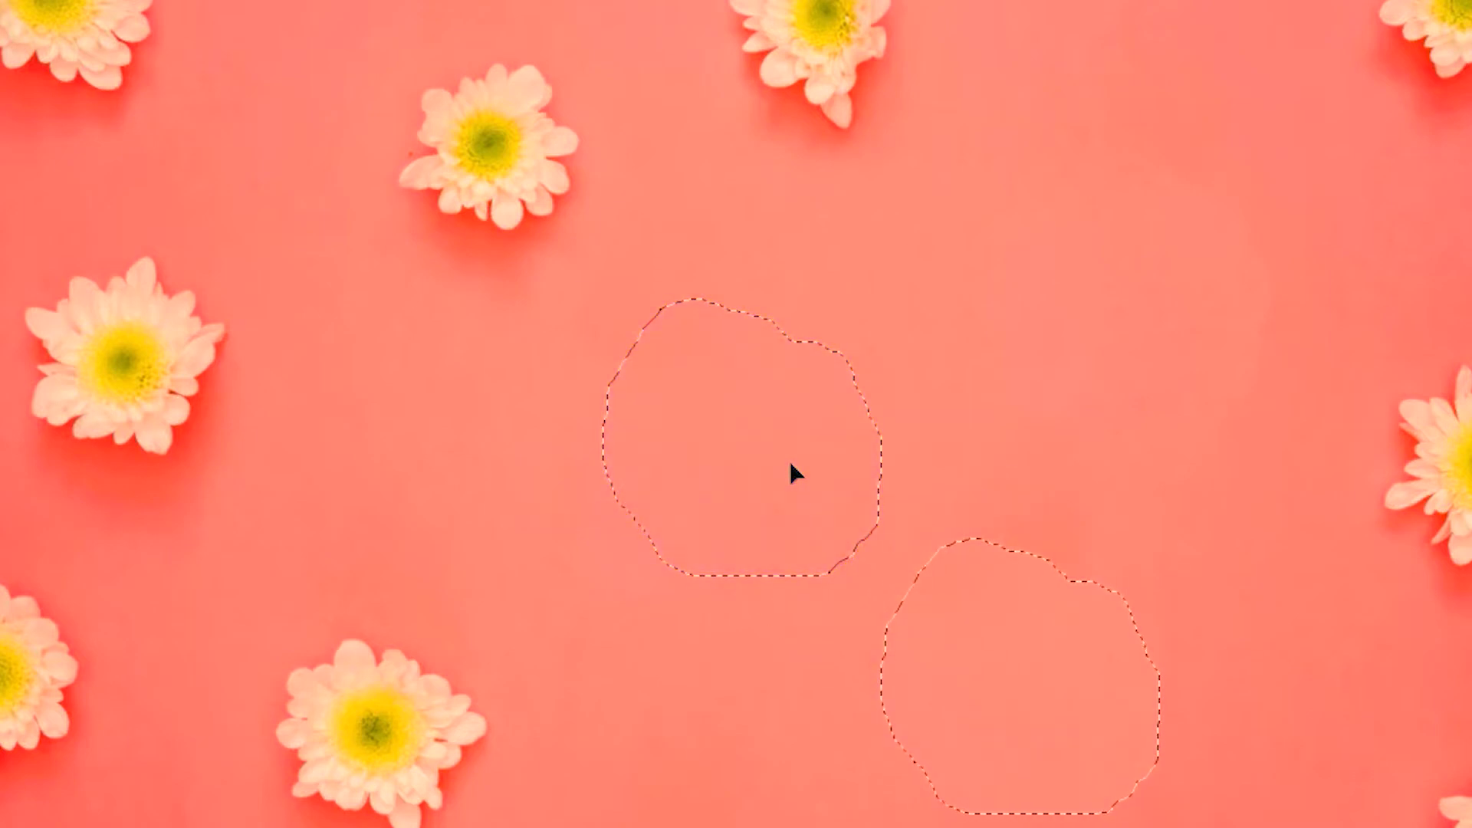
{"action": "left_click_drag", "start_coordinate": [790, 463], "coordinate": [529, 174]}
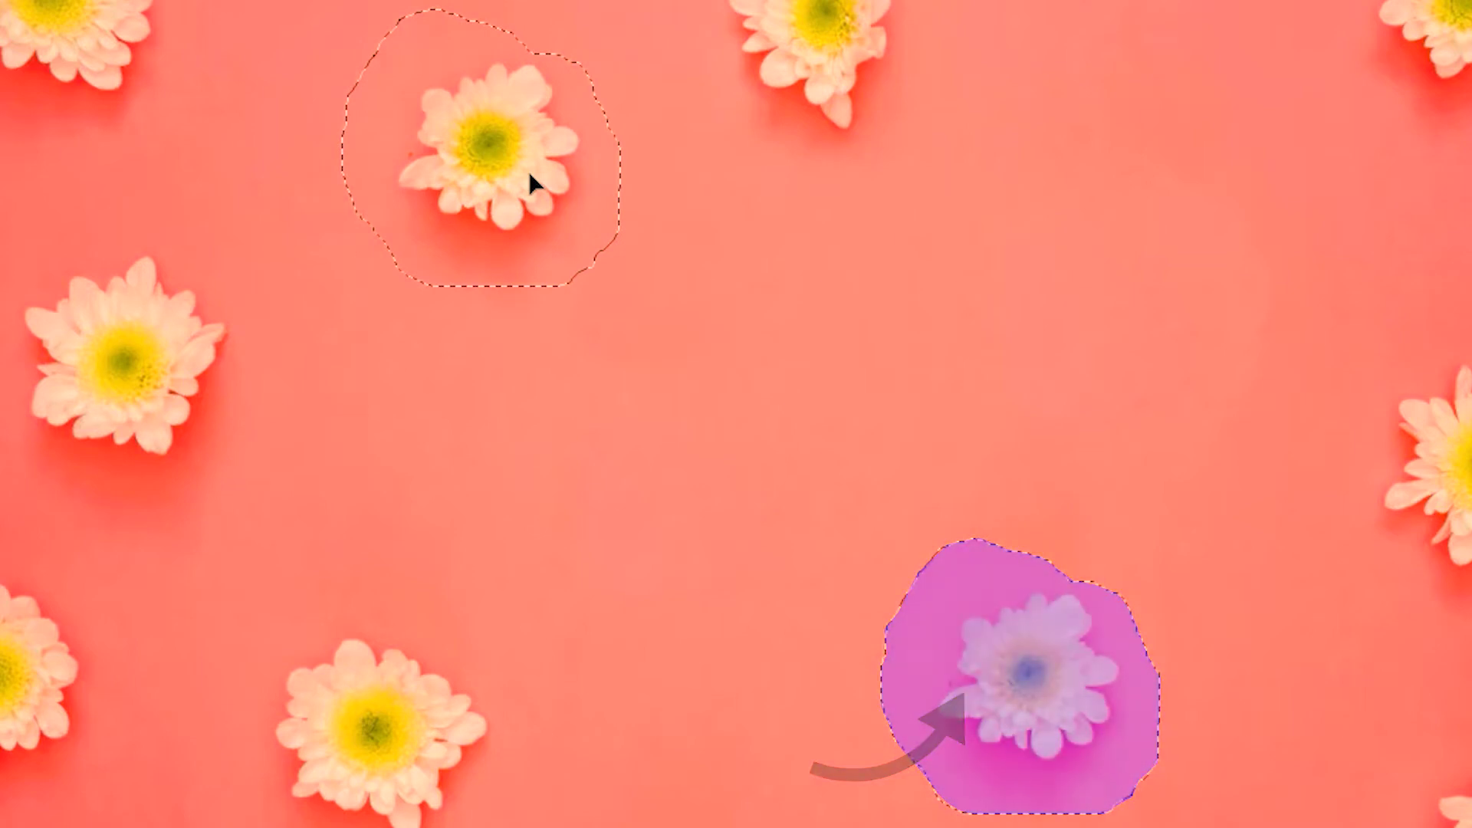
{"action": "left_click_drag", "start_coordinate": [528, 172], "coordinate": [730, 483]}
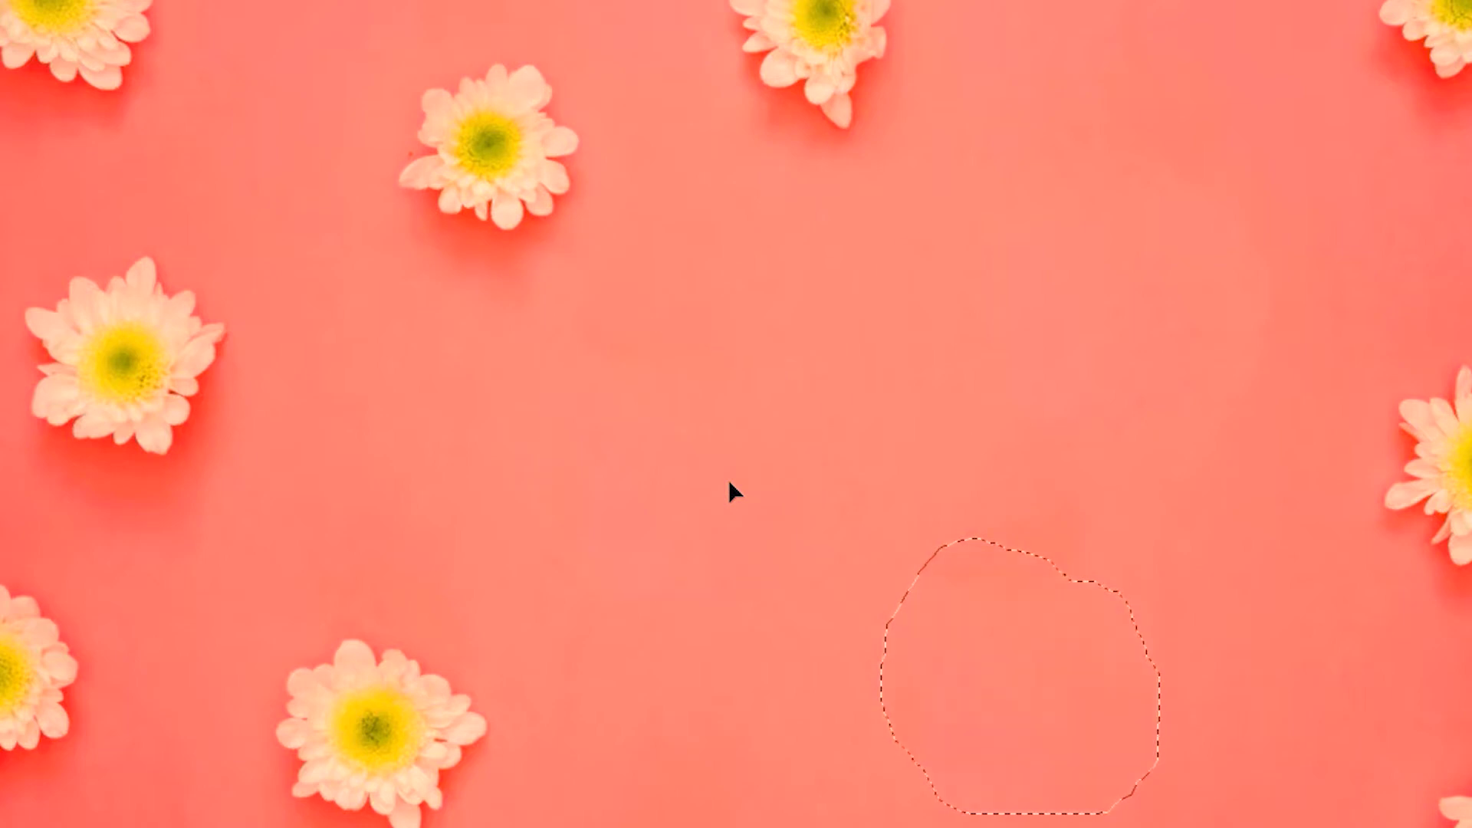
{"action": "key", "text": "ctrl+d"}
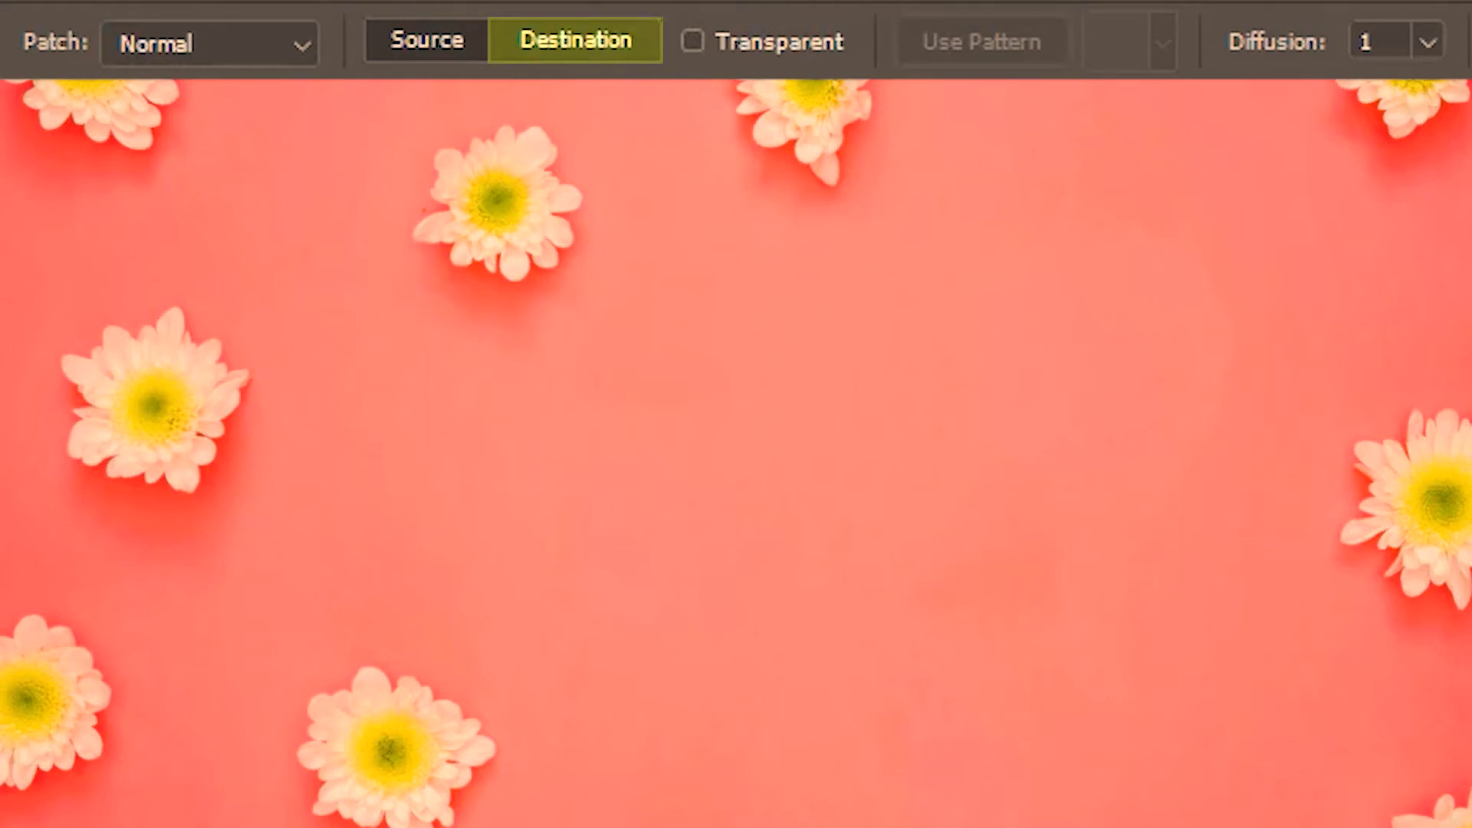
Step: Set Patch to Destination and copy the upper flower into the empty centre area
{"action": "left_click", "coordinate": [577, 39]}
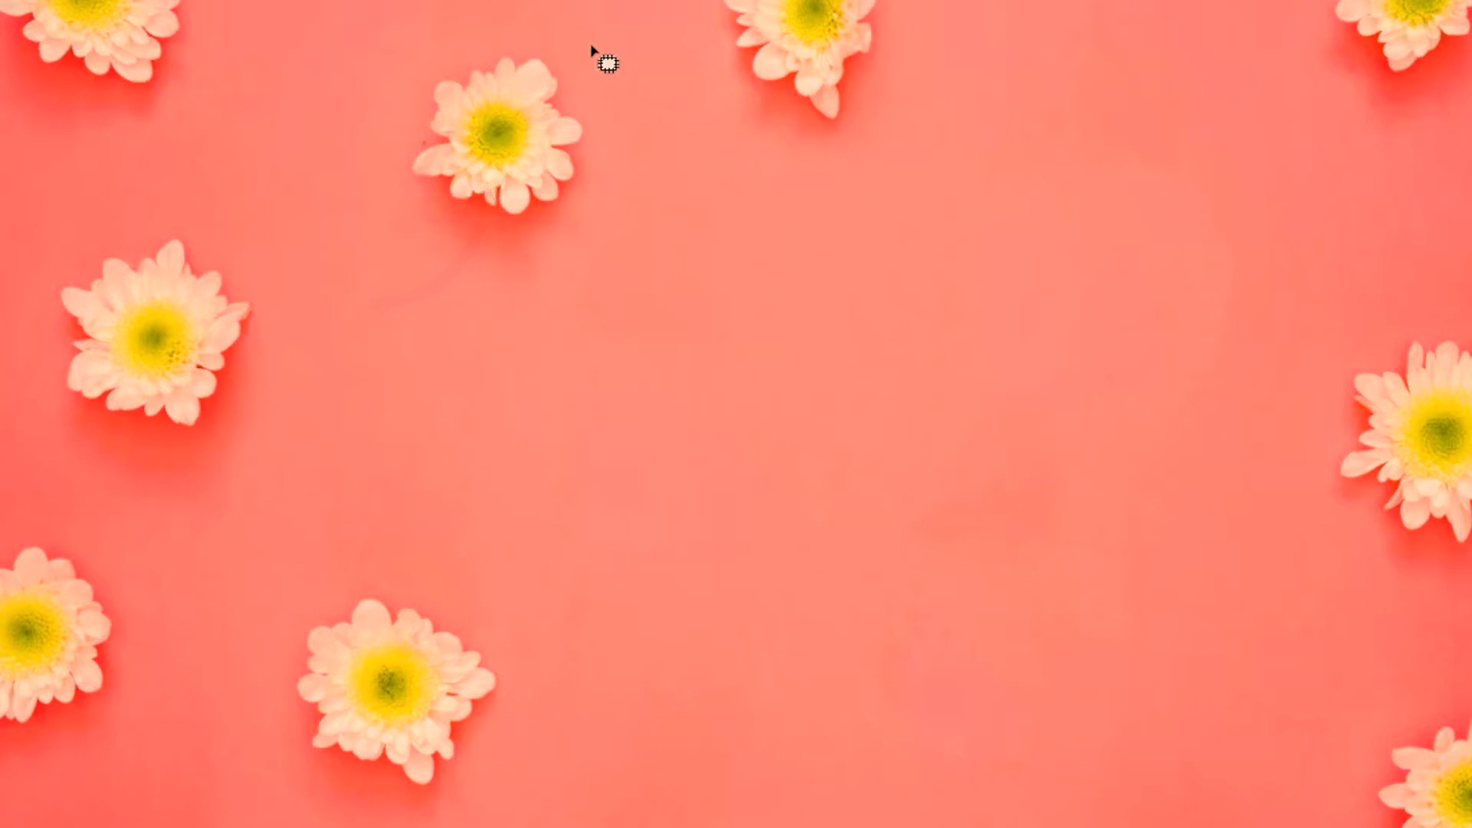
{"action": "mouse_move", "coordinate": [559, 44]}
{"action": "left_mouse_down"}
{"action": "mouse_move", "coordinate": [456, 44]}
{"action": "mouse_move", "coordinate": [411, 67]}
{"action": "mouse_move", "coordinate": [384, 98]}
{"action": "mouse_move", "coordinate": [391, 212]}
{"action": "left_mouse_up"}
{"action": "left_click_drag", "start_coordinate": [643, 140], "coordinate": [585, 69]}
{"action": "mouse_move", "coordinate": [549, 145]}
{"action": "left_mouse_down"}
{"action": "mouse_move", "coordinate": [752, 362]}
{"action": "mouse_move", "coordinate": [797, 389]}
{"action": "mouse_move", "coordinate": [1069, 236]}
{"action": "mouse_move", "coordinate": [421, 688]}
{"action": "mouse_move", "coordinate": [608, 552]}
{"action": "mouse_move", "coordinate": [759, 408]}
{"action": "left_mouse_up"}
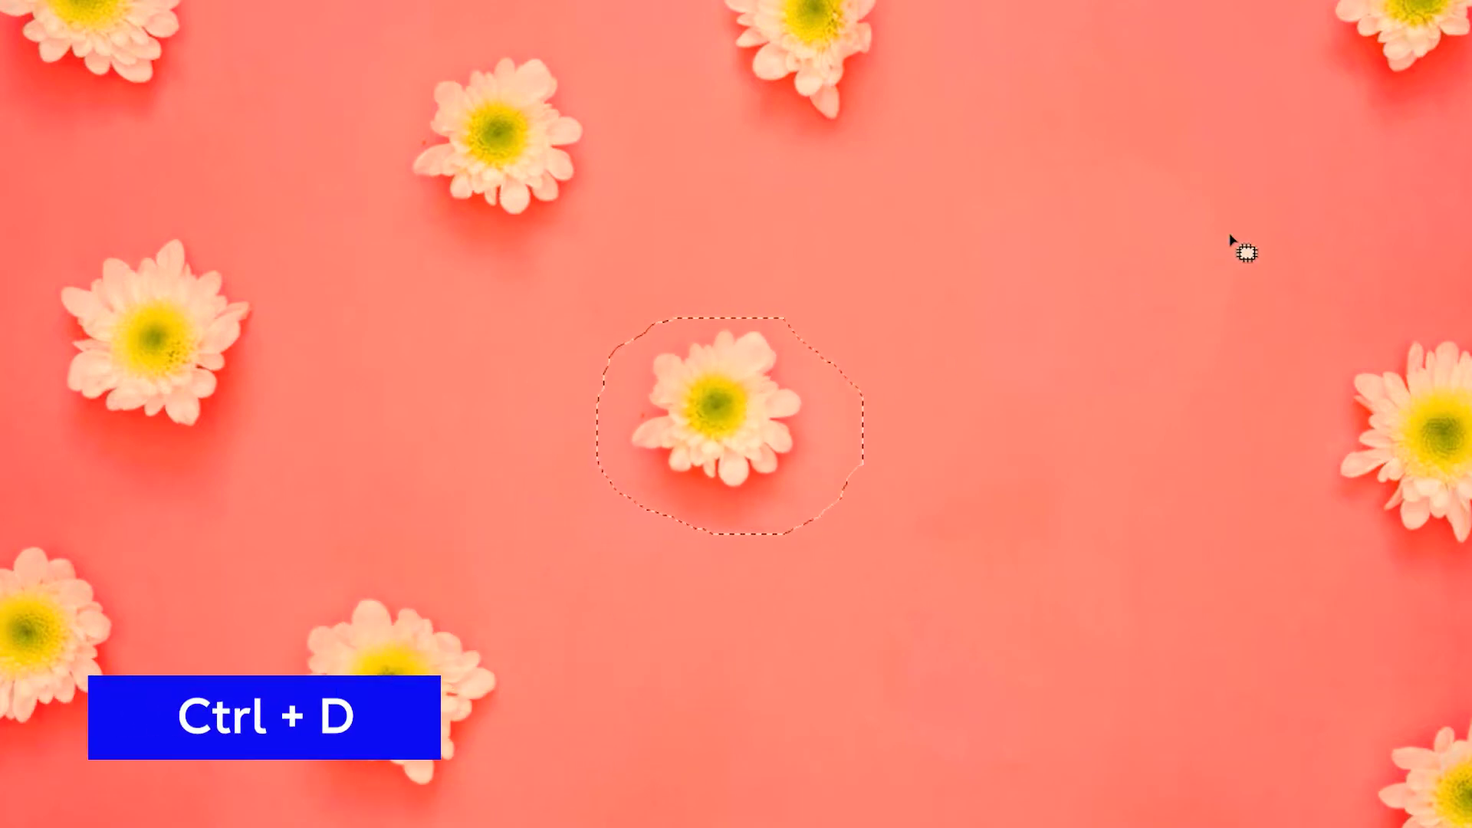
{"action": "key", "text": "ctrl+d"}
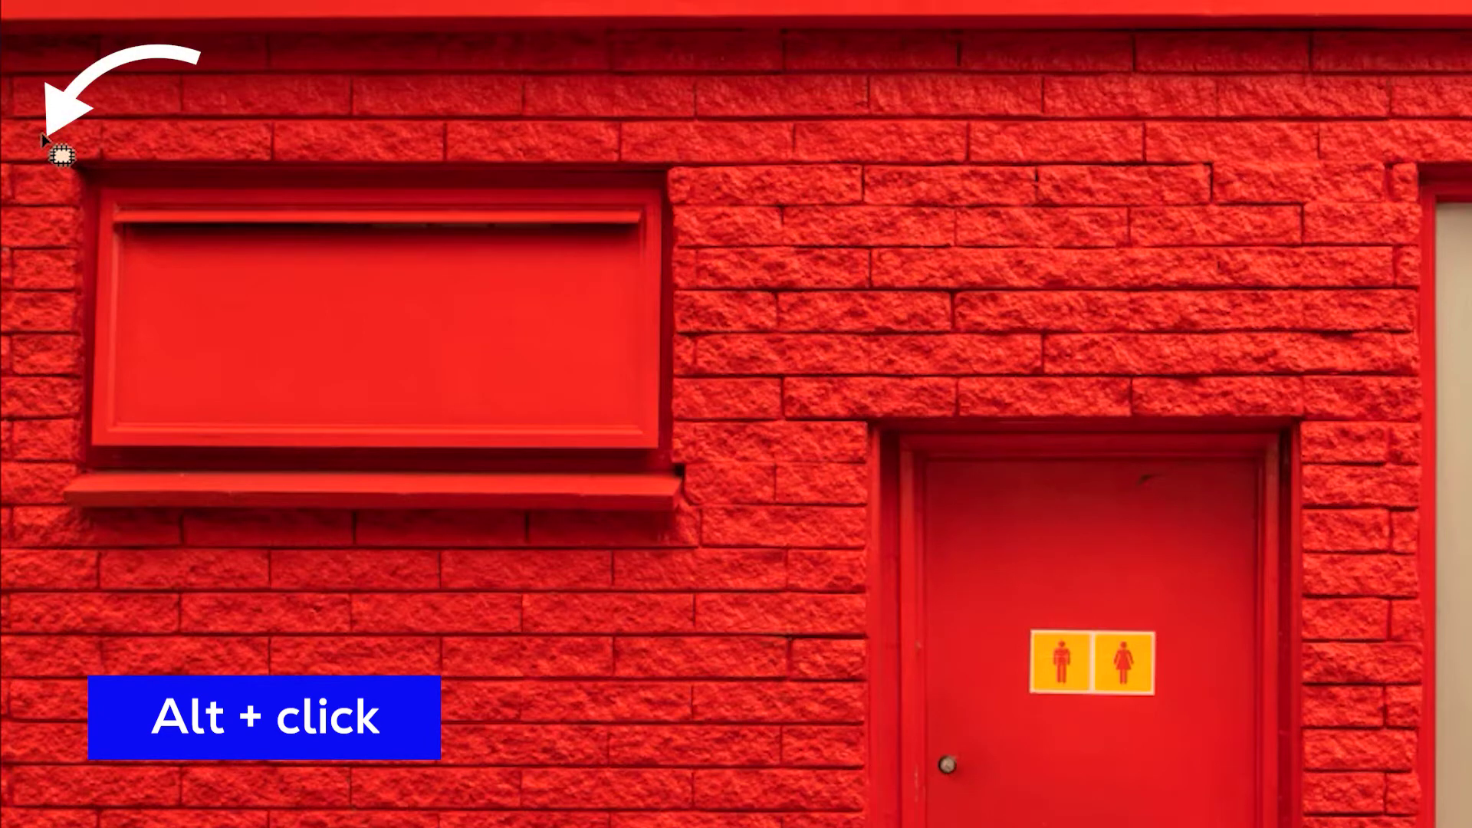
Step: Outline the red window panel with straight edges, patch it with bricks from below, then undo
{"action": "mouse_move", "coordinate": [44, 139]}
{"action": "left_mouse_down"}
{"action": "mouse_move", "coordinate": [18, 632]}
{"action": "mouse_move", "coordinate": [603, 636]}
{"action": "mouse_move", "coordinate": [736, 603]}
{"action": "mouse_move", "coordinate": [773, 213]}
{"action": "mouse_move", "coordinate": [716, 117]}
{"action": "left_mouse_up"}
{"action": "key", "text": "alt"}
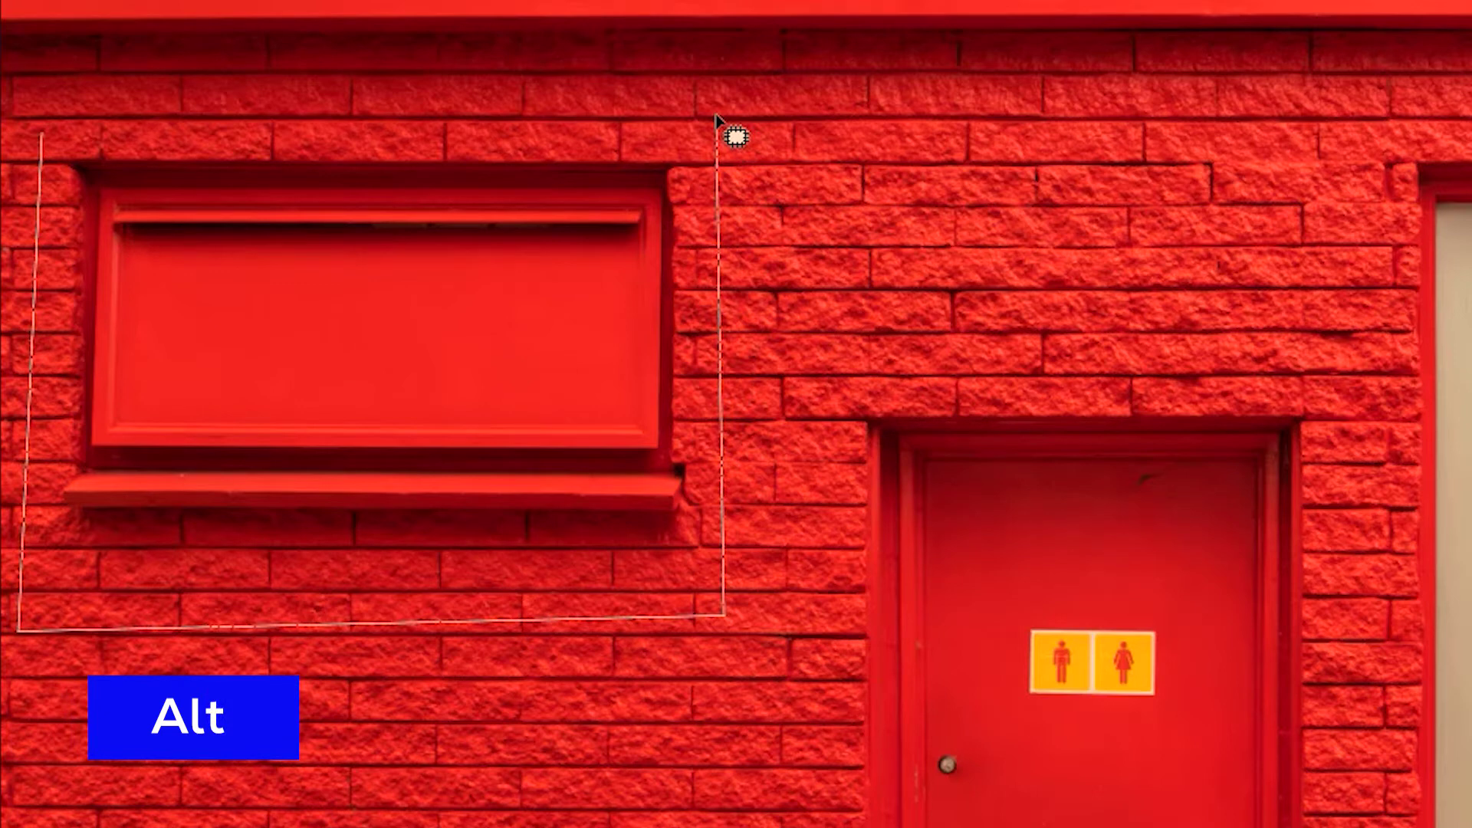
{"action": "left_click_drag", "start_coordinate": [716, 117], "coordinate": [716, 118]}
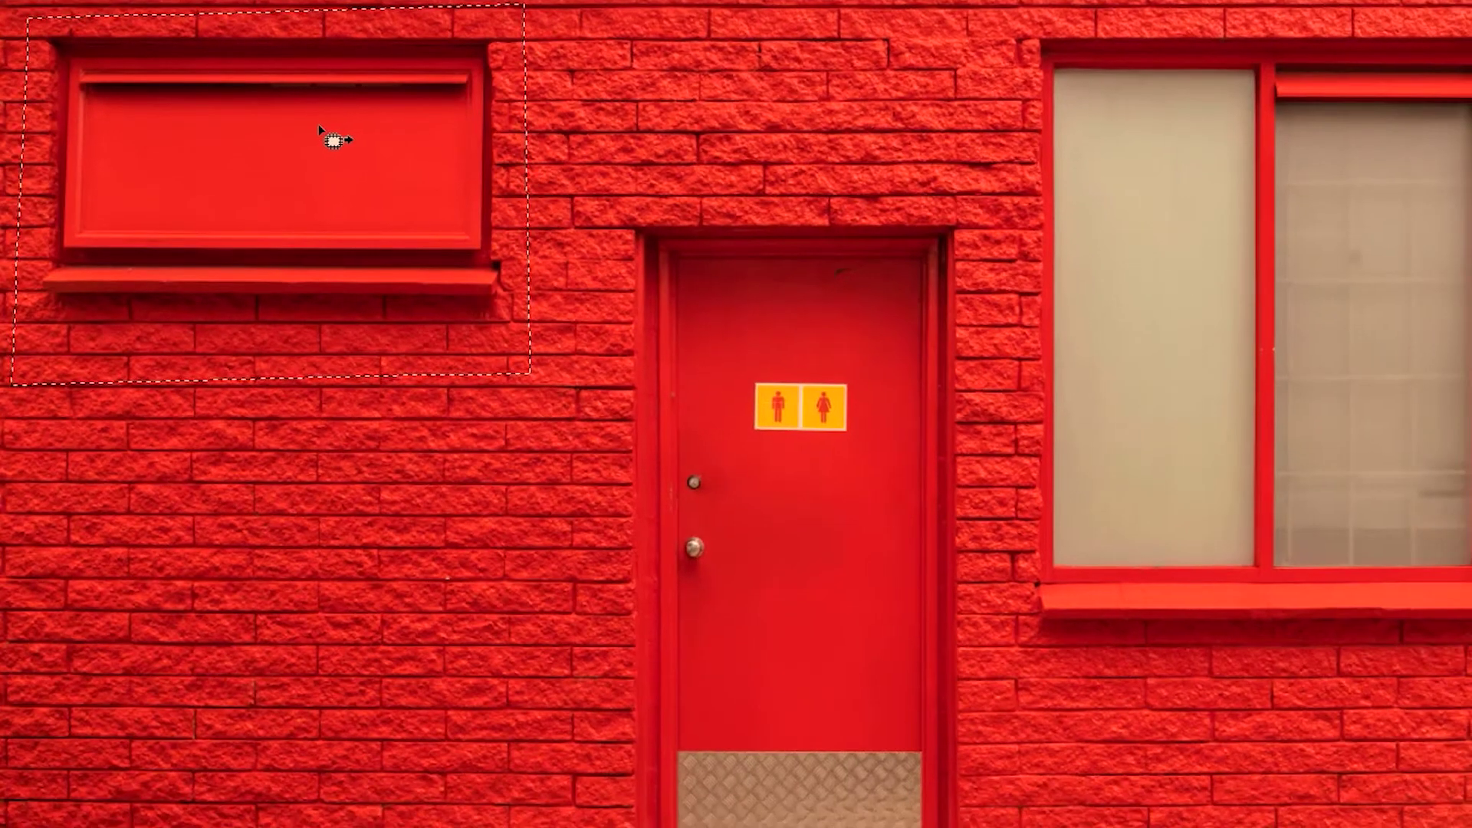
{"action": "left_click_drag", "start_coordinate": [450, 284], "coordinate": [418, 582]}
{"action": "left_click_drag", "start_coordinate": [296, 348], "coordinate": [324, 527]}
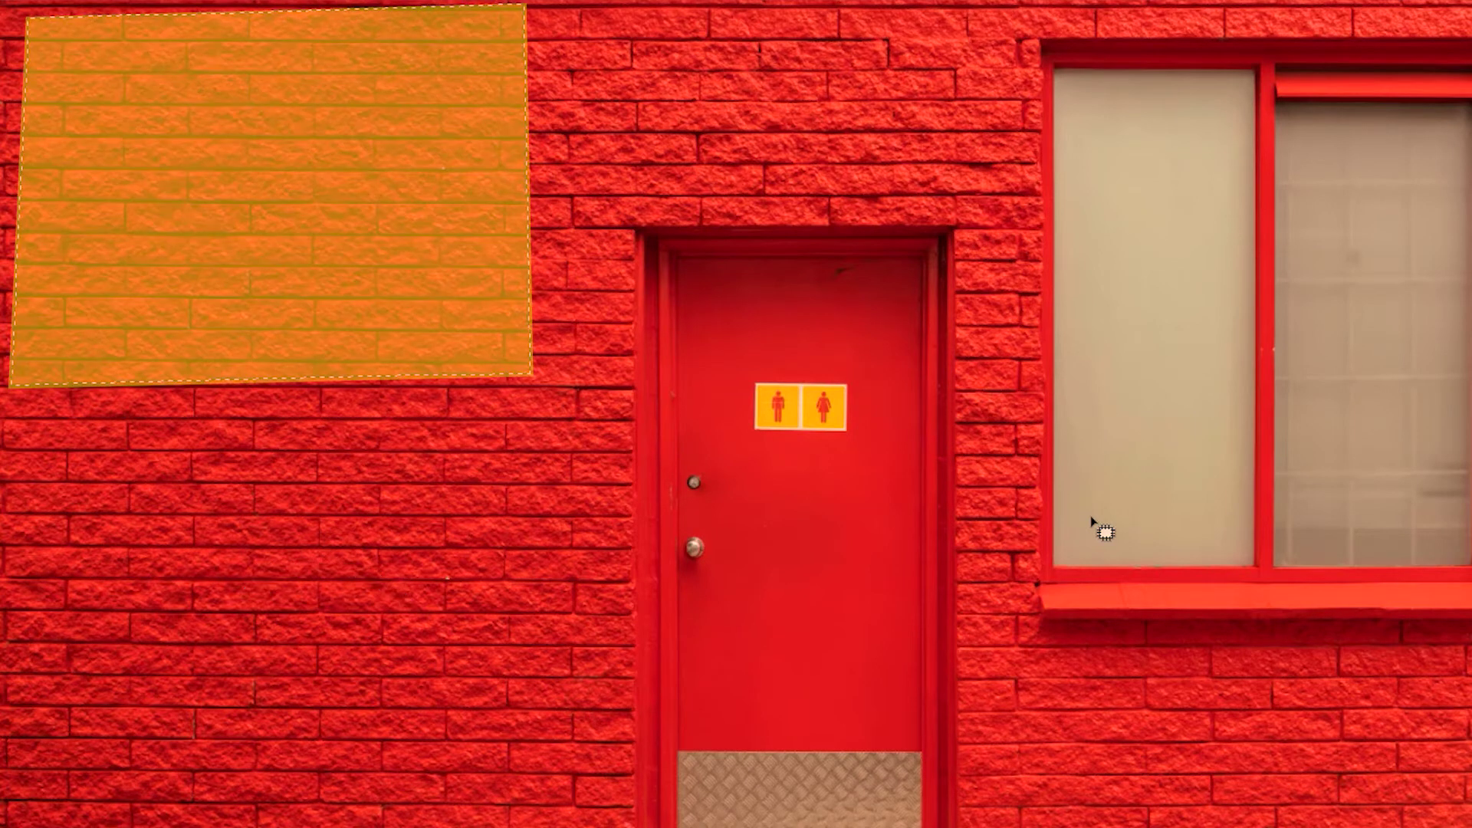
{"action": "key", "text": "ctrl+z"}
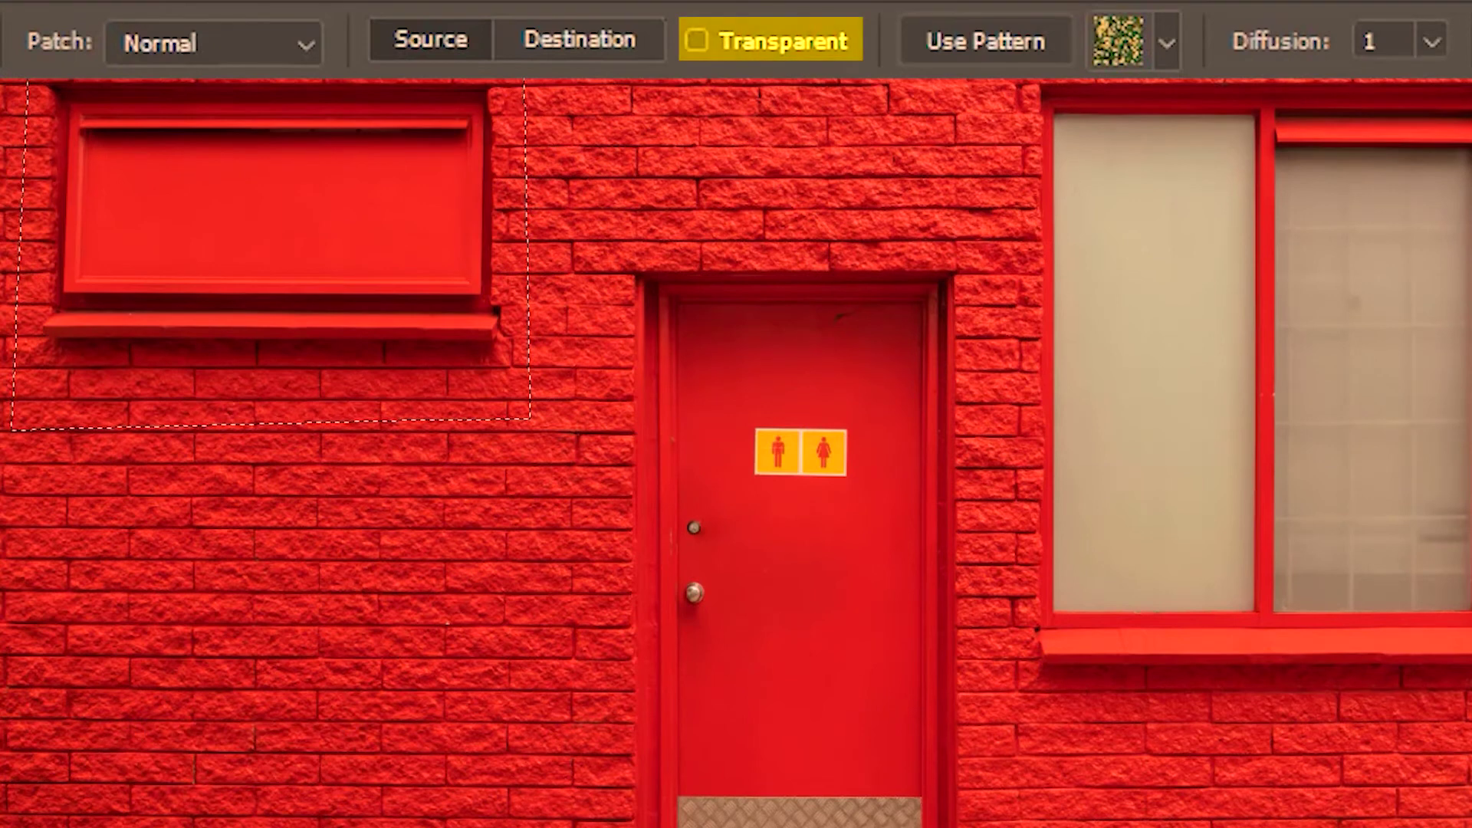
Step: Enable Transparent and patch the panel again with brick texture from below
{"action": "left_click", "coordinate": [770, 39]}
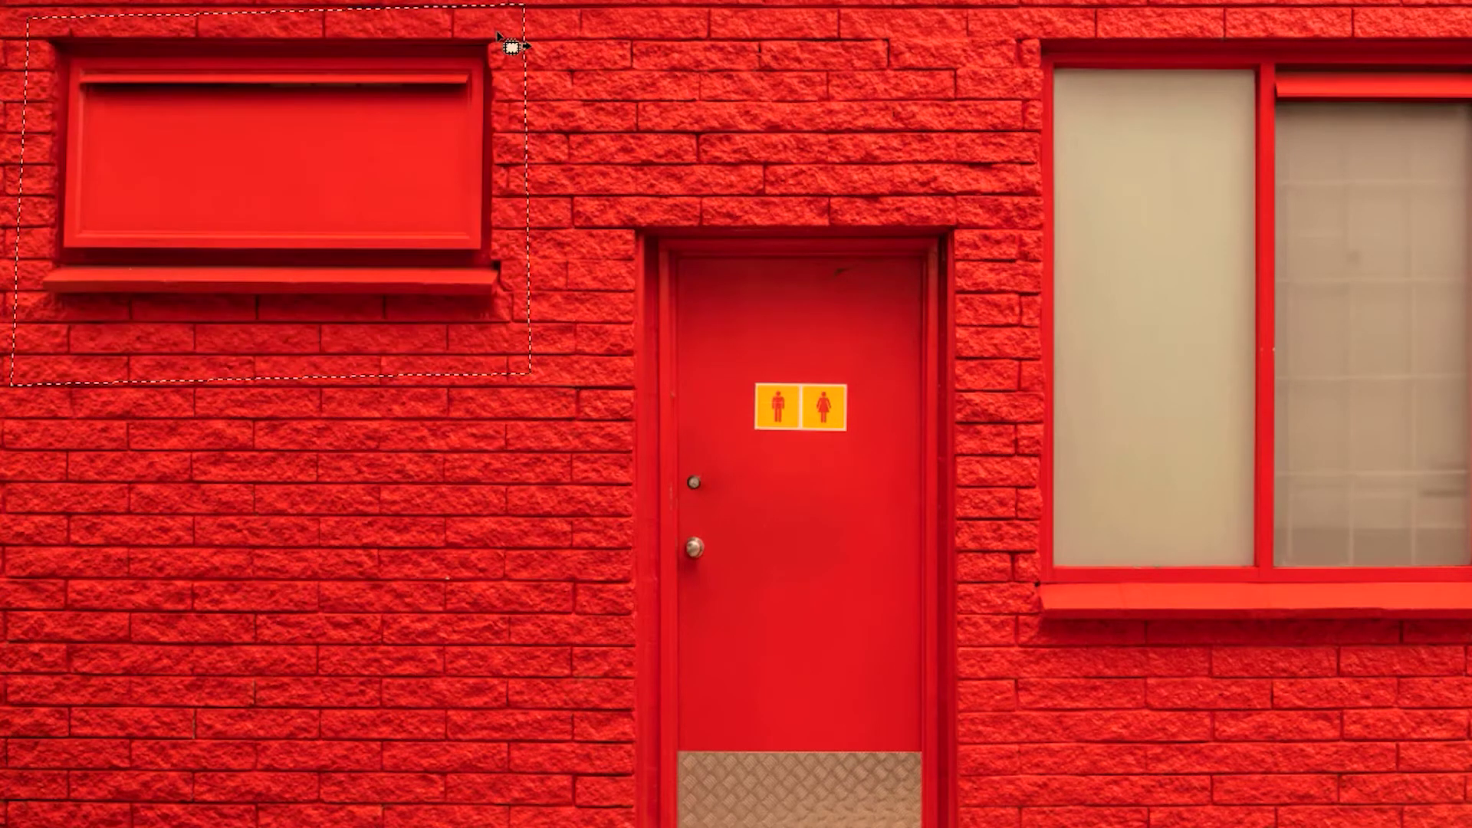
{"action": "left_click_drag", "start_coordinate": [293, 171], "coordinate": [278, 612]}
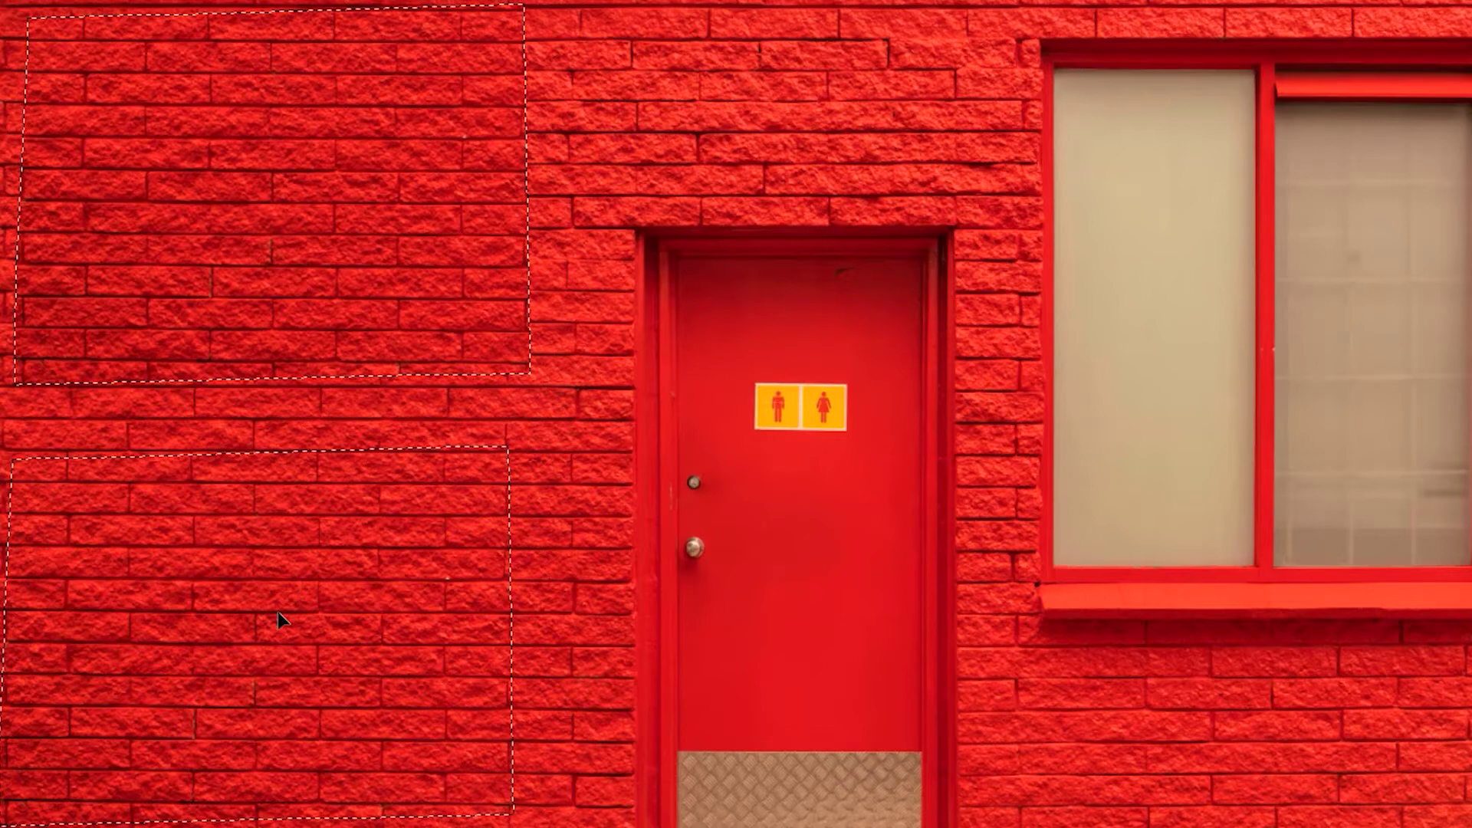
{"action": "left_click_drag", "start_coordinate": [278, 610], "coordinate": [277, 610]}
{"action": "key", "text": "ctrl+d"}
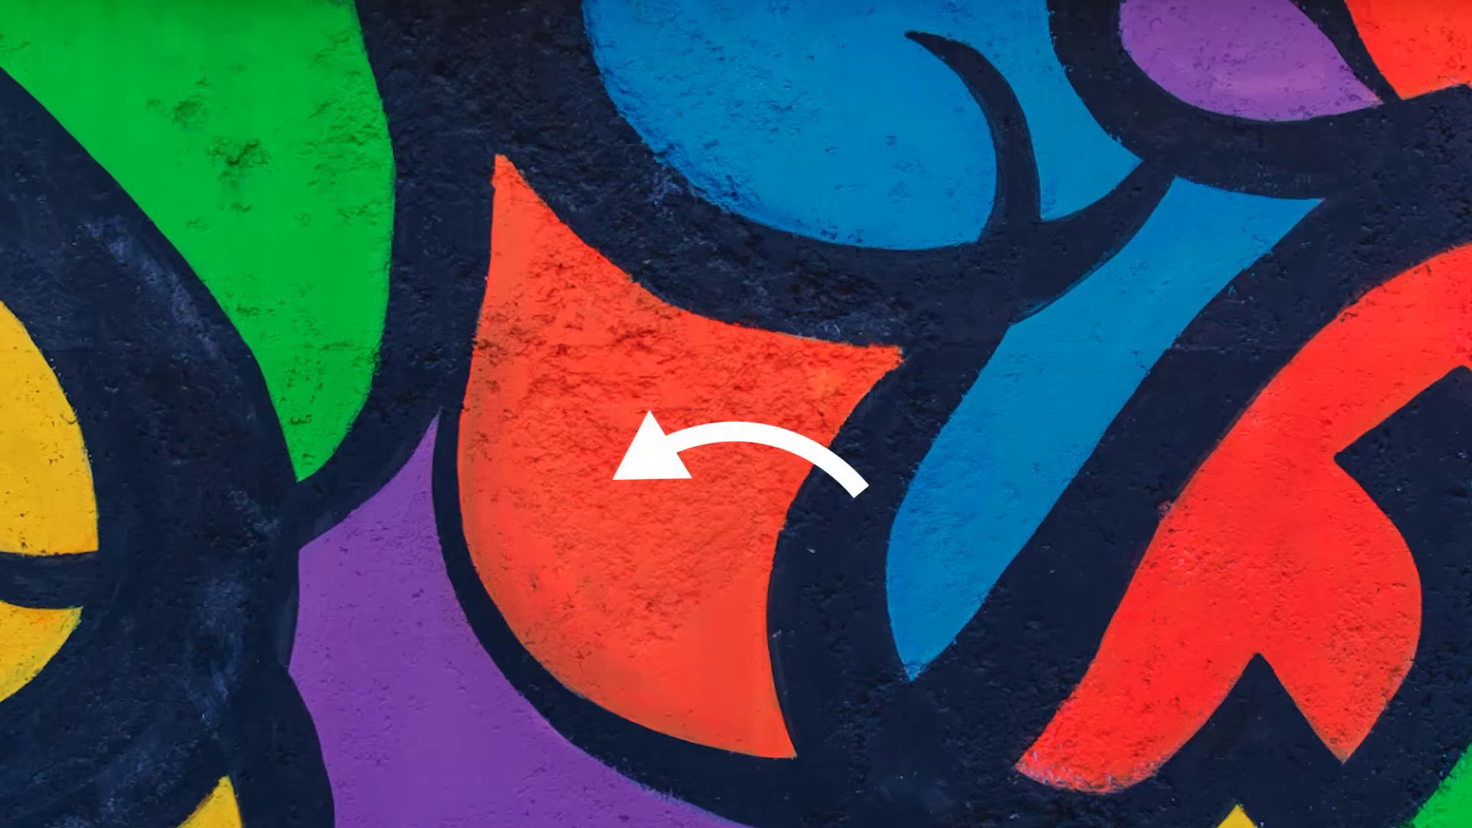
Step: Outline an area inside the orange shape and choose a darker Trees leaf pattern
{"action": "mouse_move", "coordinate": [586, 356]}
{"action": "left_mouse_down"}
{"action": "mouse_move", "coordinate": [503, 519]}
{"action": "mouse_move", "coordinate": [595, 604]}
{"action": "mouse_move", "coordinate": [715, 540]}
{"action": "mouse_move", "coordinate": [737, 410]}
{"action": "mouse_move", "coordinate": [644, 351]}
{"action": "left_mouse_up"}
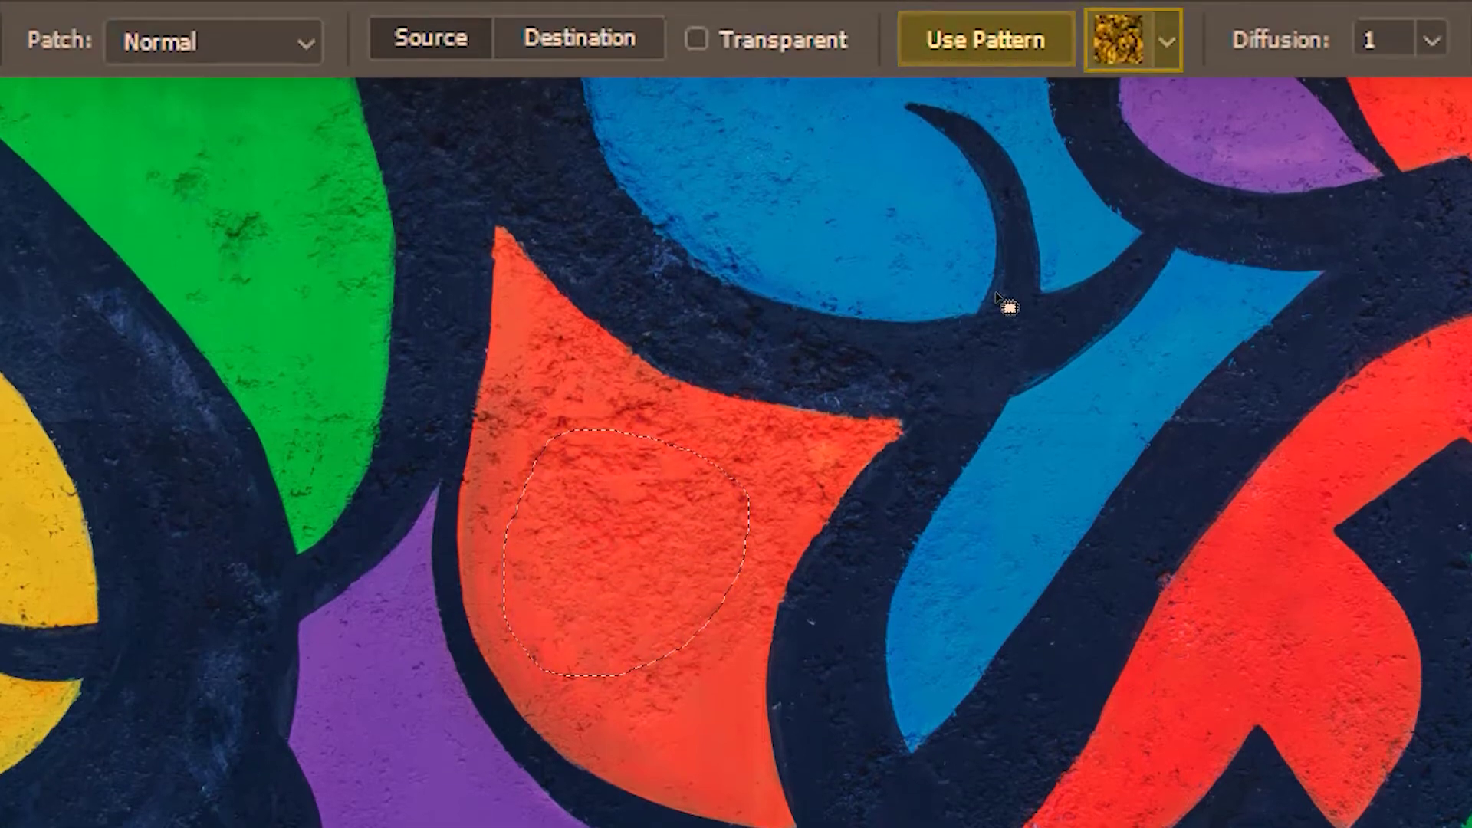
{"action": "left_click", "coordinate": [1167, 41]}
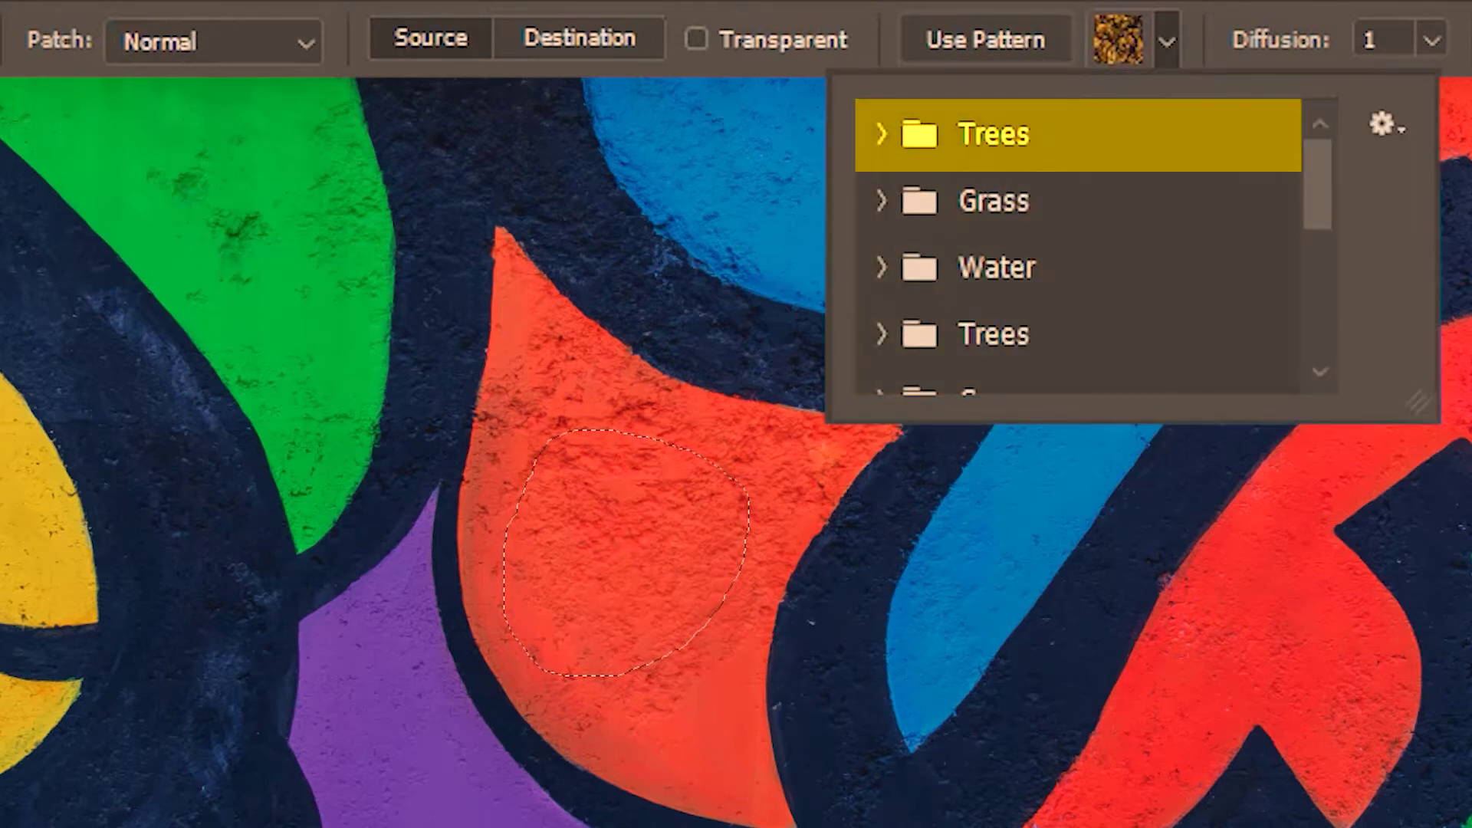
{"action": "left_click", "coordinate": [881, 134]}
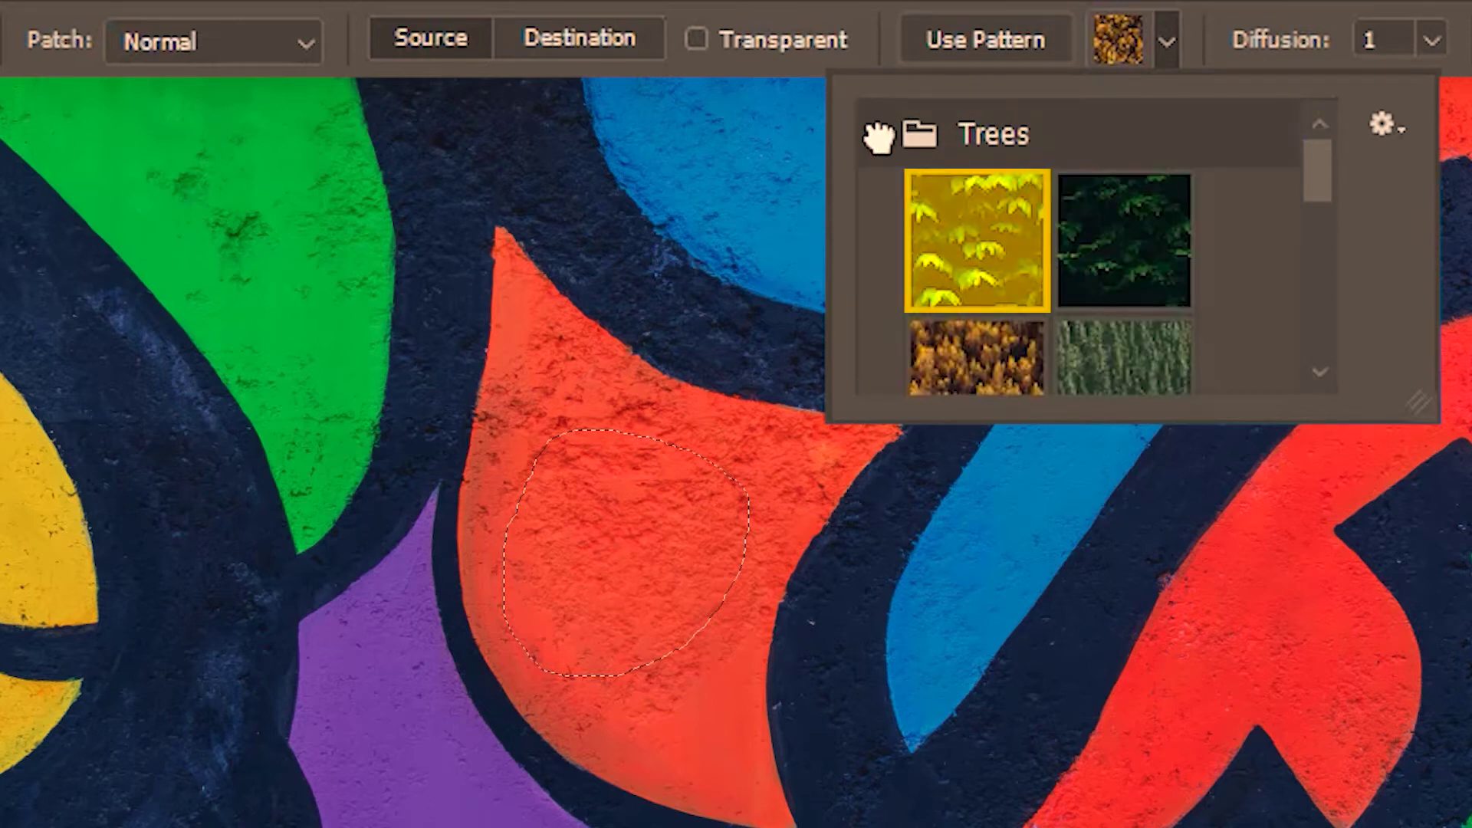
{"action": "left_click", "coordinate": [969, 261]}
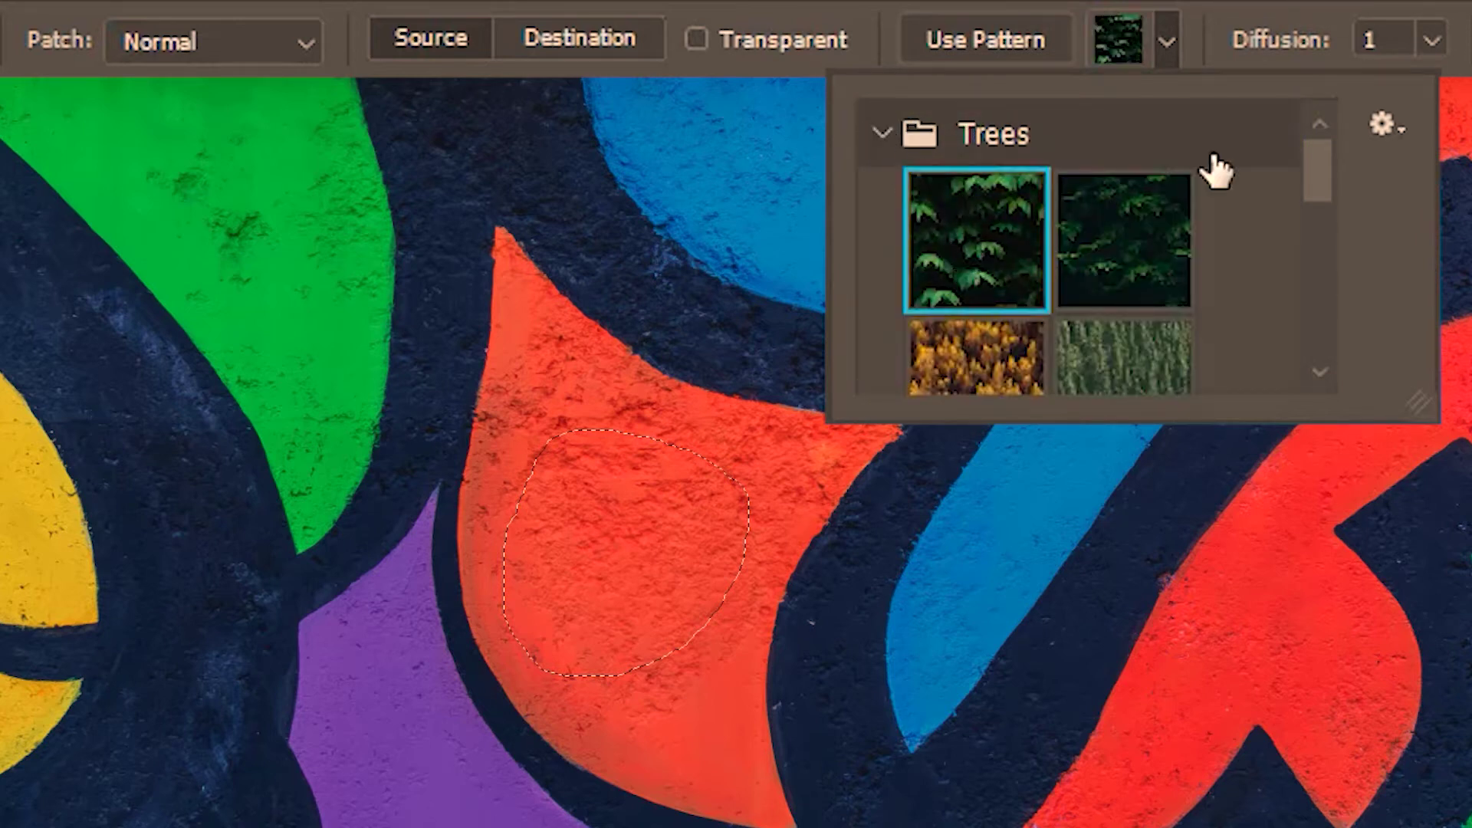
{"action": "double_click", "coordinate": [1113, 188]}
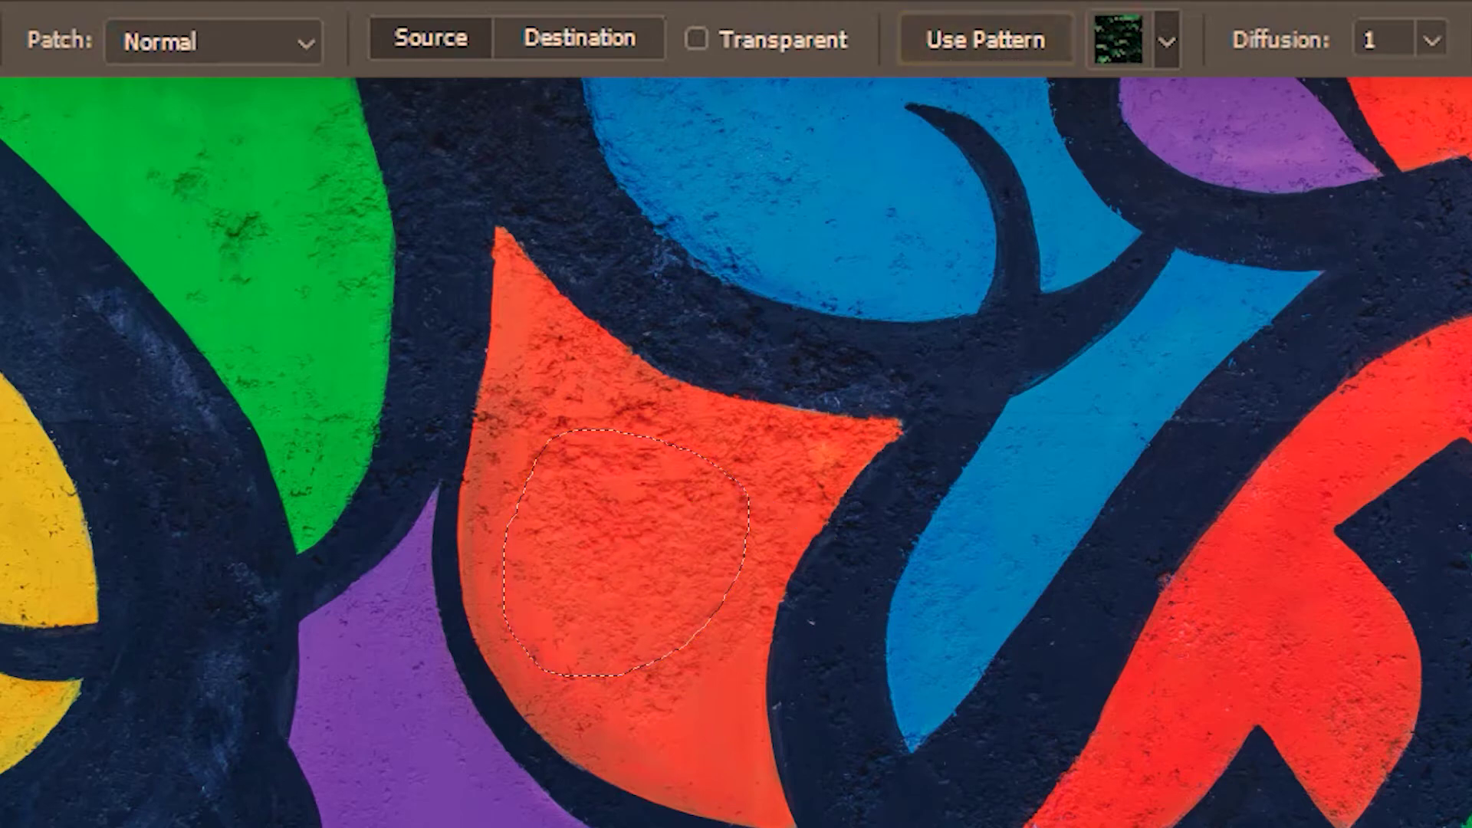
Step: Fill the orange area with the Trees pattern, then fill an outlined green area too
{"action": "left_click", "coordinate": [984, 38]}
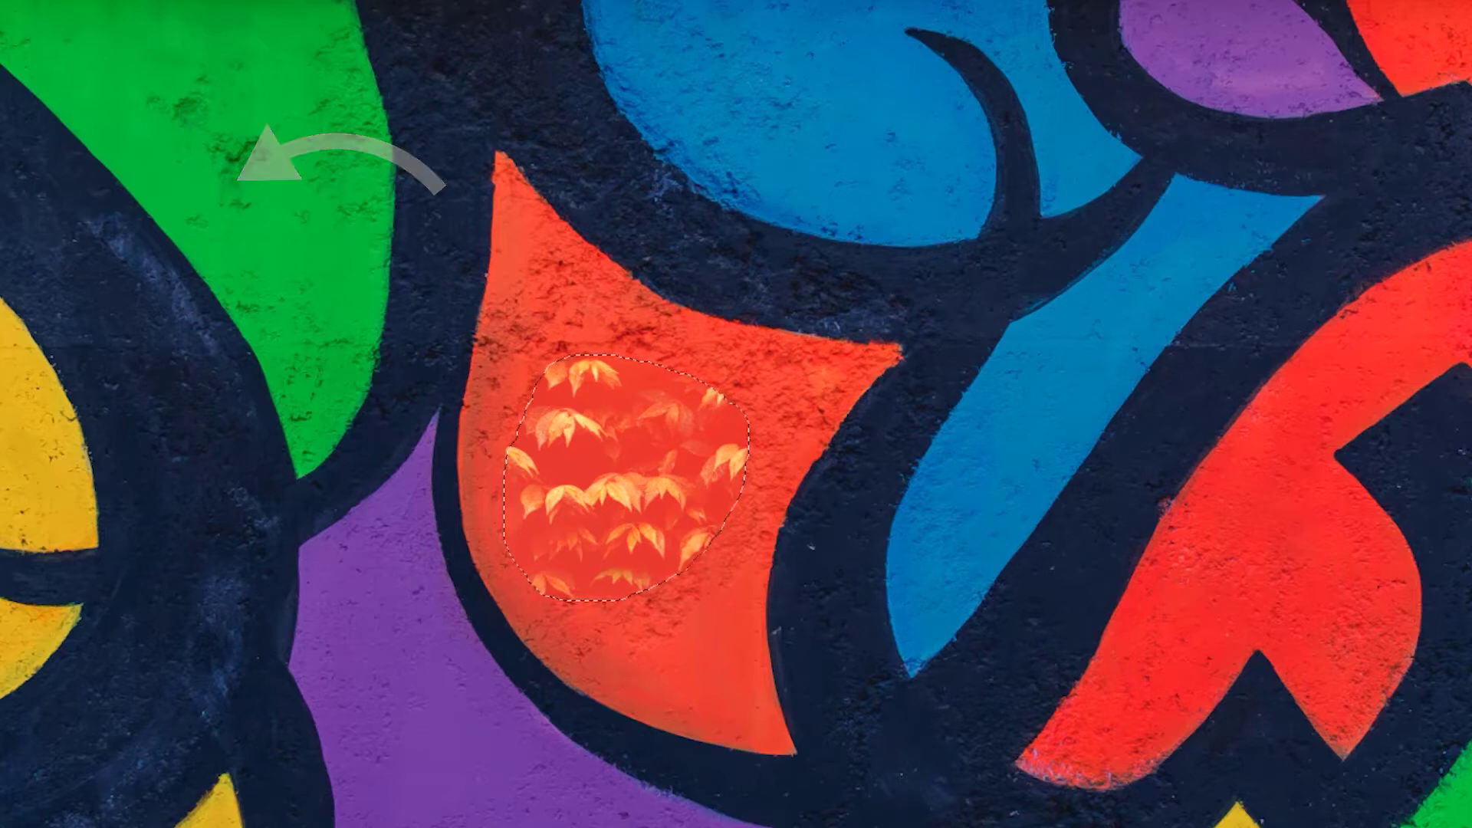
{"action": "key", "text": "ctrl+d"}
{"action": "mouse_move", "coordinate": [247, 39]}
{"action": "left_mouse_down"}
{"action": "mouse_move", "coordinate": [160, 130]}
{"action": "mouse_move", "coordinate": [245, 226]}
{"action": "mouse_move", "coordinate": [337, 178]}
{"action": "mouse_move", "coordinate": [348, 70]}
{"action": "mouse_move", "coordinate": [285, 44]}
{"action": "left_mouse_up"}
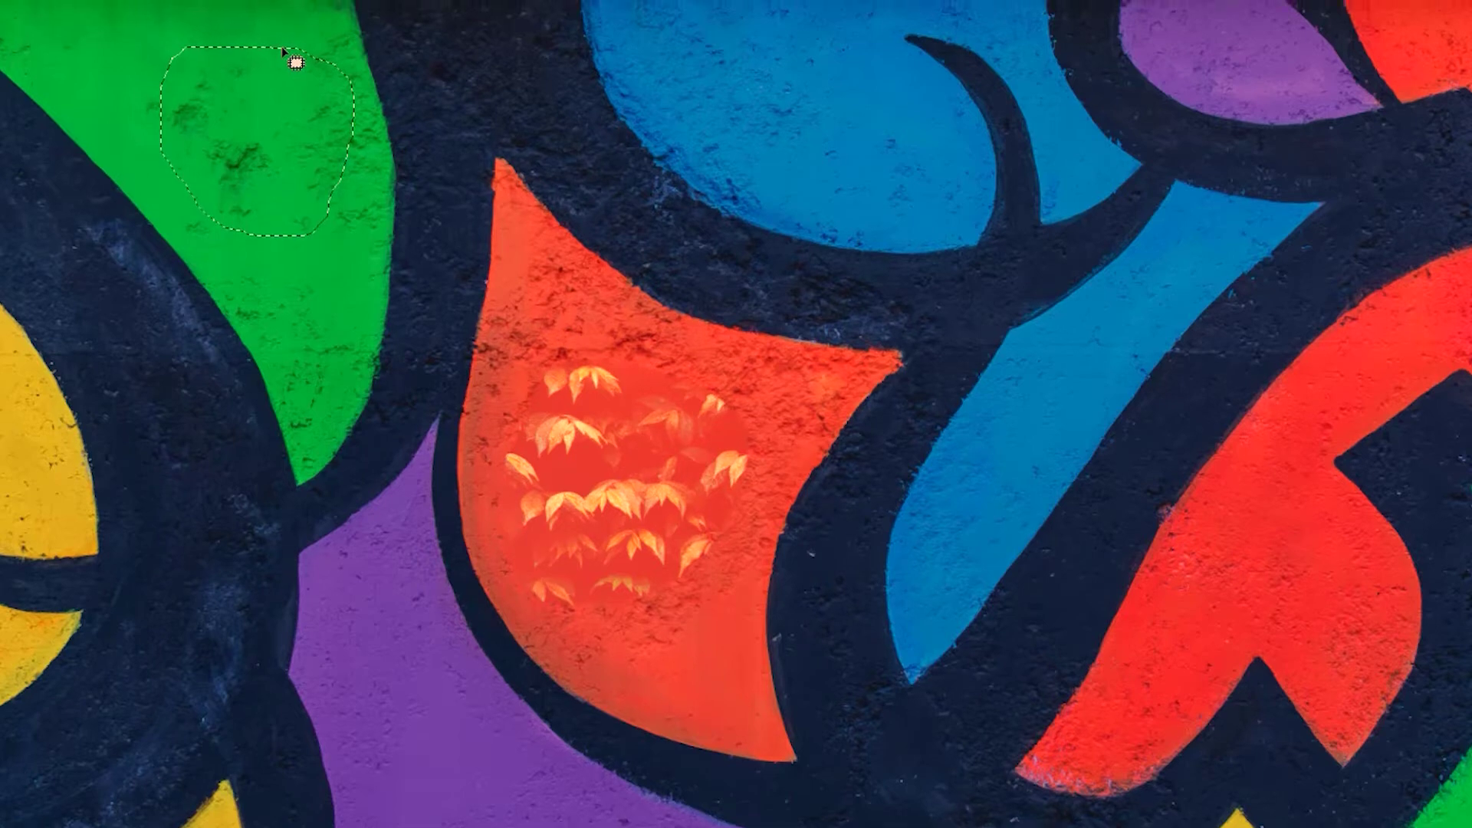
{"action": "left_click", "coordinate": [991, 46]}
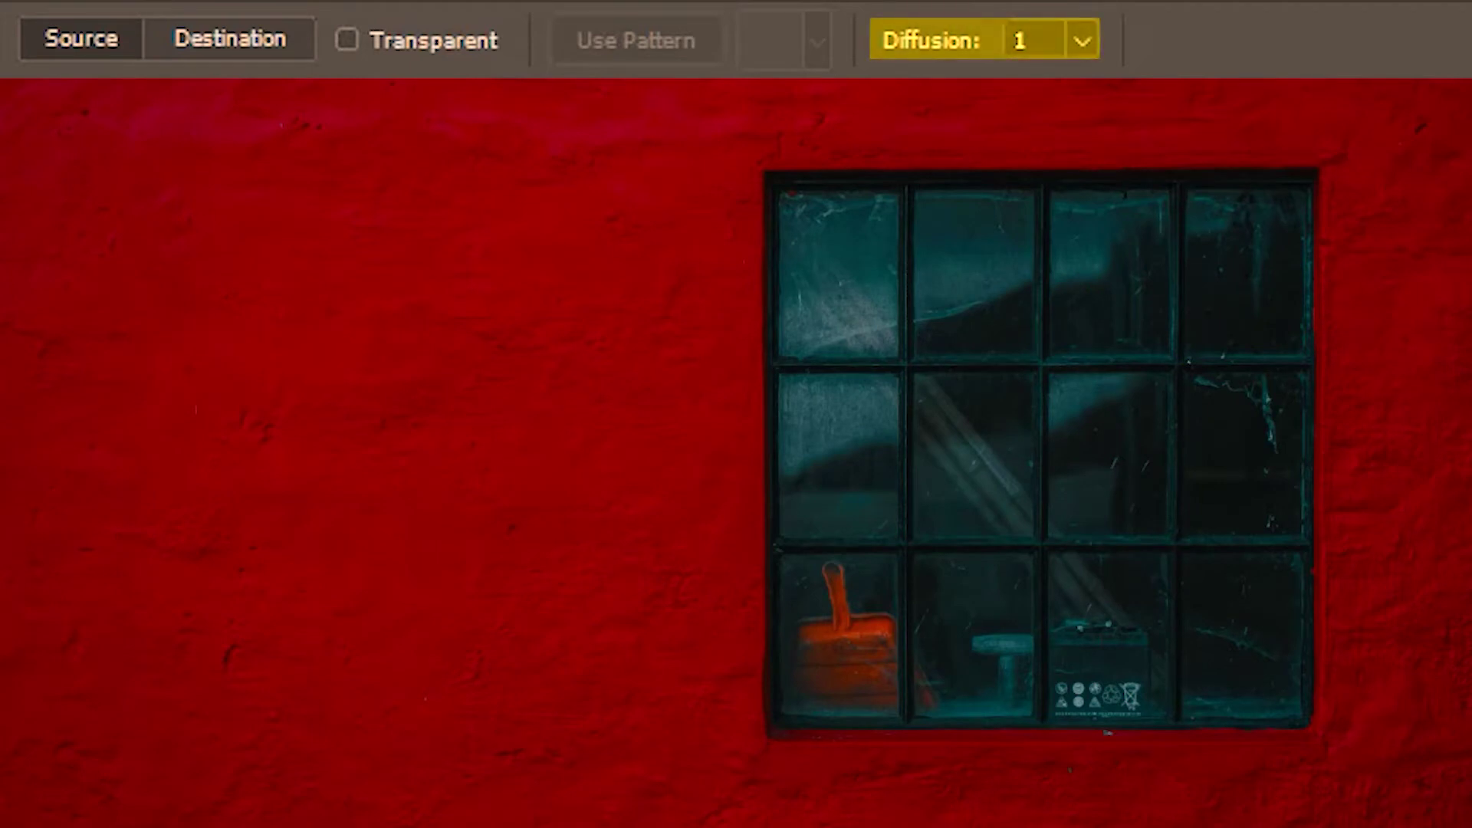
Step: Draw a four-corner straight-edged selection around the twelve-pane window, then undo the trial patch
{"action": "left_click", "coordinate": [1083, 43]}
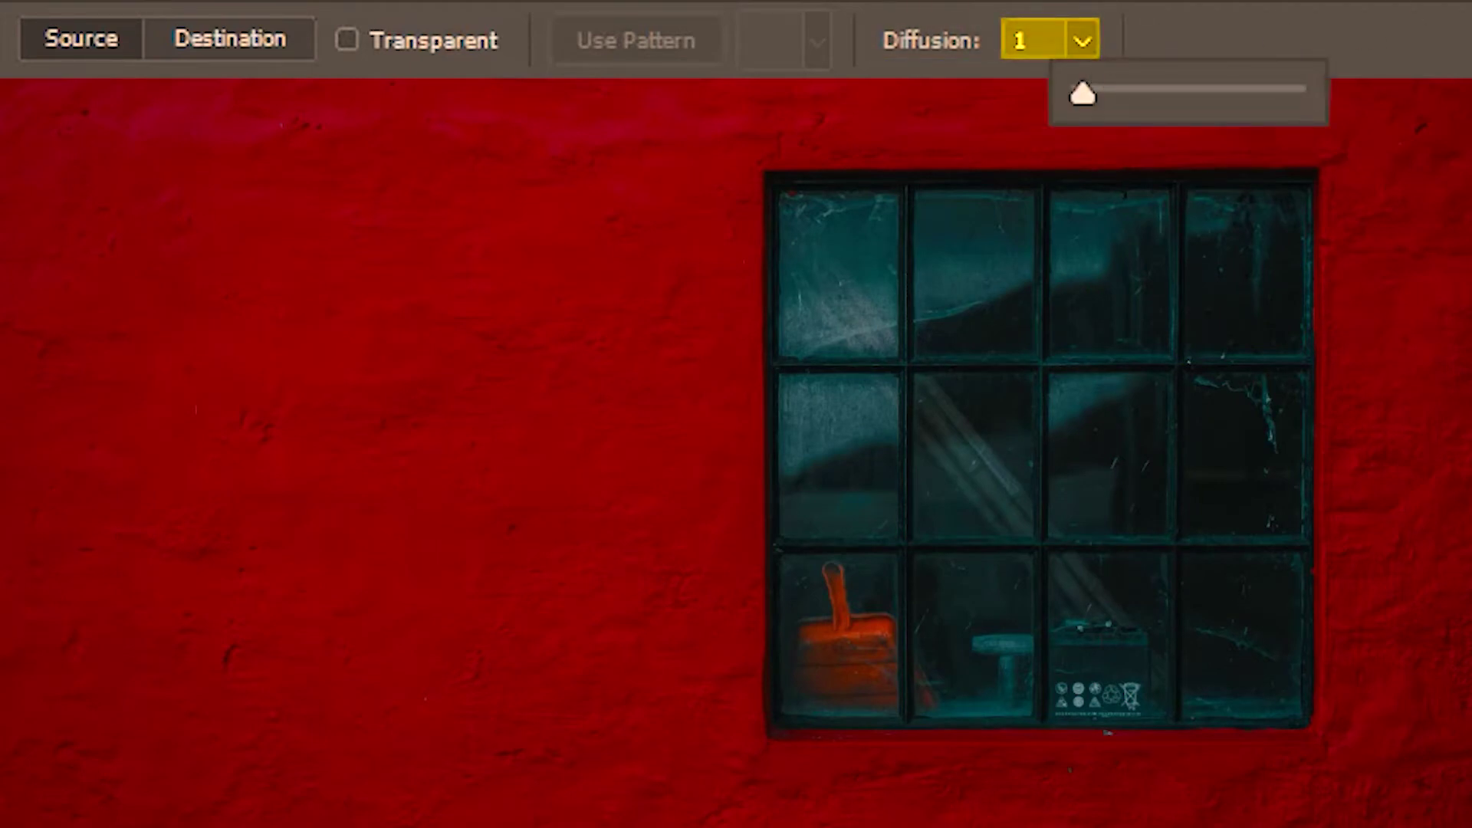
{"action": "key", "text": "Return"}
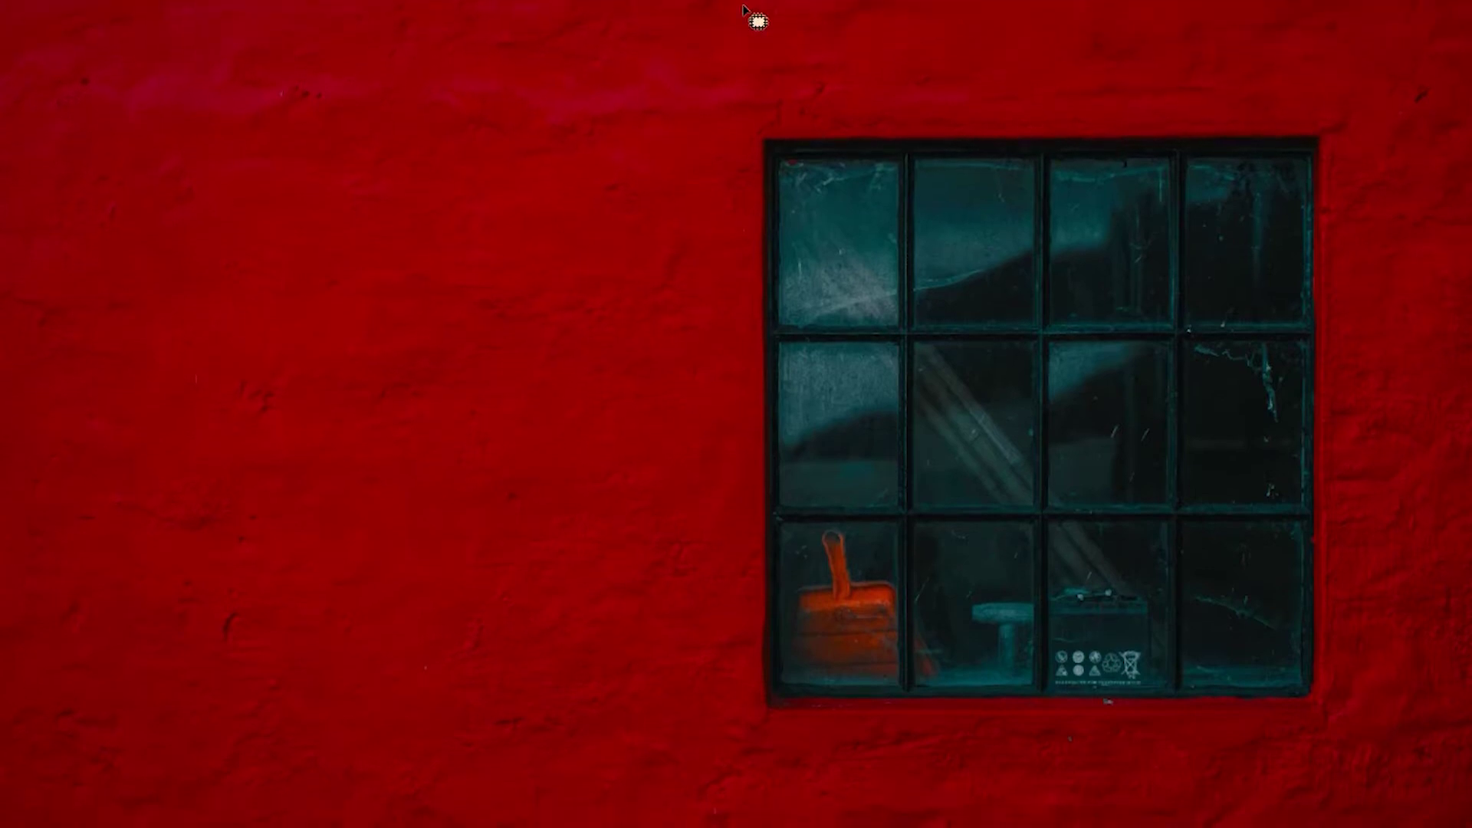
{"action": "left_click", "coordinate": [713, 98], "text": "alt"}
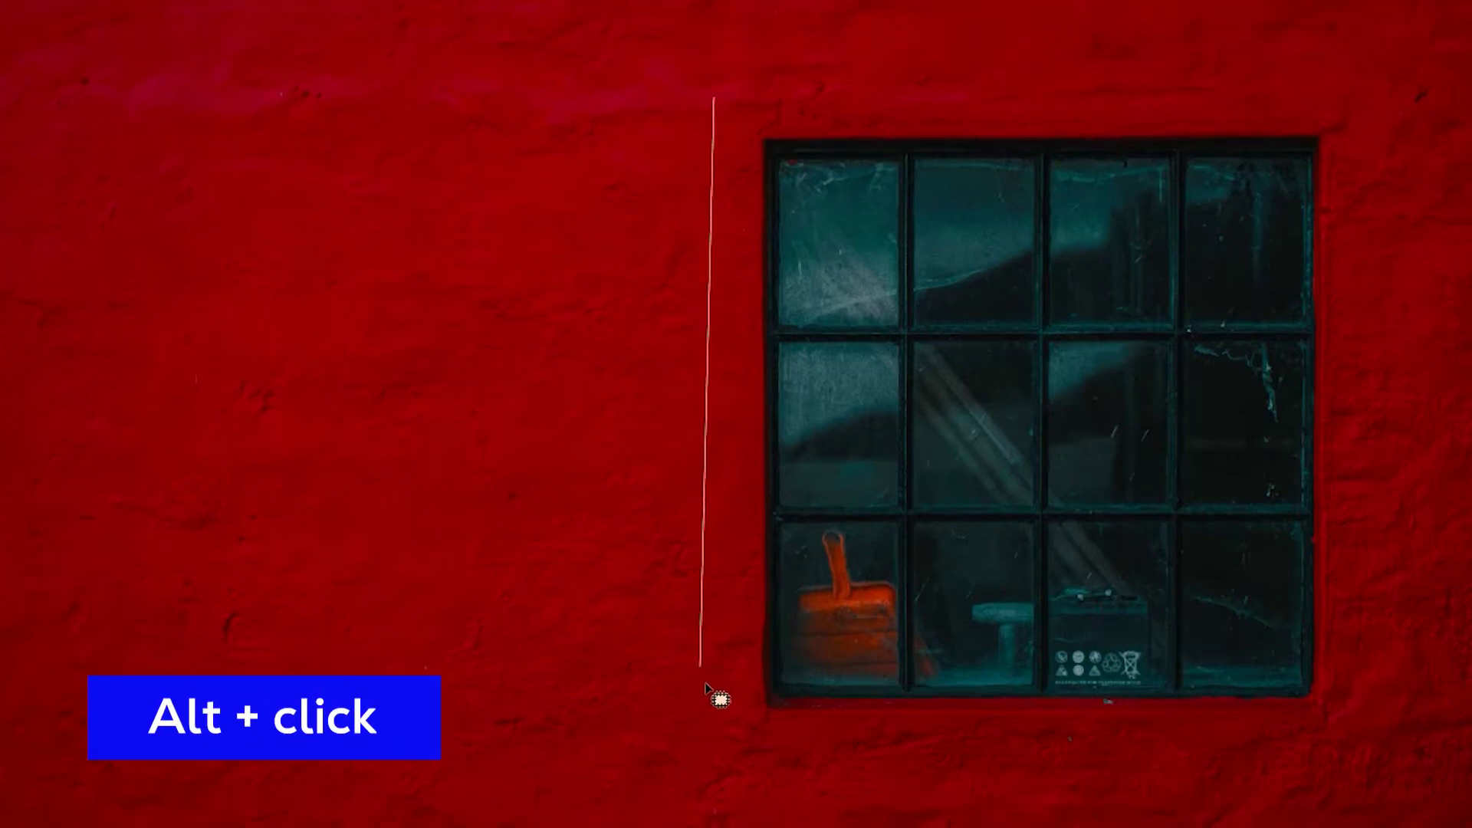
{"action": "left_click", "coordinate": [716, 763], "text": "alt"}
{"action": "left_click", "coordinate": [1351, 753], "text": "alt"}
{"action": "double_click", "coordinate": [1364, 100]}
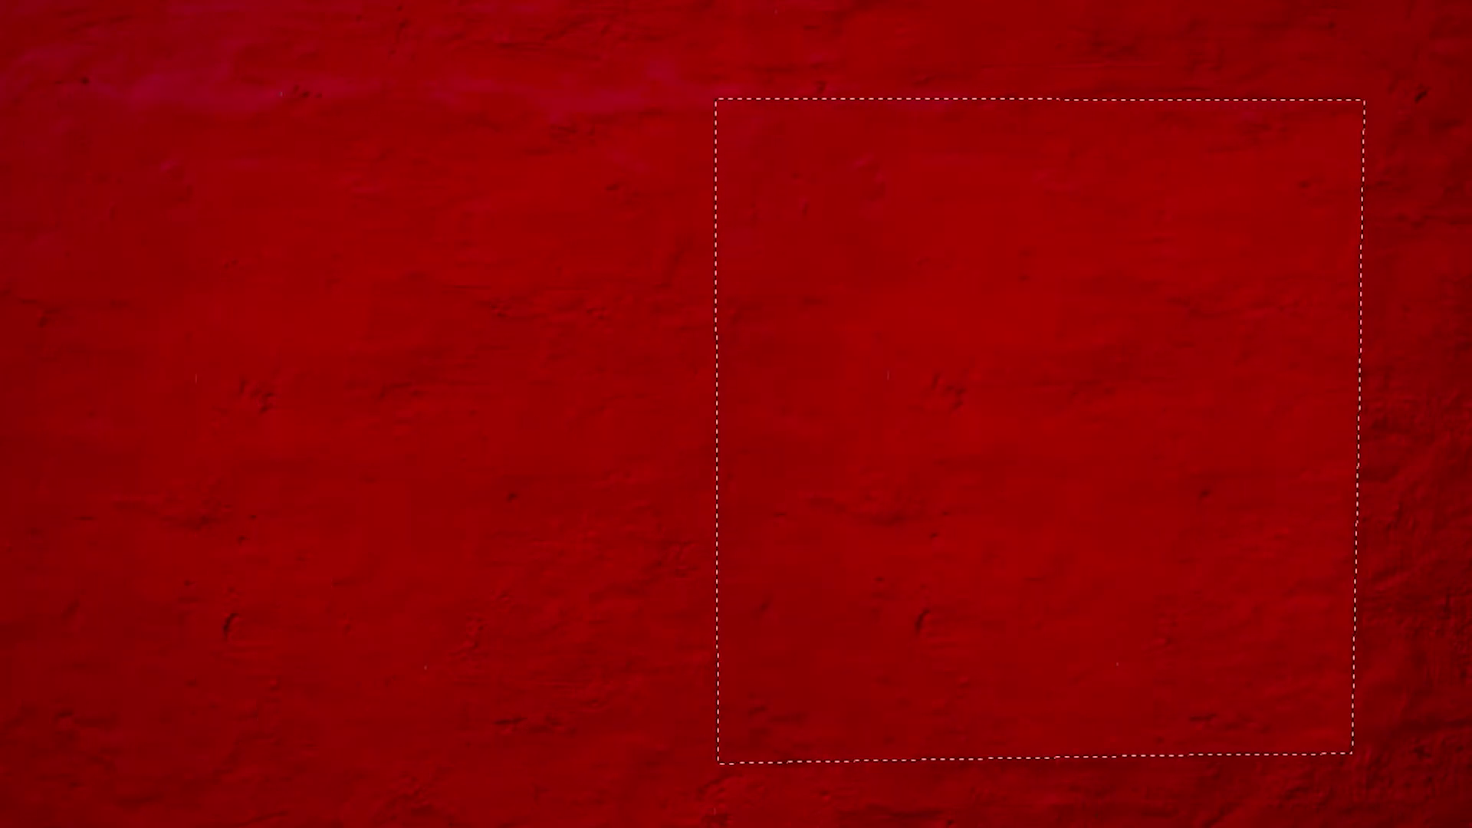
{"action": "key", "text": "ctrl+d"}
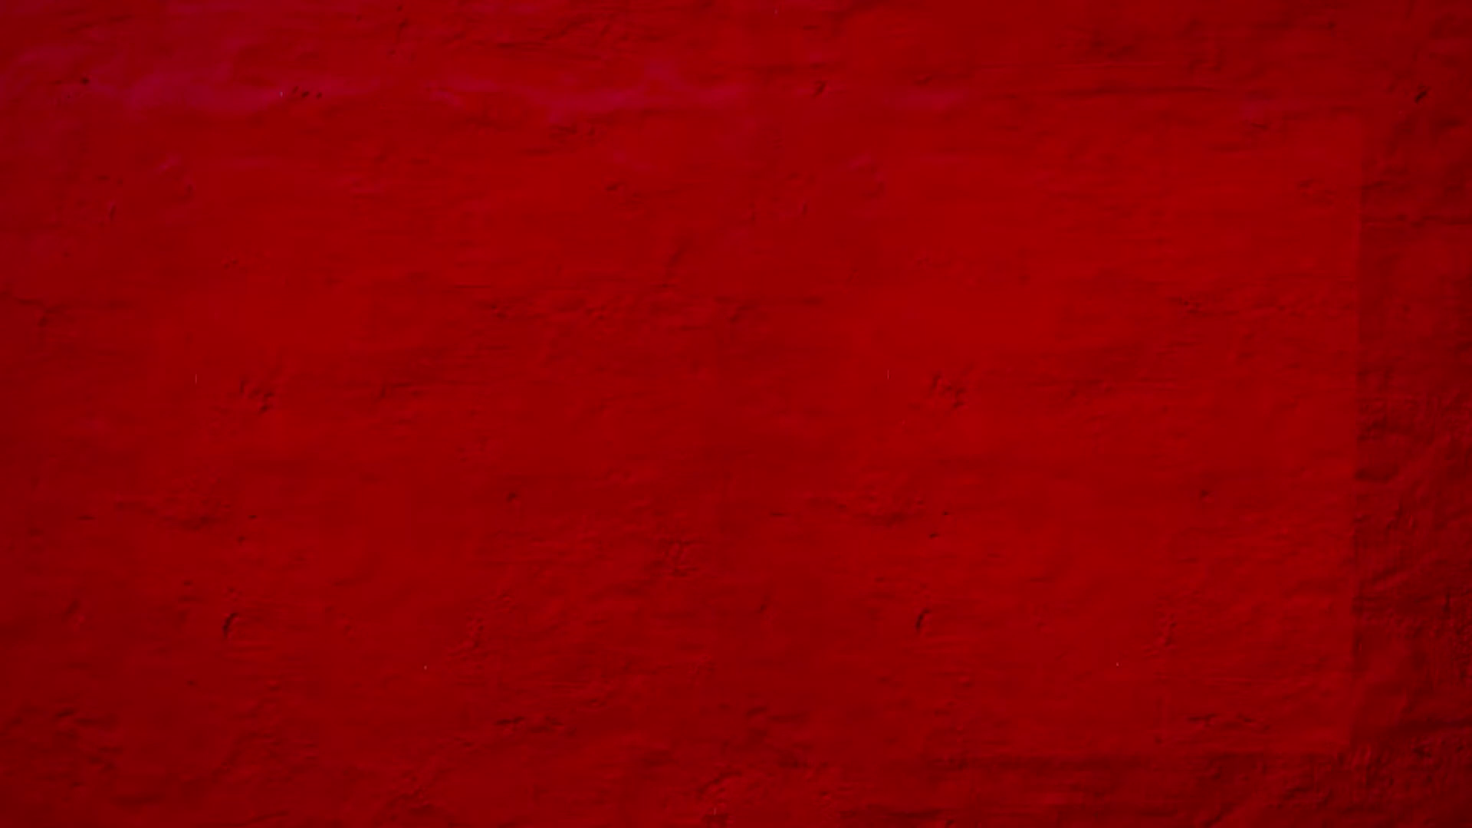
{"action": "key", "text": "ctrl+z"}
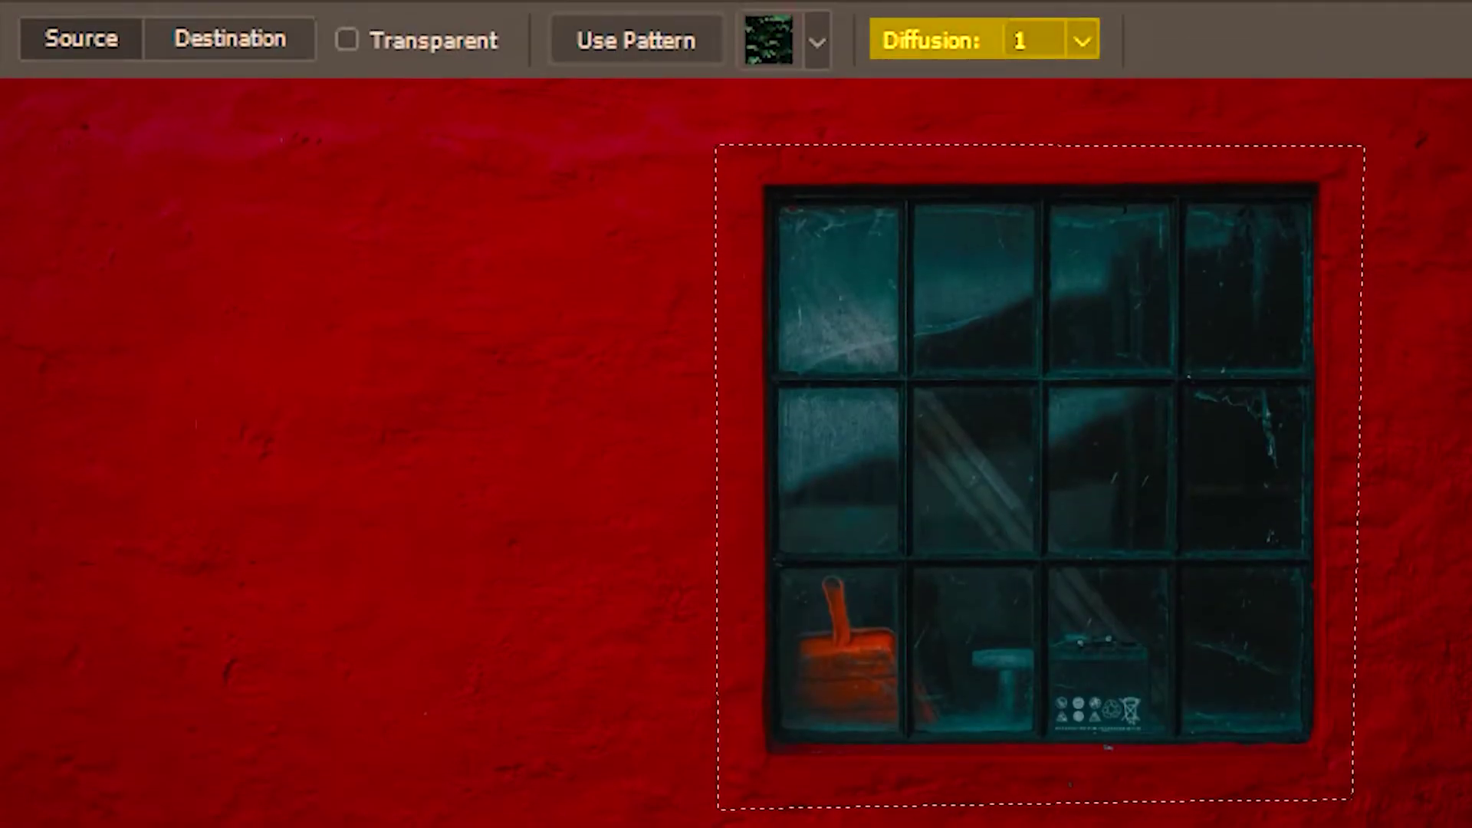
Step: Set diffusion to 7 and cover the window with plain red wall from the left
{"action": "left_click", "coordinate": [1097, 42]}
{"action": "left_click_drag", "start_coordinate": [1164, 95], "coordinate": [1291, 94]}
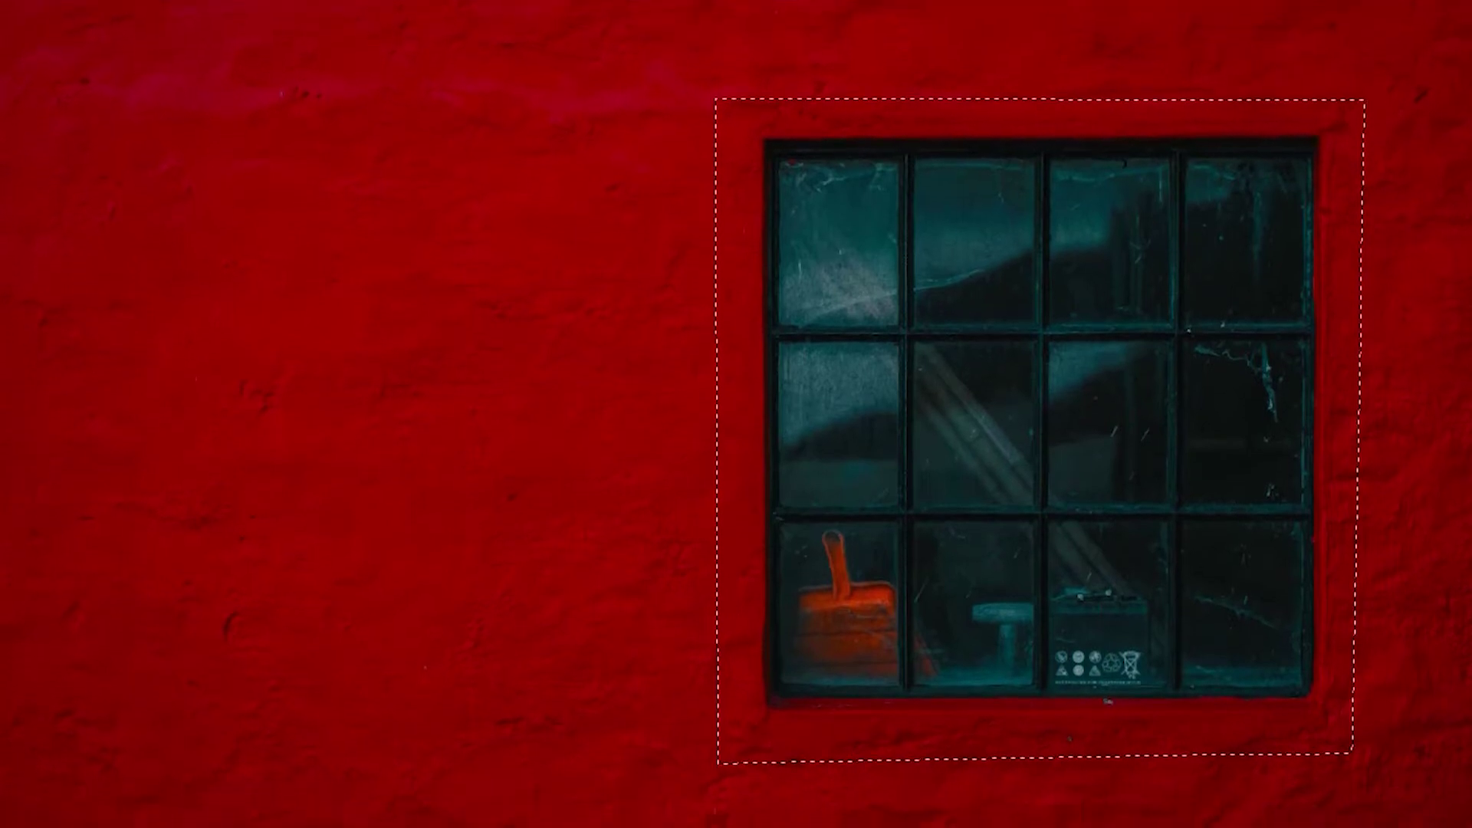
{"action": "left_click_drag", "start_coordinate": [797, 401], "coordinate": [370, 436]}
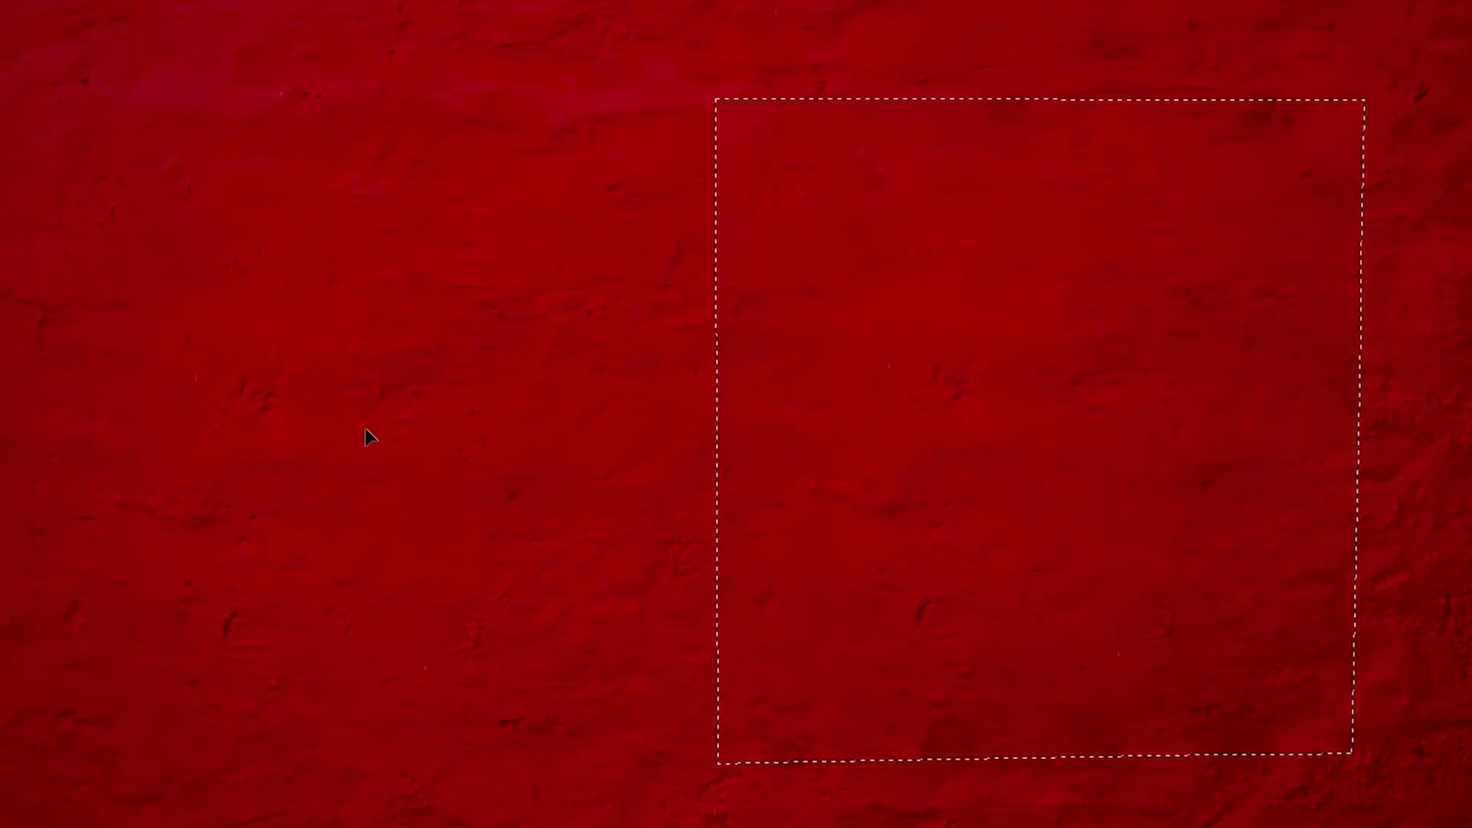
{"action": "key", "text": "ctrl+d"}
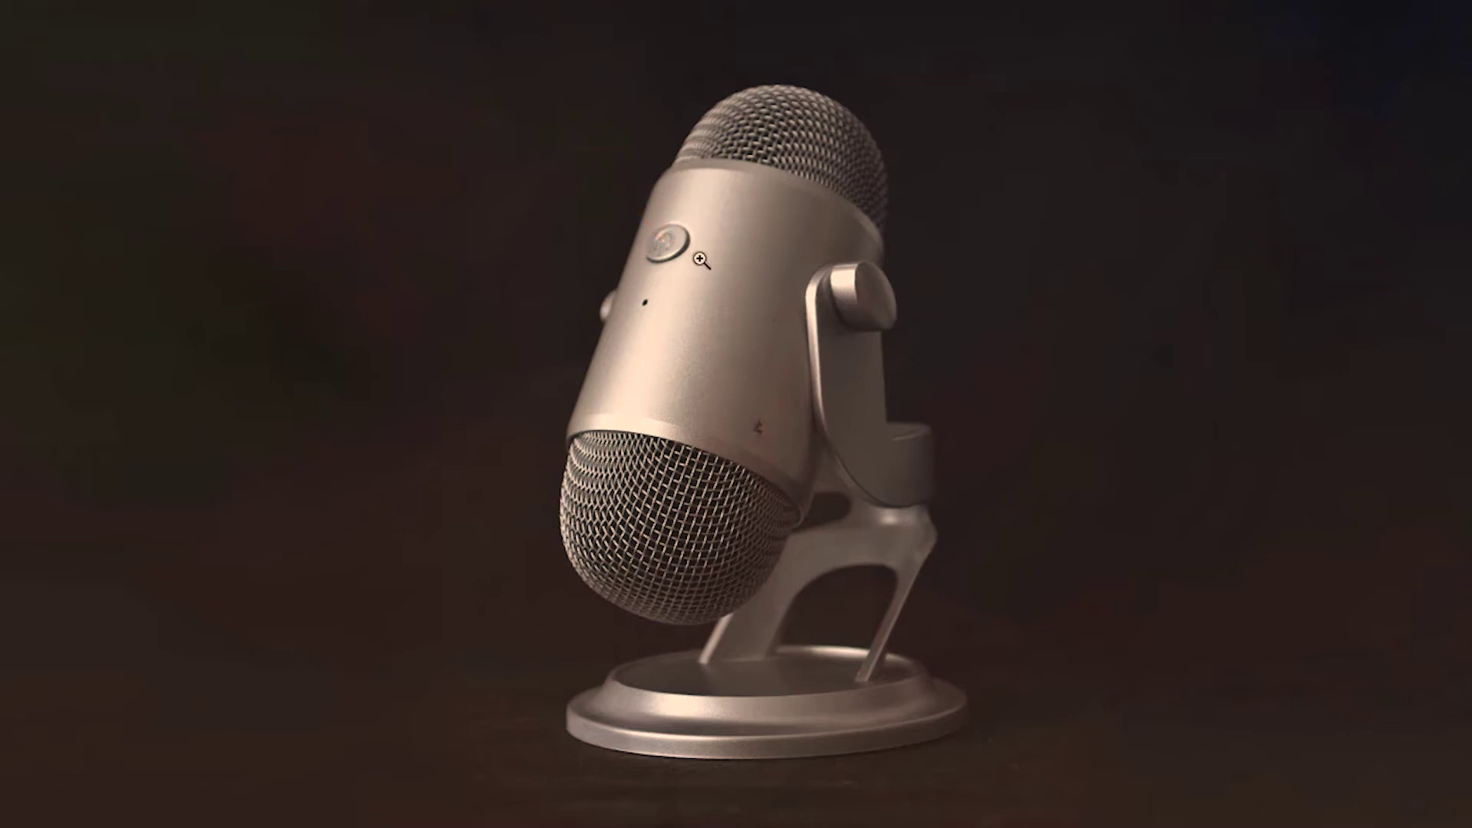
Step: Zoom in on the power button, keep Normal patch mode, and set diffusion to 7
{"action": "left_click", "coordinate": [674, 248]}
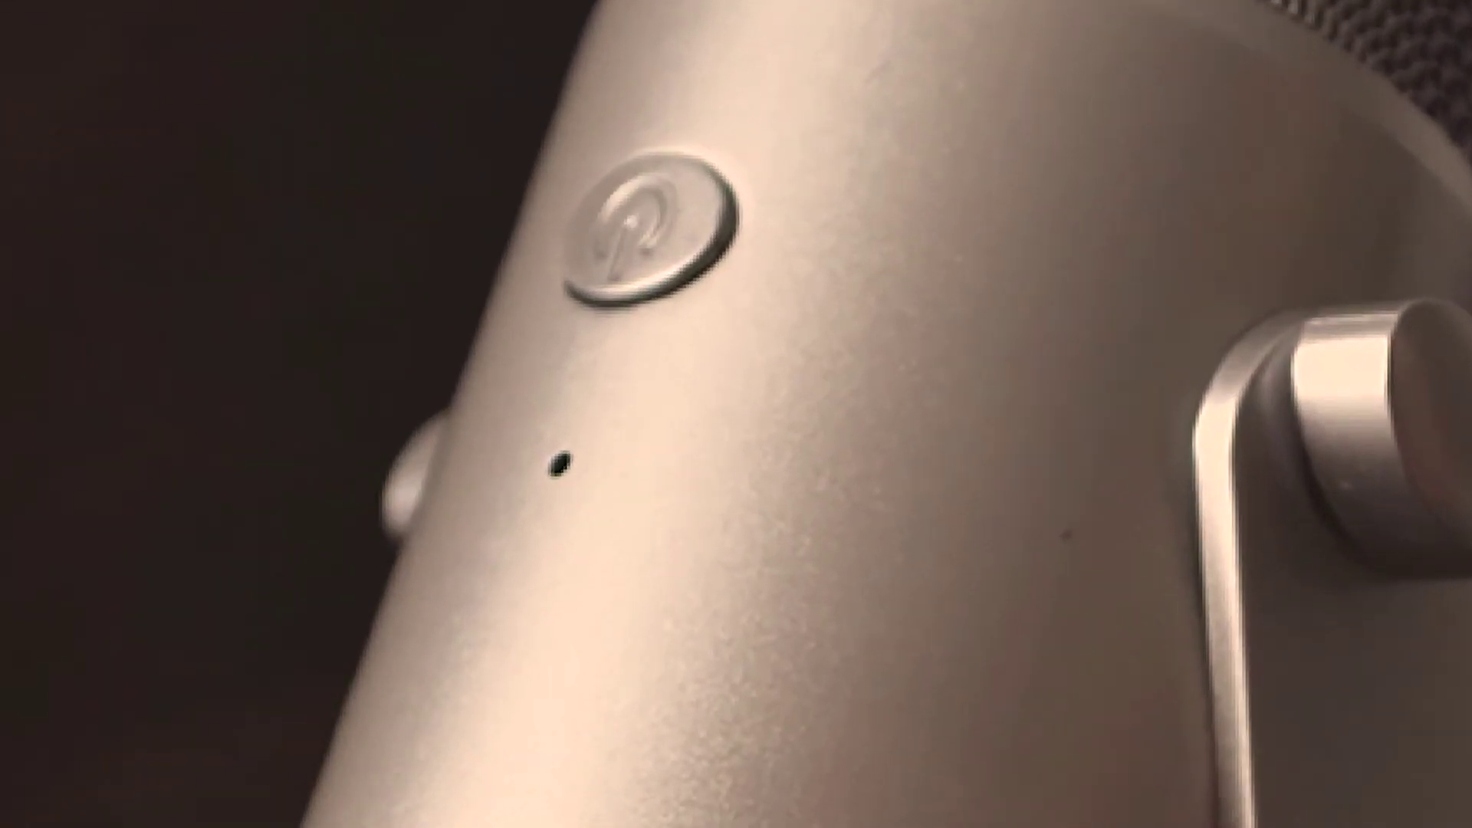
{"action": "left_click", "coordinate": [690, 9]}
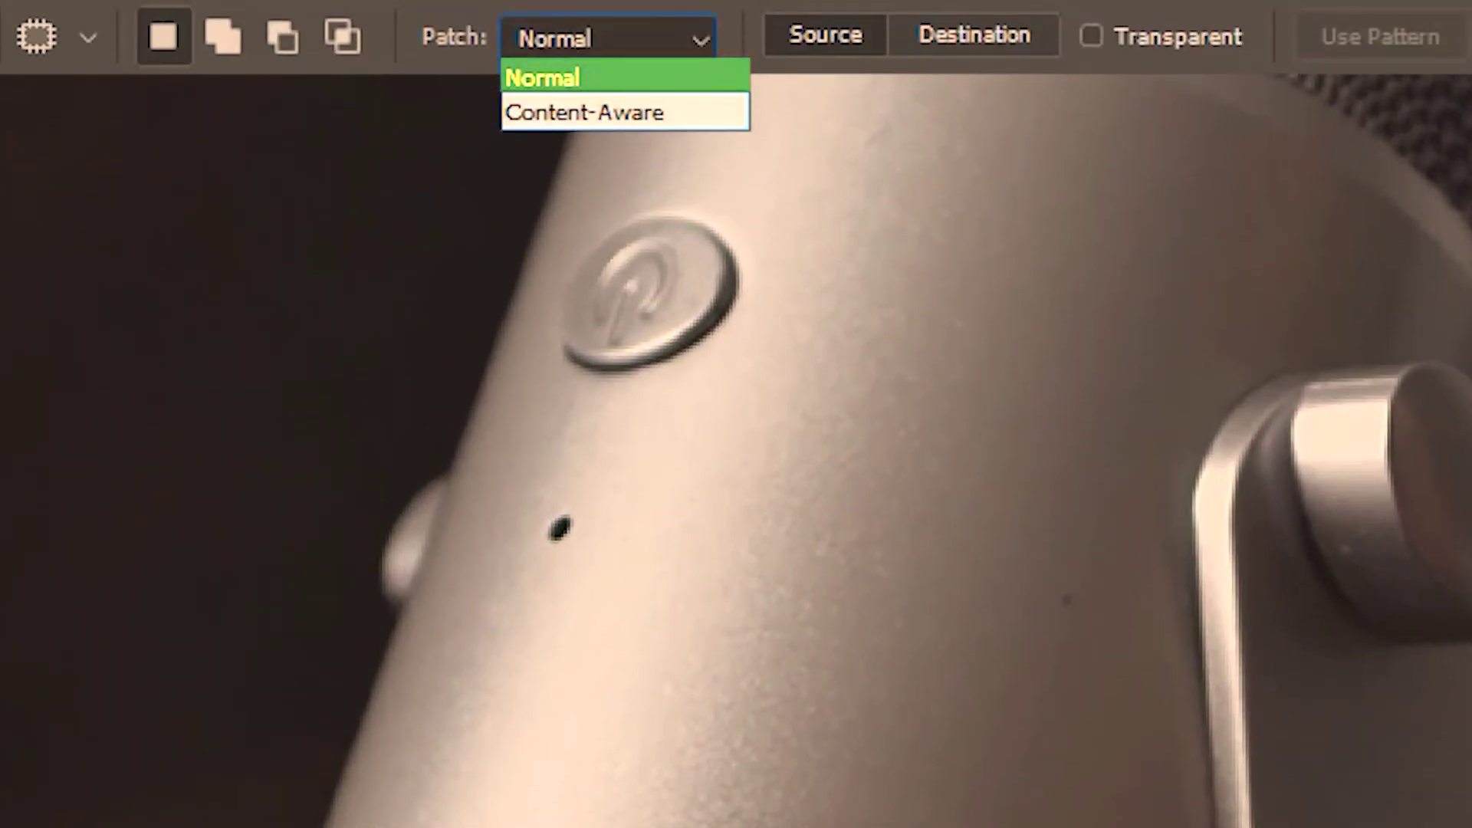
{"action": "left_click", "coordinate": [723, 86]}
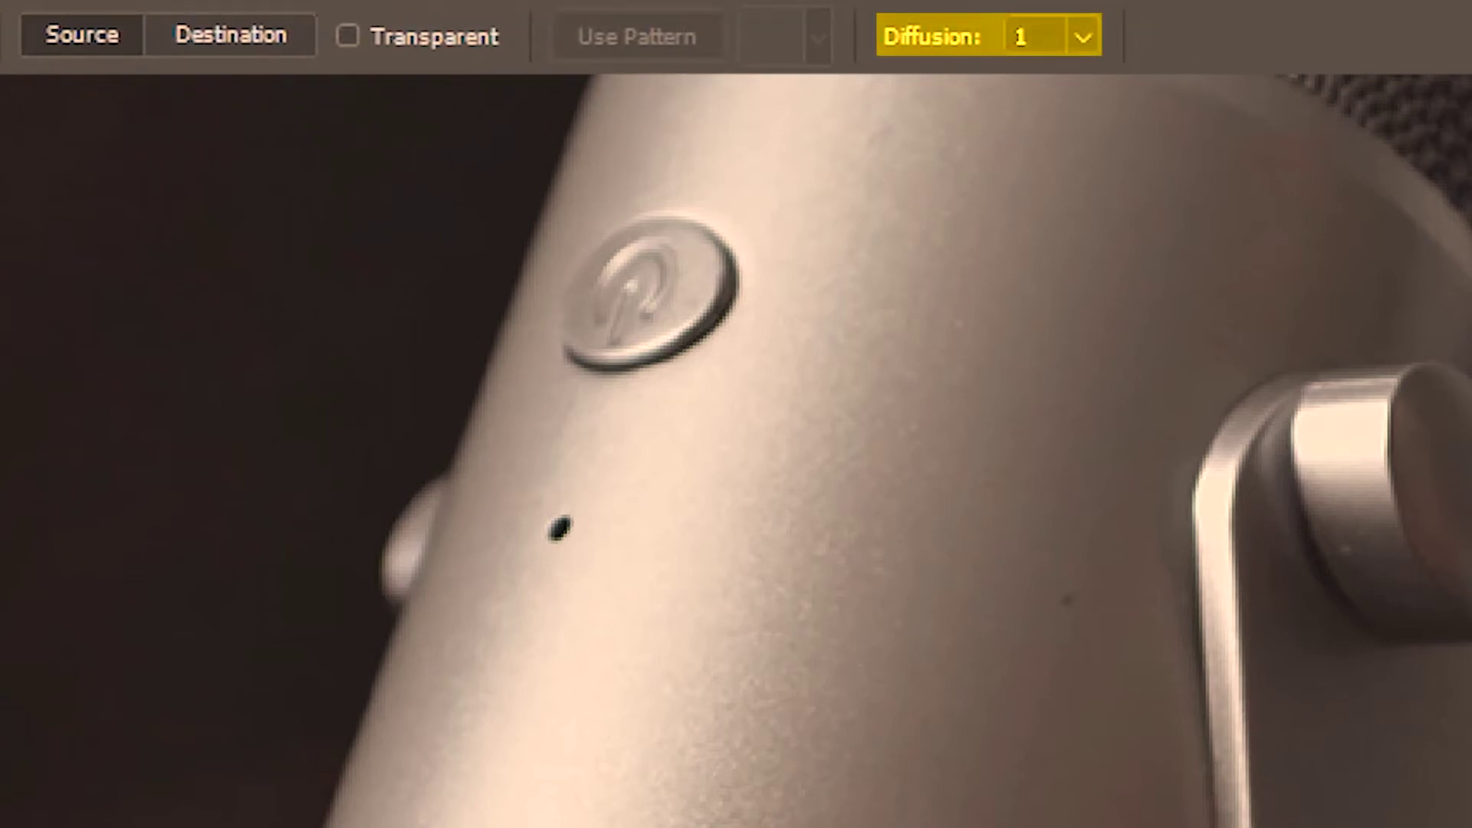
{"action": "left_click", "coordinate": [1081, 41]}
{"action": "left_click_drag", "start_coordinate": [1124, 108], "coordinate": [1316, 104]}
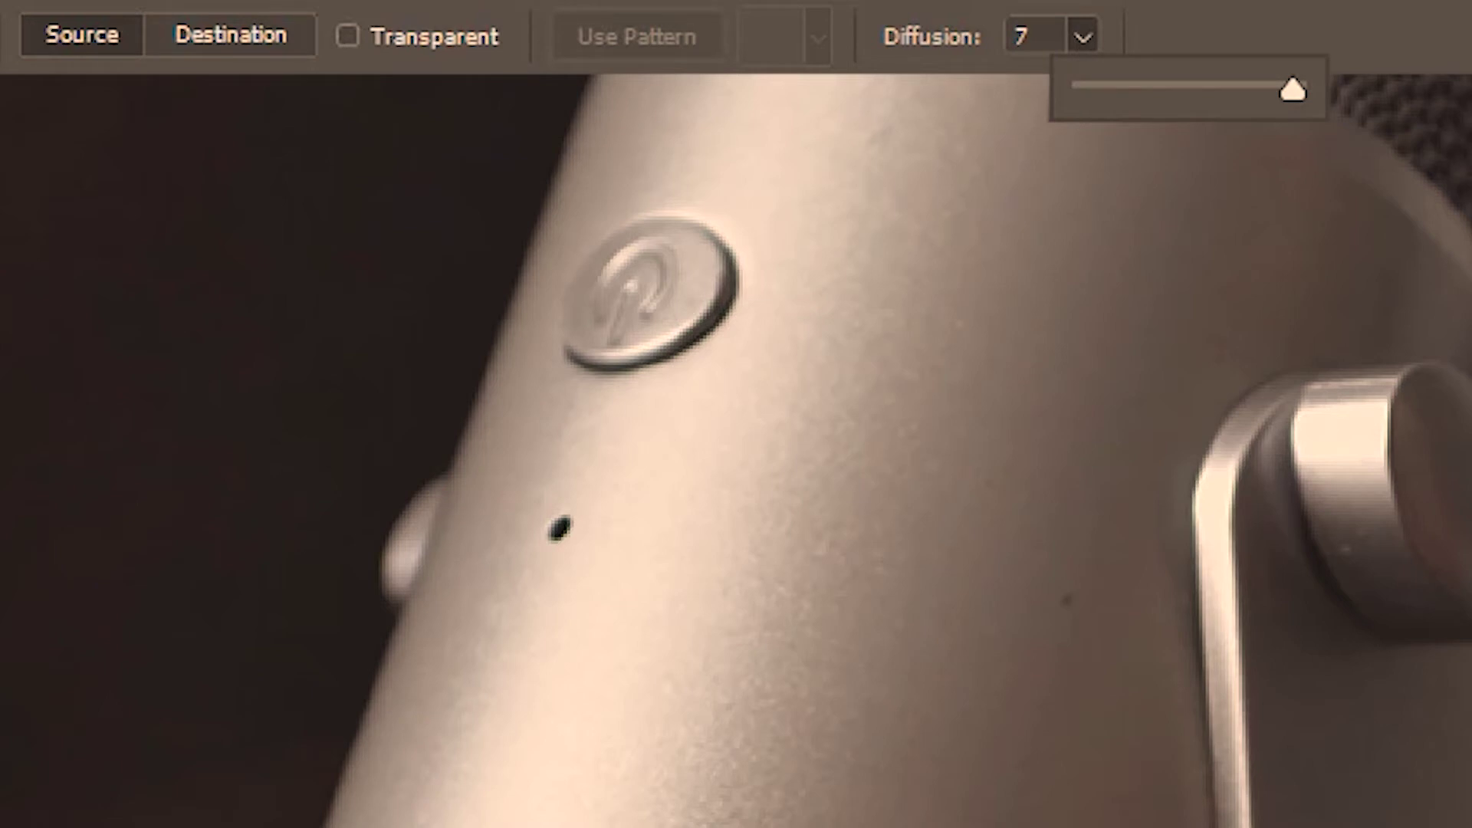
{"action": "key", "text": "Return"}
Step: Outline the power button and patch it with clean silver surface from the right
{"action": "mouse_move", "coordinate": [679, 135]}
{"action": "left_mouse_down"}
{"action": "mouse_move", "coordinate": [559, 240]}
{"action": "mouse_move", "coordinate": [594, 361]}
{"action": "mouse_move", "coordinate": [775, 289]}
{"action": "mouse_move", "coordinate": [658, 145]}
{"action": "mouse_move", "coordinate": [678, 138]}
{"action": "left_mouse_up"}
{"action": "left_click_drag", "start_coordinate": [666, 239], "coordinate": [1008, 265]}
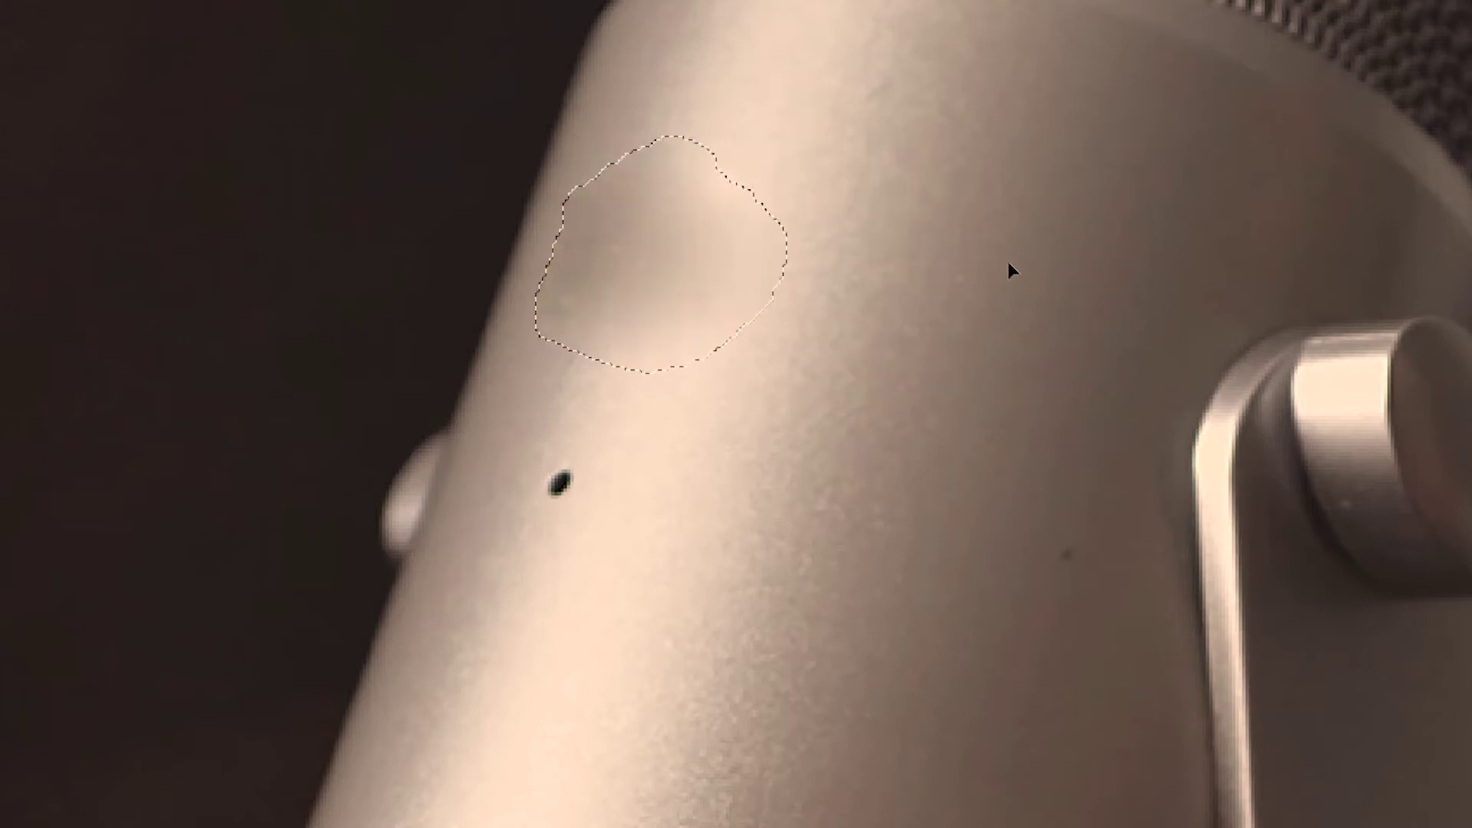
{"action": "key", "text": "ctrl+d"}
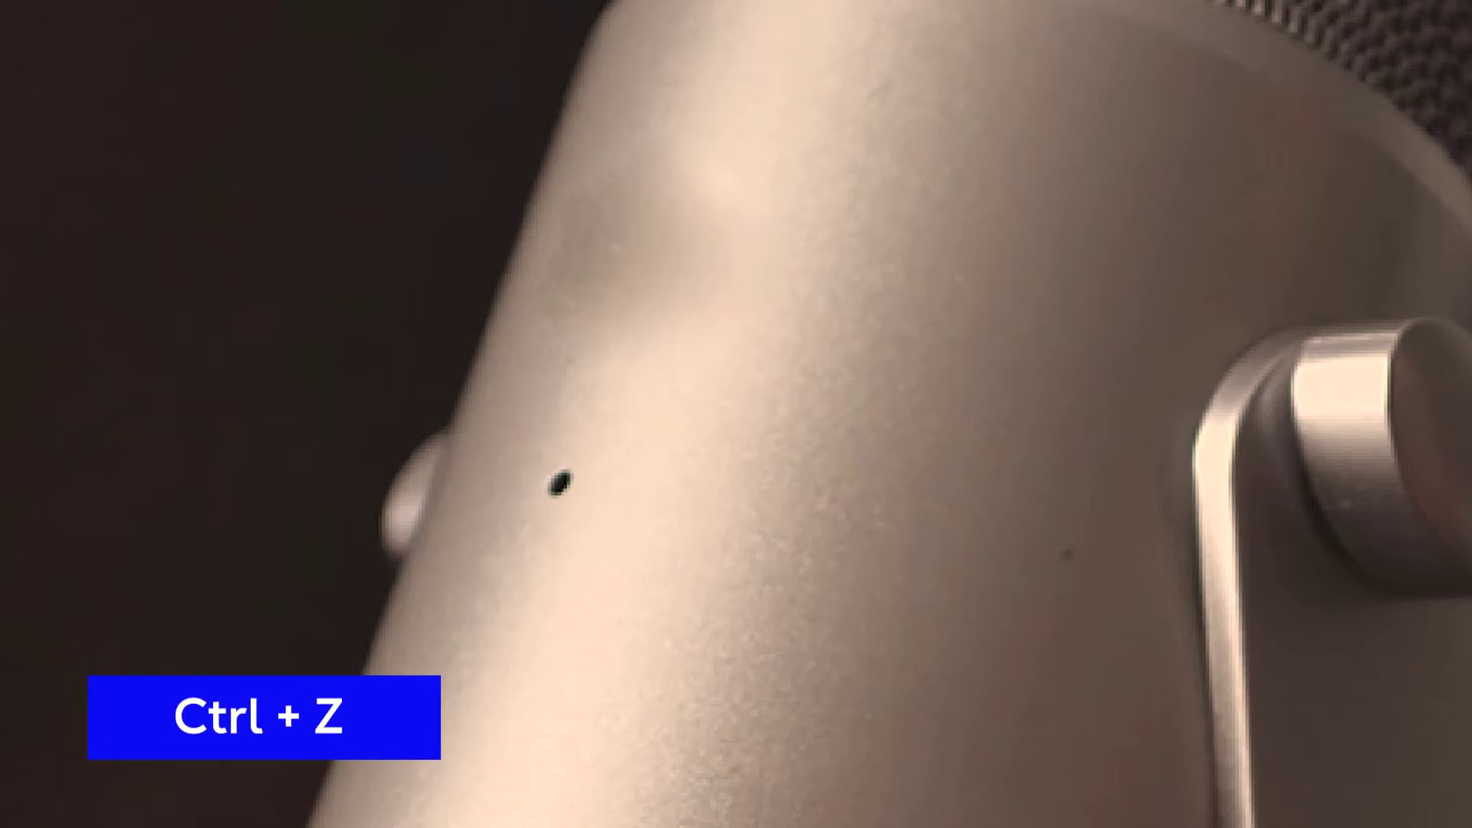
Step: Undo the patch, switch to Content-Aware mode, and repatch the button from the right
{"action": "key", "text": "ctrl+z"}
{"action": "left_click", "coordinate": [261, 42]}
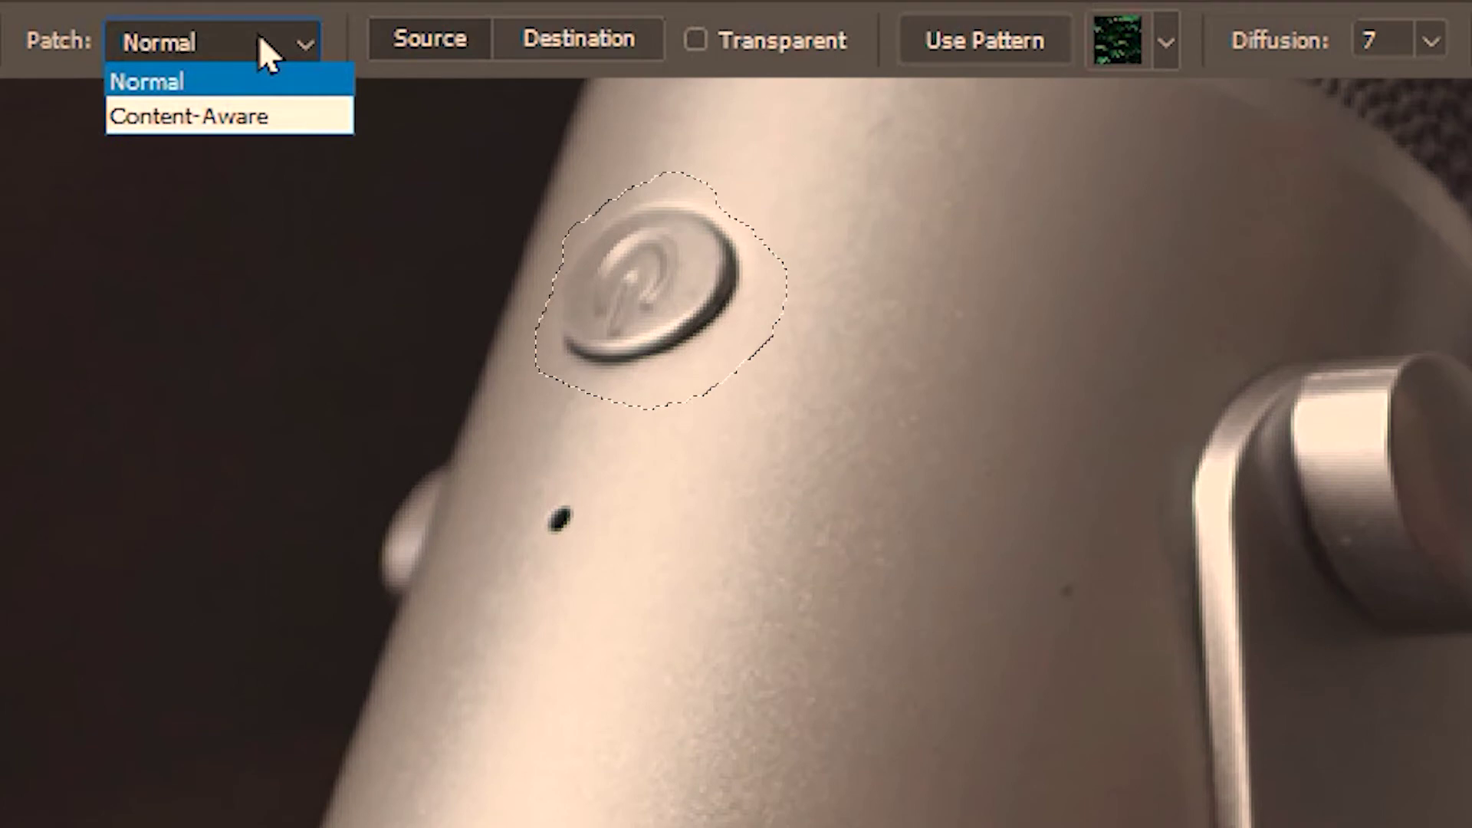
{"action": "left_click", "coordinate": [188, 116]}
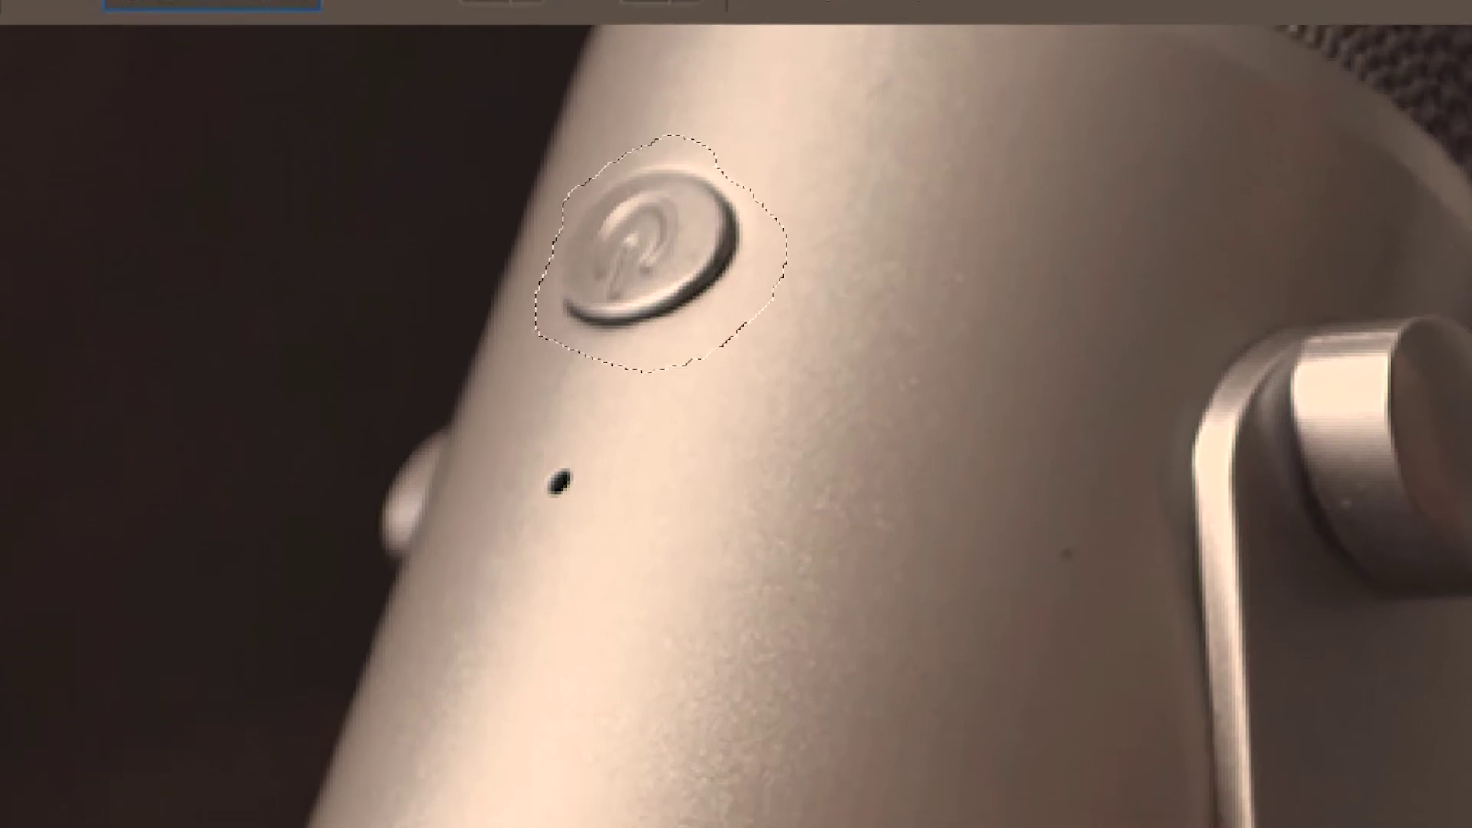
{"action": "left_click_drag", "start_coordinate": [657, 203], "coordinate": [968, 223]}
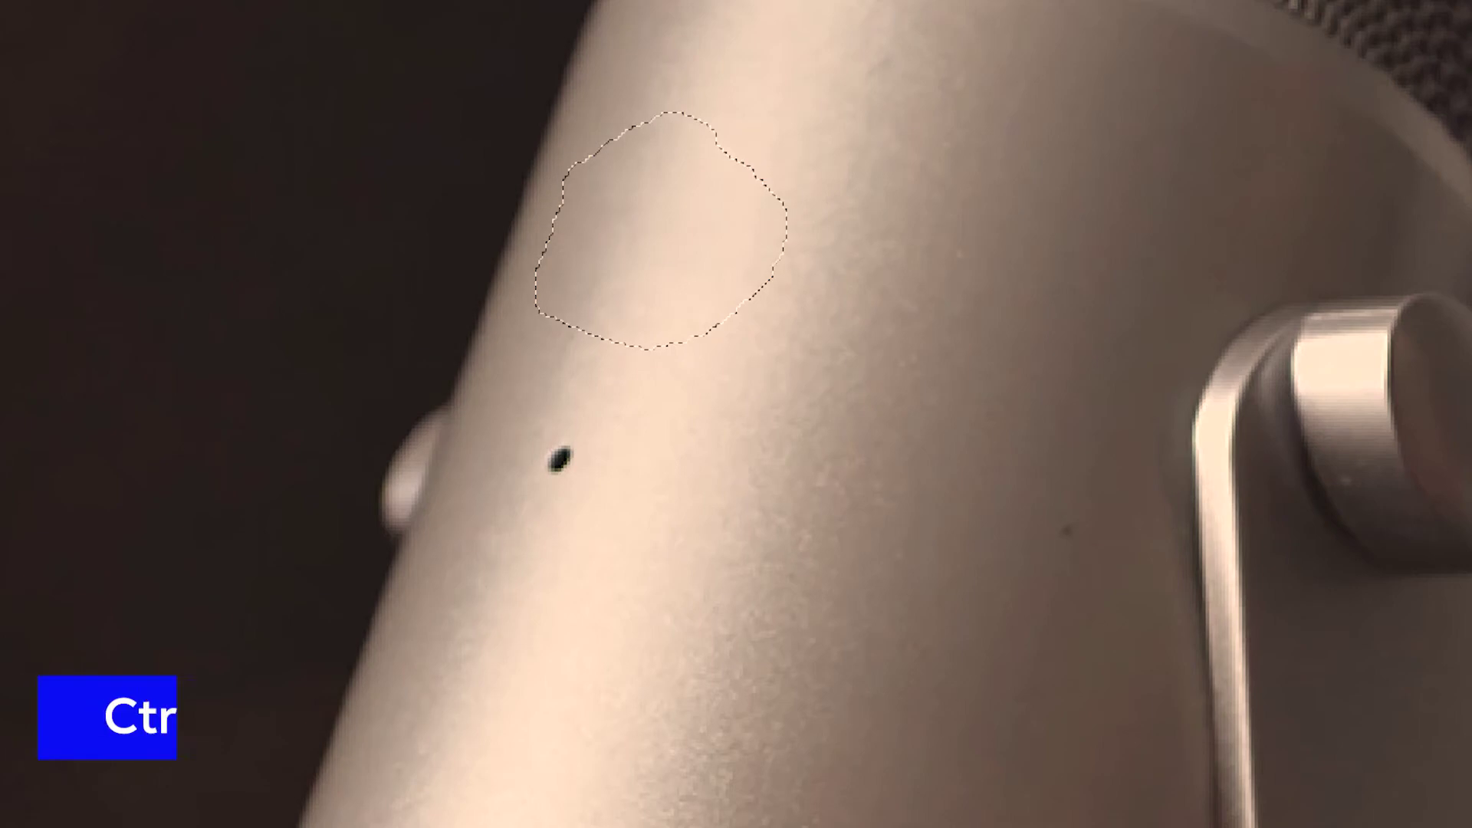
{"action": "key", "text": "ctrl+d"}
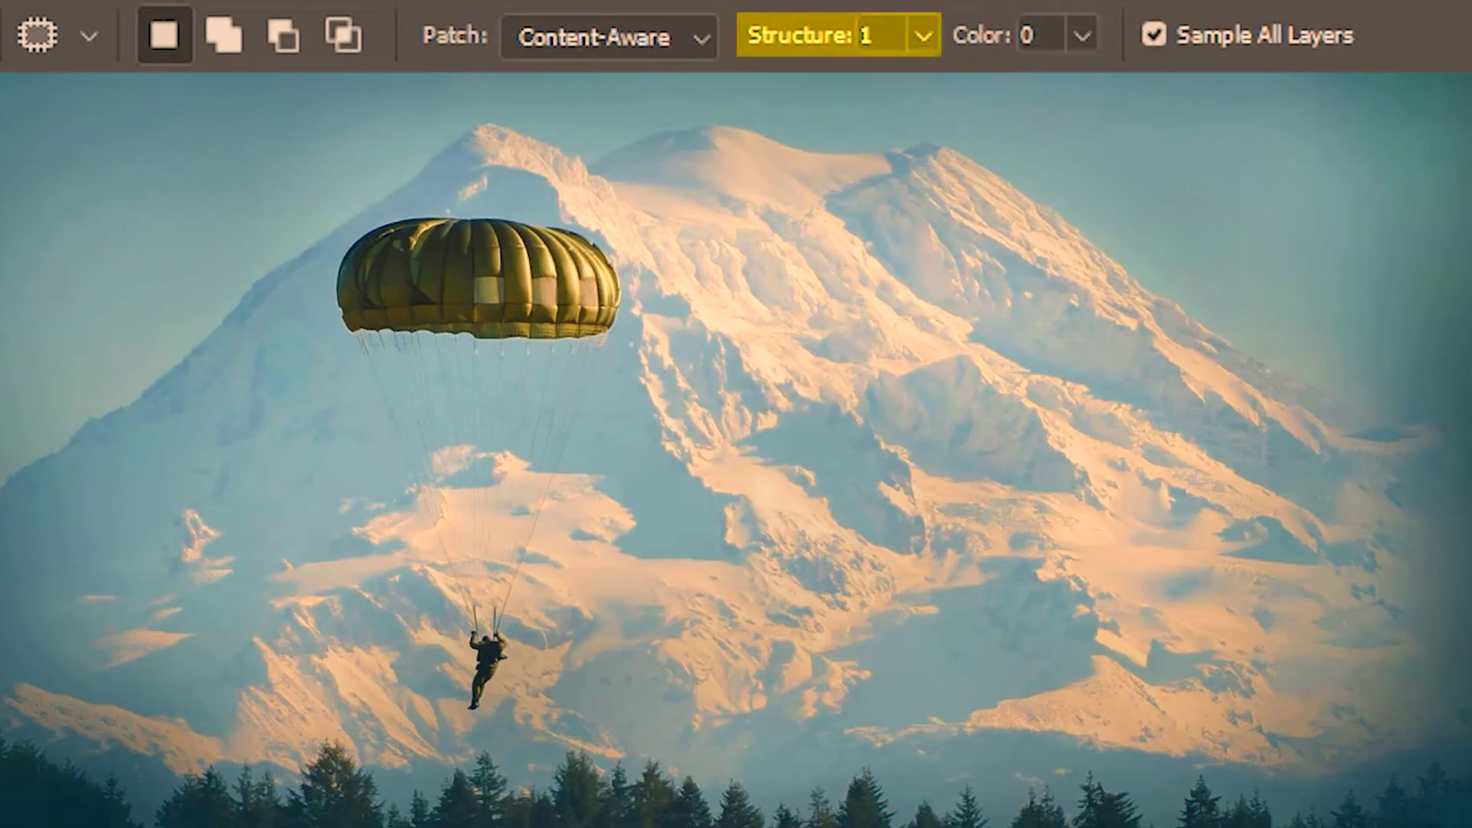
Step: Set Content-Aware Structure from 1 to 7 and outline the parachute canopy and jumper
{"action": "left_click", "coordinate": [929, 40]}
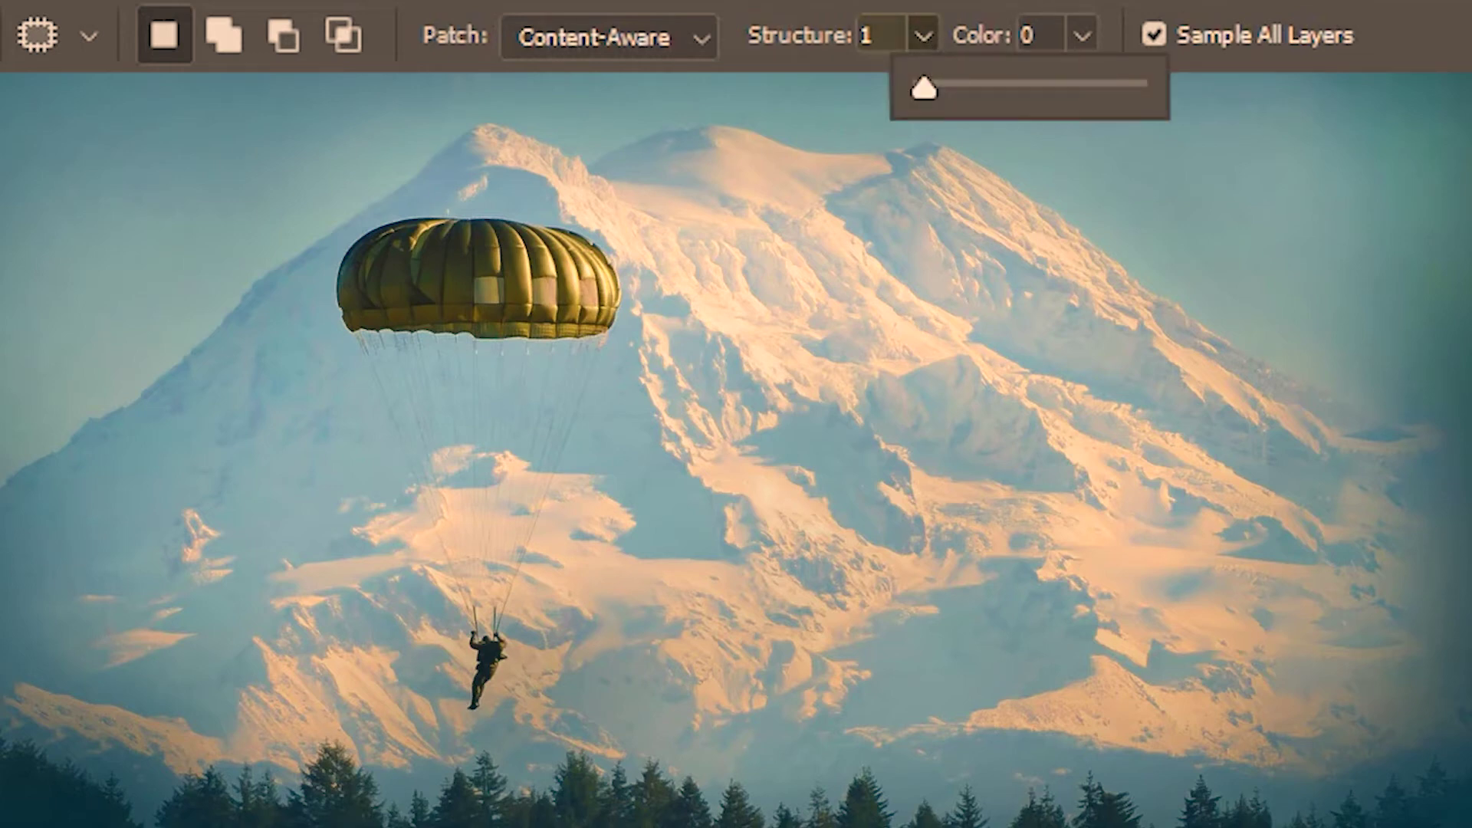
{"action": "left_click_drag", "start_coordinate": [947, 87], "coordinate": [1154, 55]}
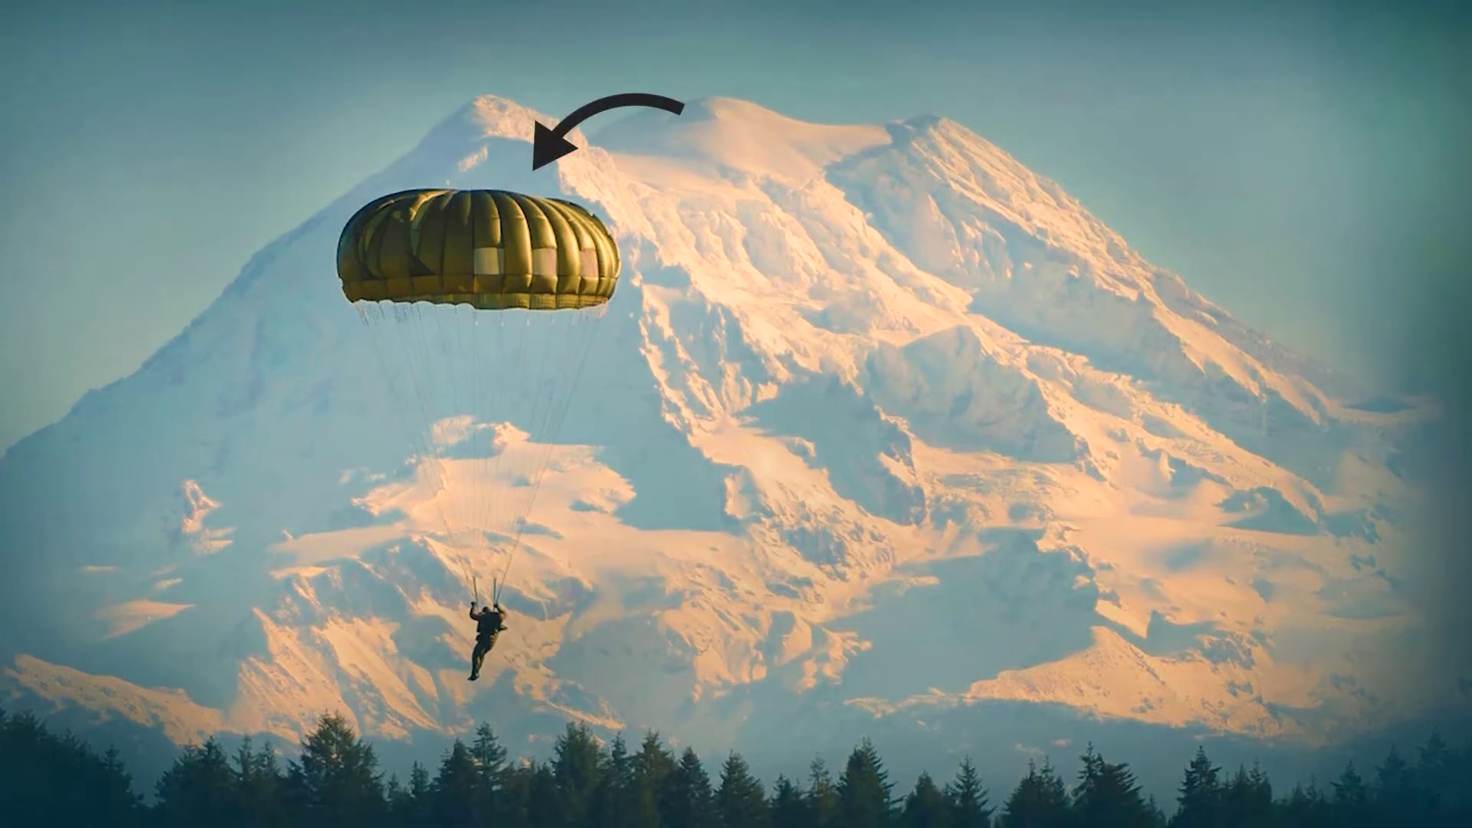
{"action": "mouse_move", "coordinate": [562, 190]}
{"action": "left_mouse_down"}
{"action": "mouse_move", "coordinate": [451, 172]}
{"action": "mouse_move", "coordinate": [339, 210]}
{"action": "mouse_move", "coordinate": [324, 281]}
{"action": "mouse_move", "coordinate": [338, 380]}
{"action": "mouse_move", "coordinate": [401, 497]}
{"action": "mouse_move", "coordinate": [448, 697]}
{"action": "mouse_move", "coordinate": [486, 707]}
{"action": "mouse_move", "coordinate": [539, 660]}
{"action": "mouse_move", "coordinate": [613, 471]}
{"action": "mouse_move", "coordinate": [647, 338]}
{"action": "mouse_move", "coordinate": [639, 224]}
{"action": "left_mouse_up"}
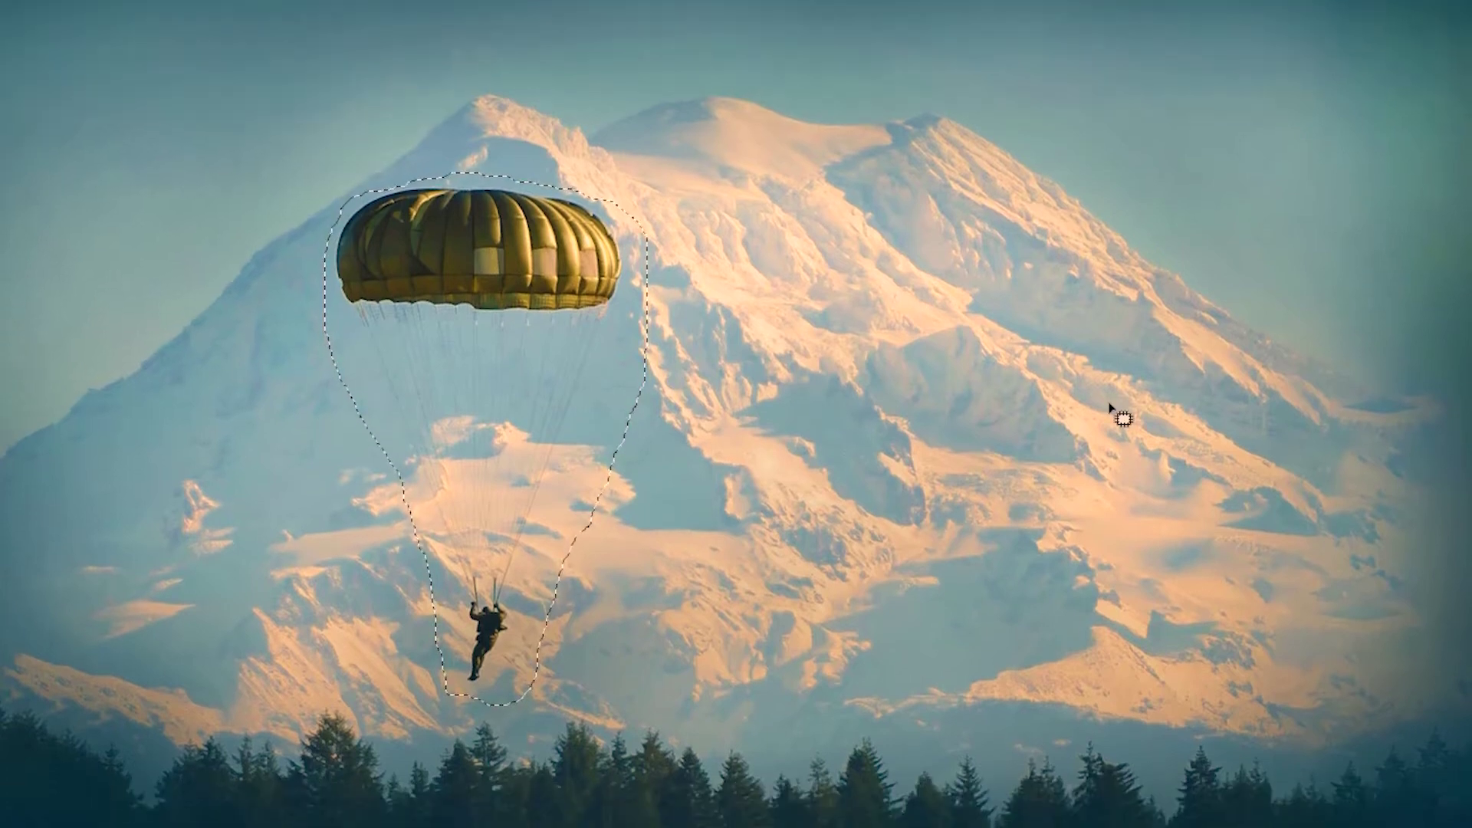
Step: Patch the parachutist away with nearby mountain snow, then toggle extras with Ctrl+H to inspect it
{"action": "left_click_drag", "start_coordinate": [544, 314], "coordinate": [886, 348]}
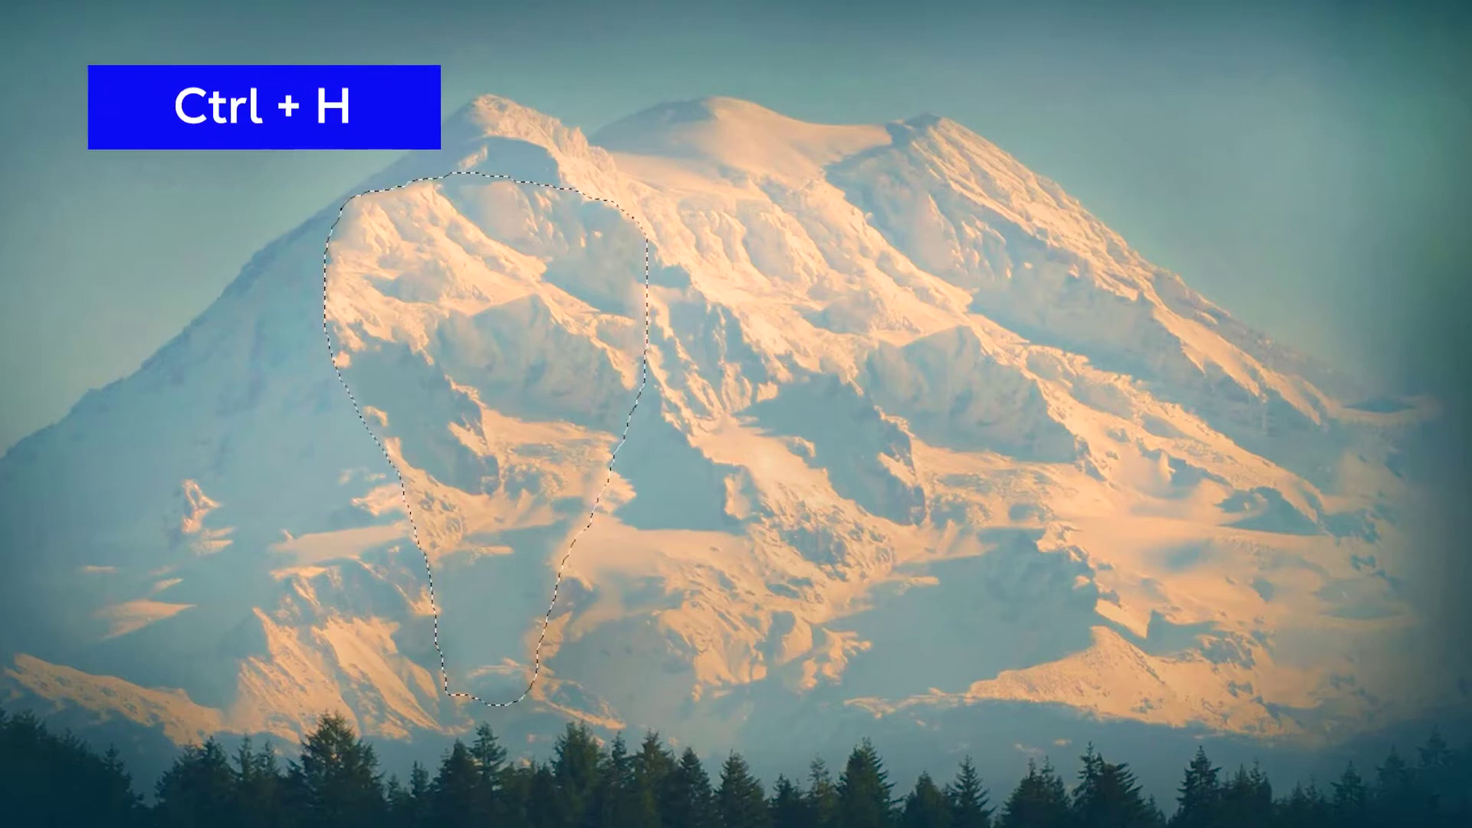
{"action": "key", "text": "ctrl+h"}
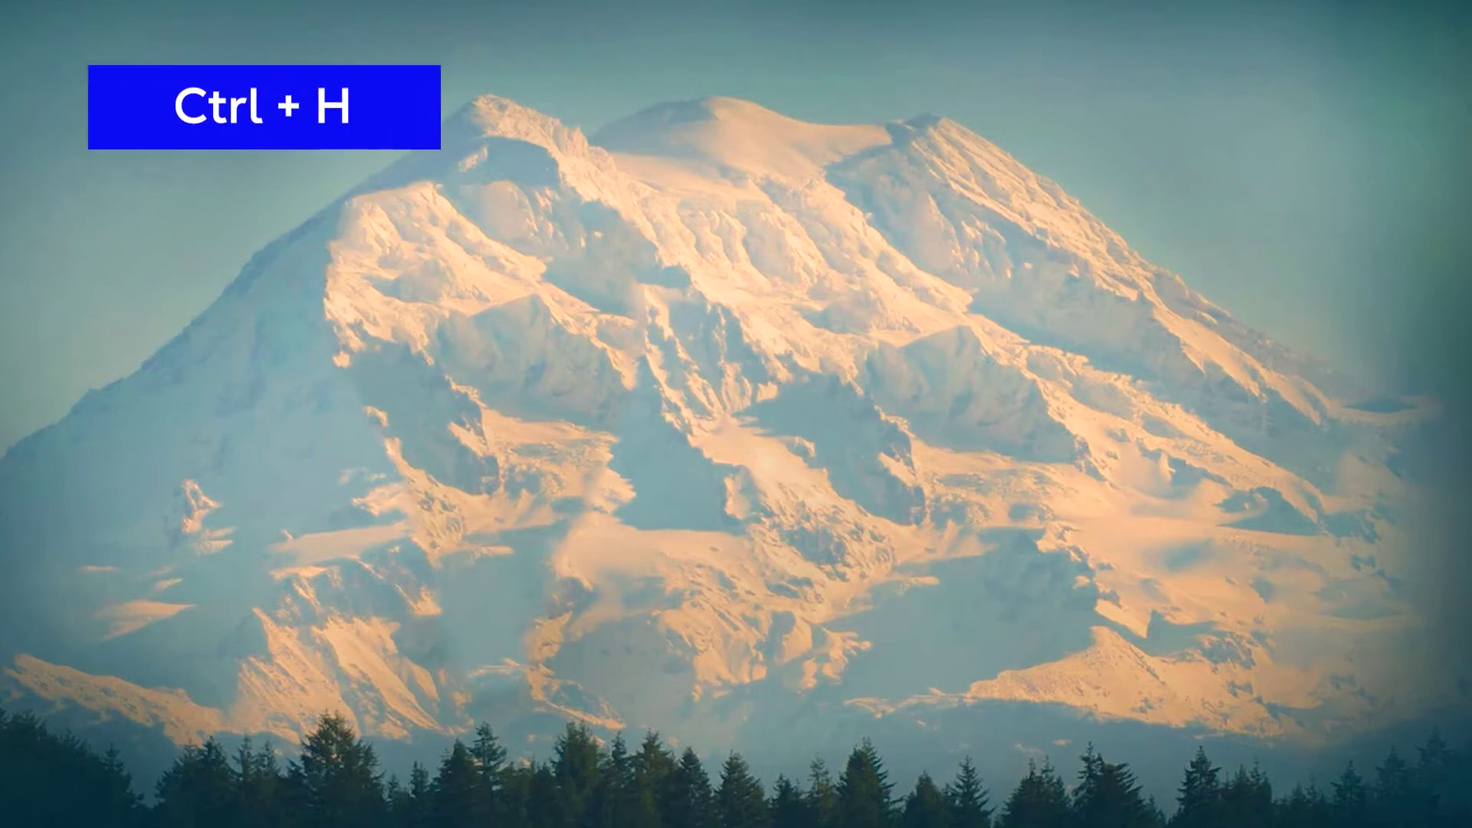
{"action": "key", "text": "ctrl+h"}
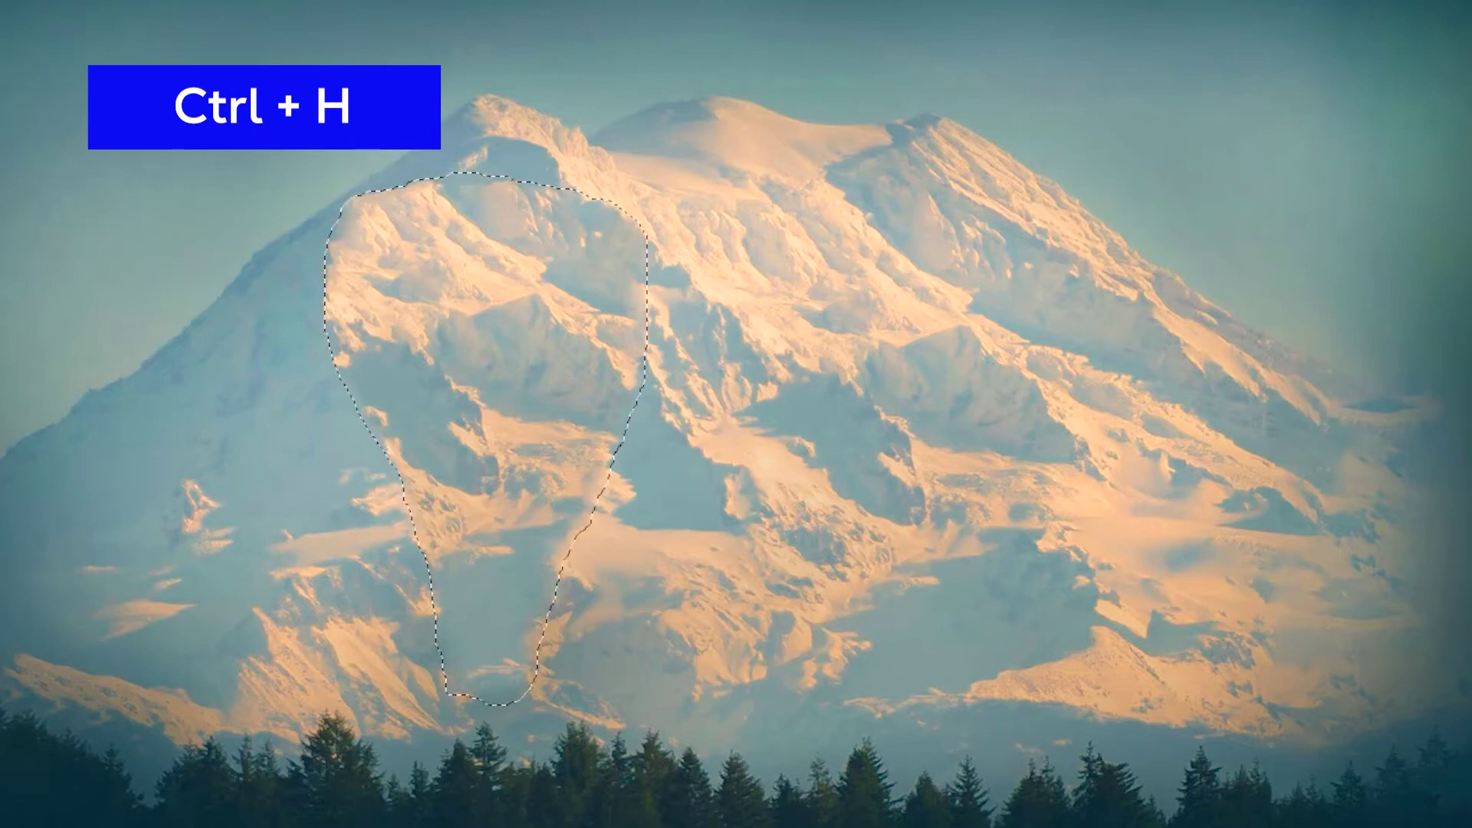
{"action": "key", "text": "ctrl+h"}
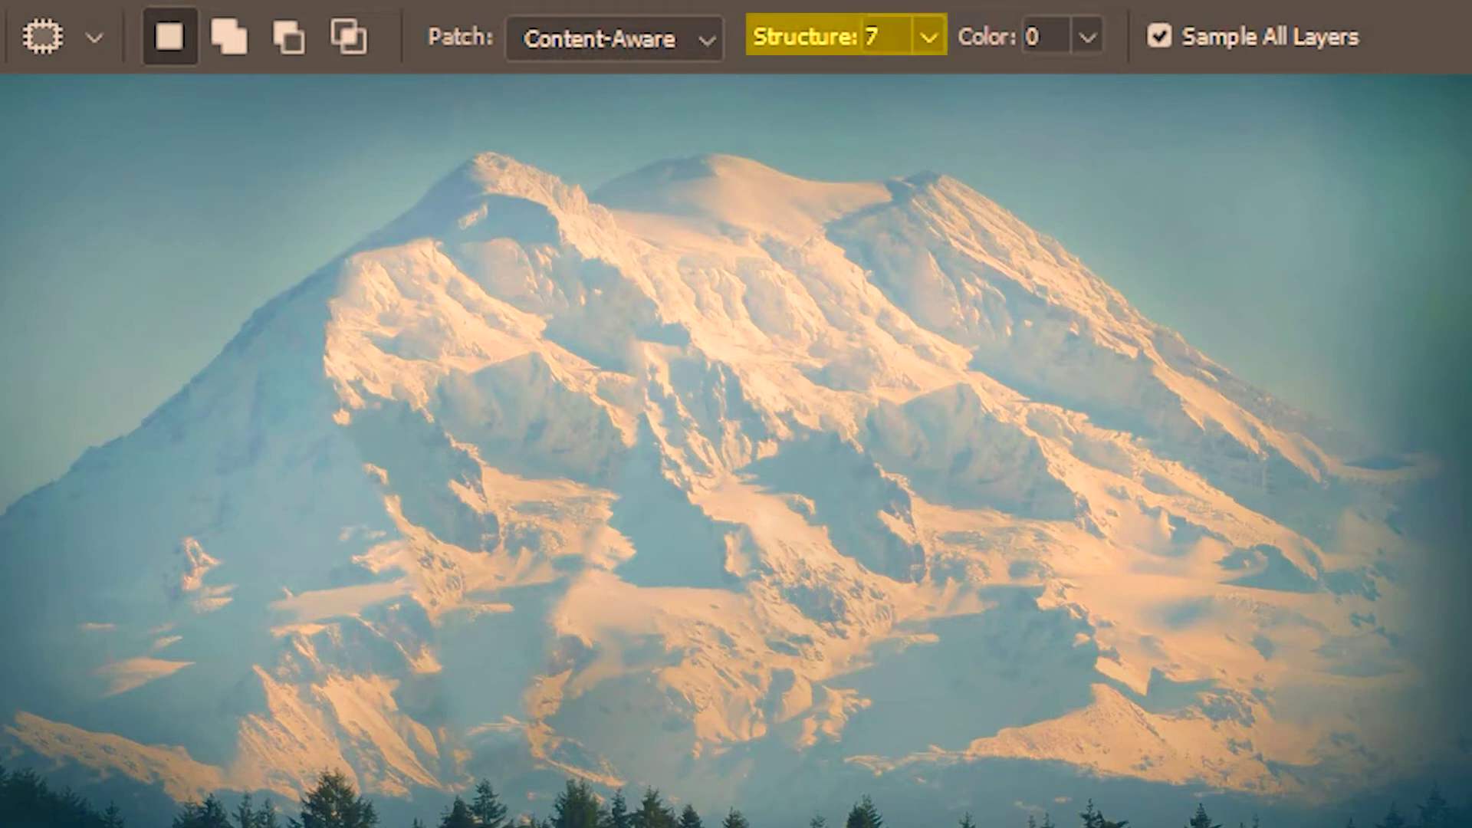
Step: Re-render the mountain patch at Structure 1, then at Structure 7 with Color 10
{"action": "left_click", "coordinate": [841, 43]}
{"action": "type", "text": "1"}
{"action": "key", "text": "Return"}
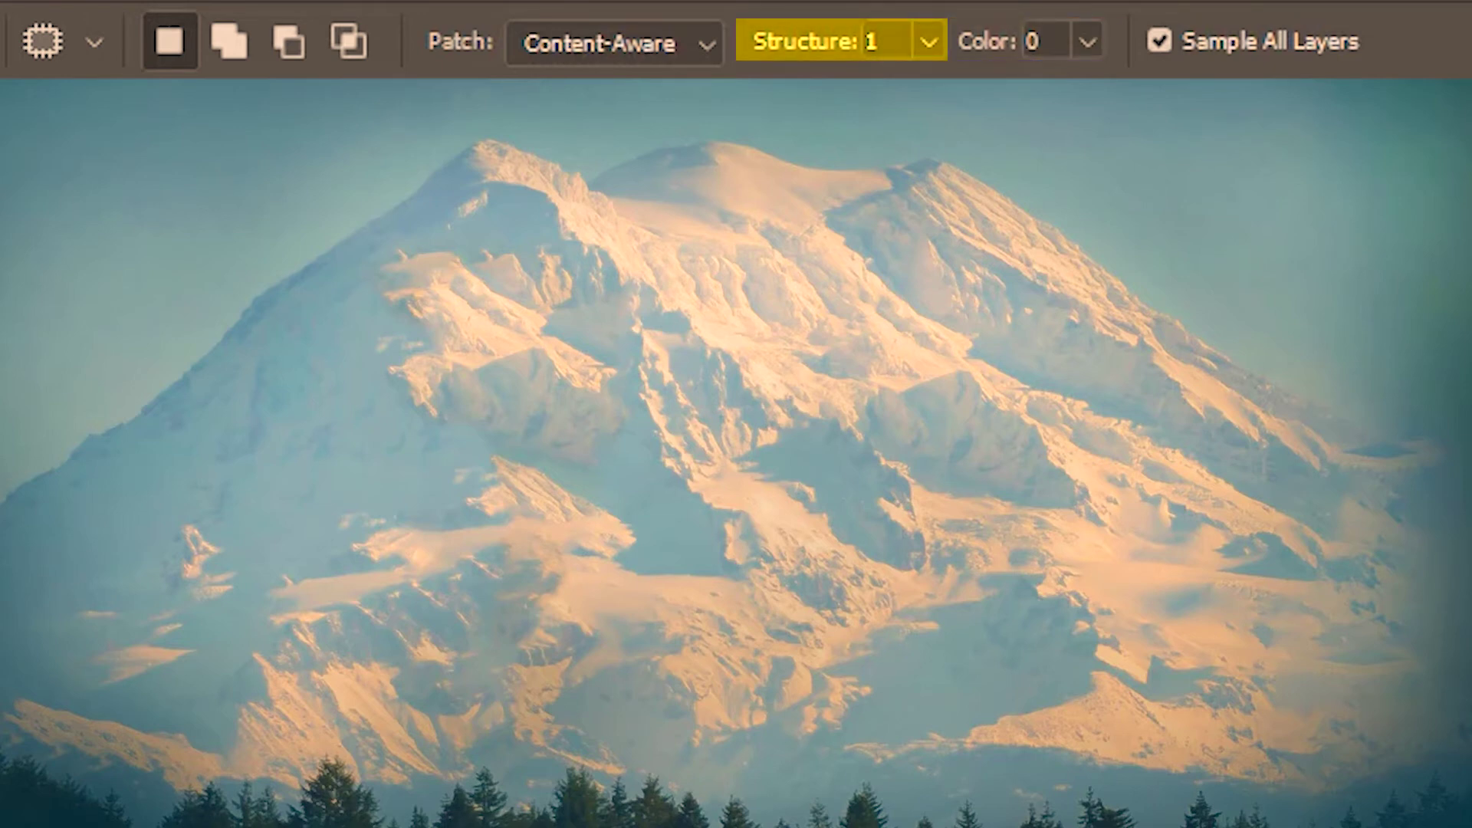
{"action": "left_click_drag", "start_coordinate": [796, 49], "coordinate": [1068, 26]}
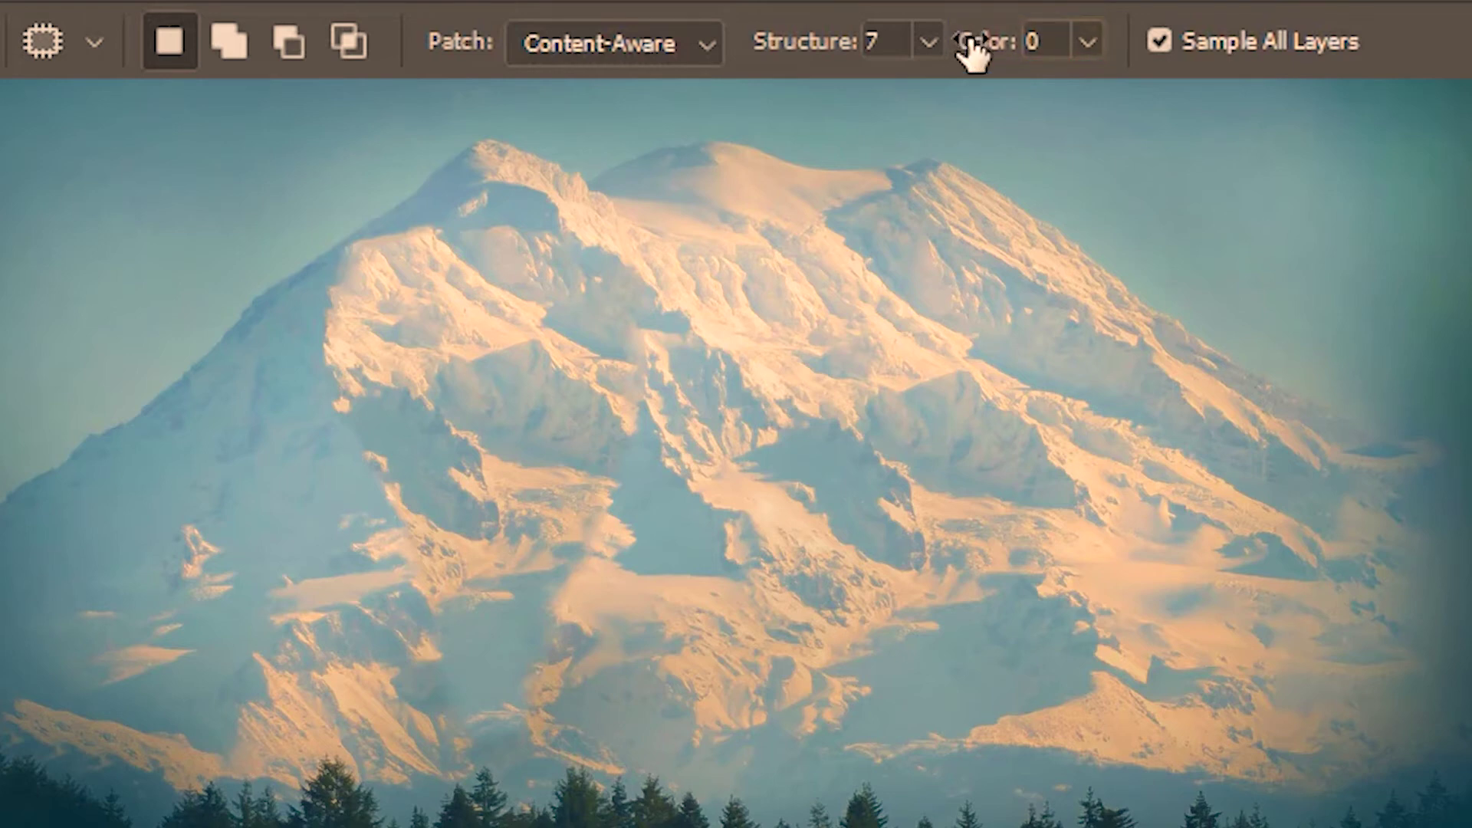
{"action": "left_click_drag", "start_coordinate": [973, 46], "coordinate": [1134, 62]}
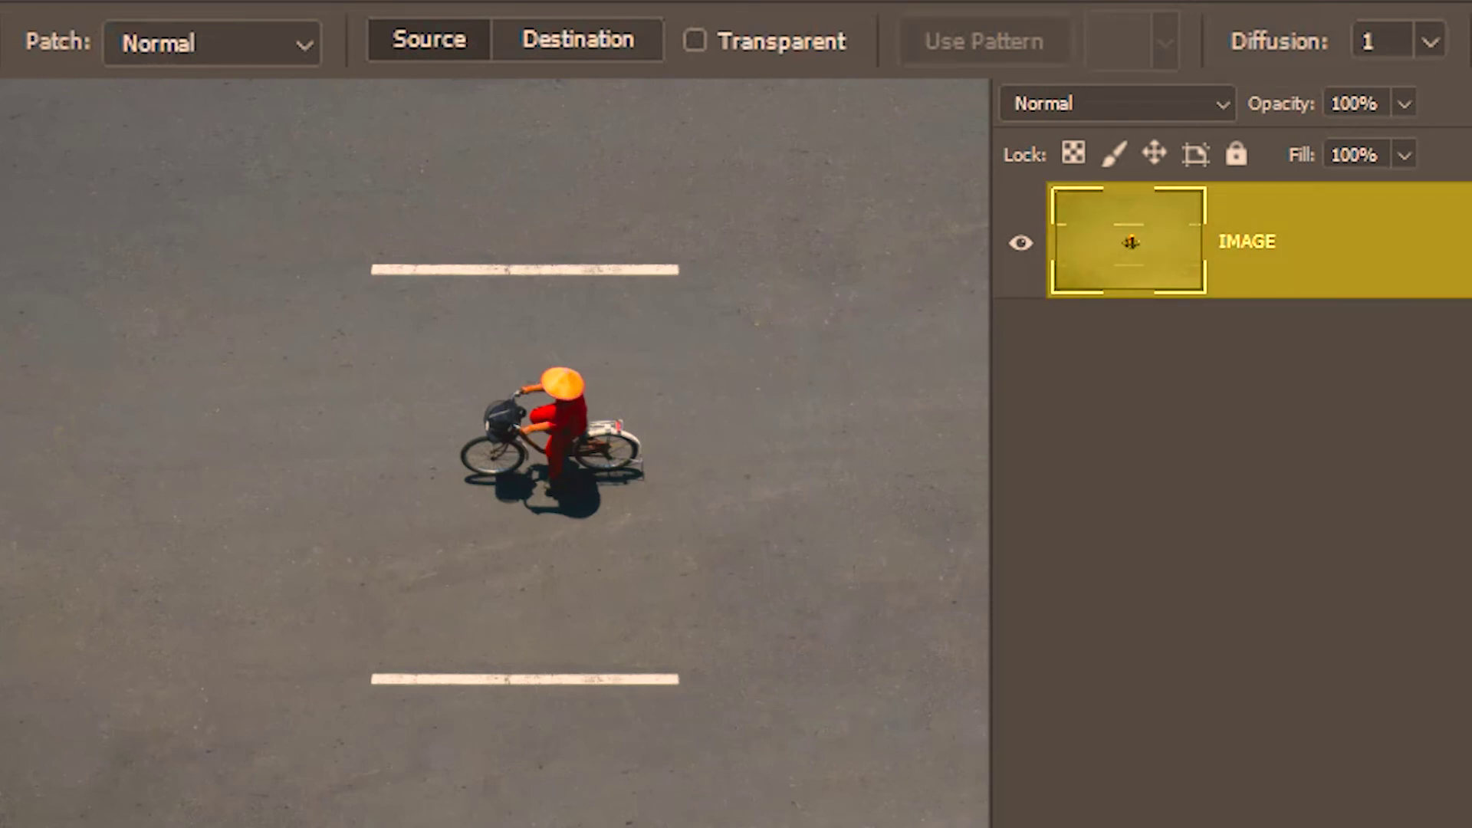
Step: Set the Patch tool to Content-Aware with Sample All Layers enabled
{"action": "left_click", "coordinate": [236, 51]}
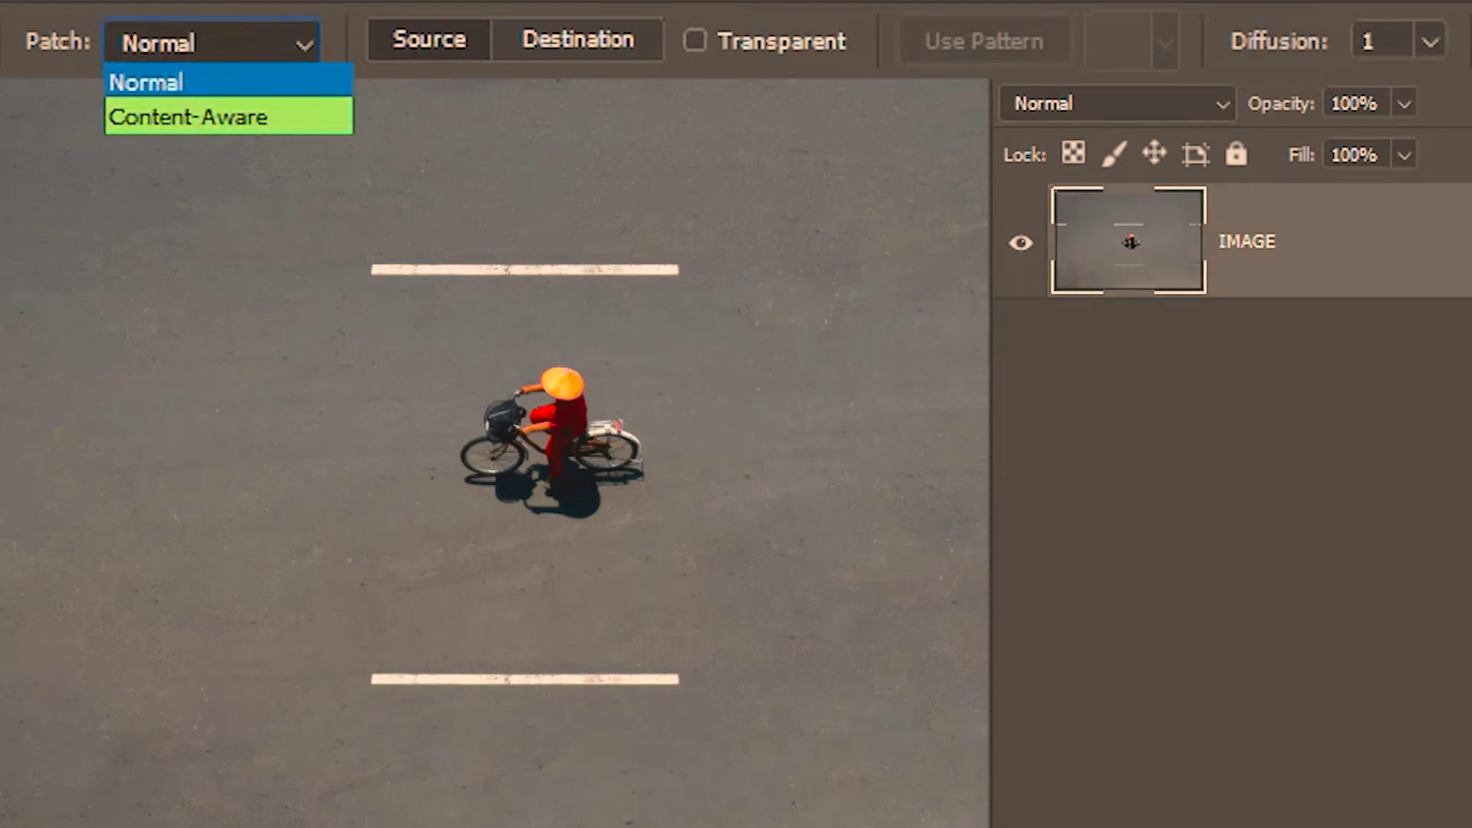
{"action": "left_click", "coordinate": [253, 118]}
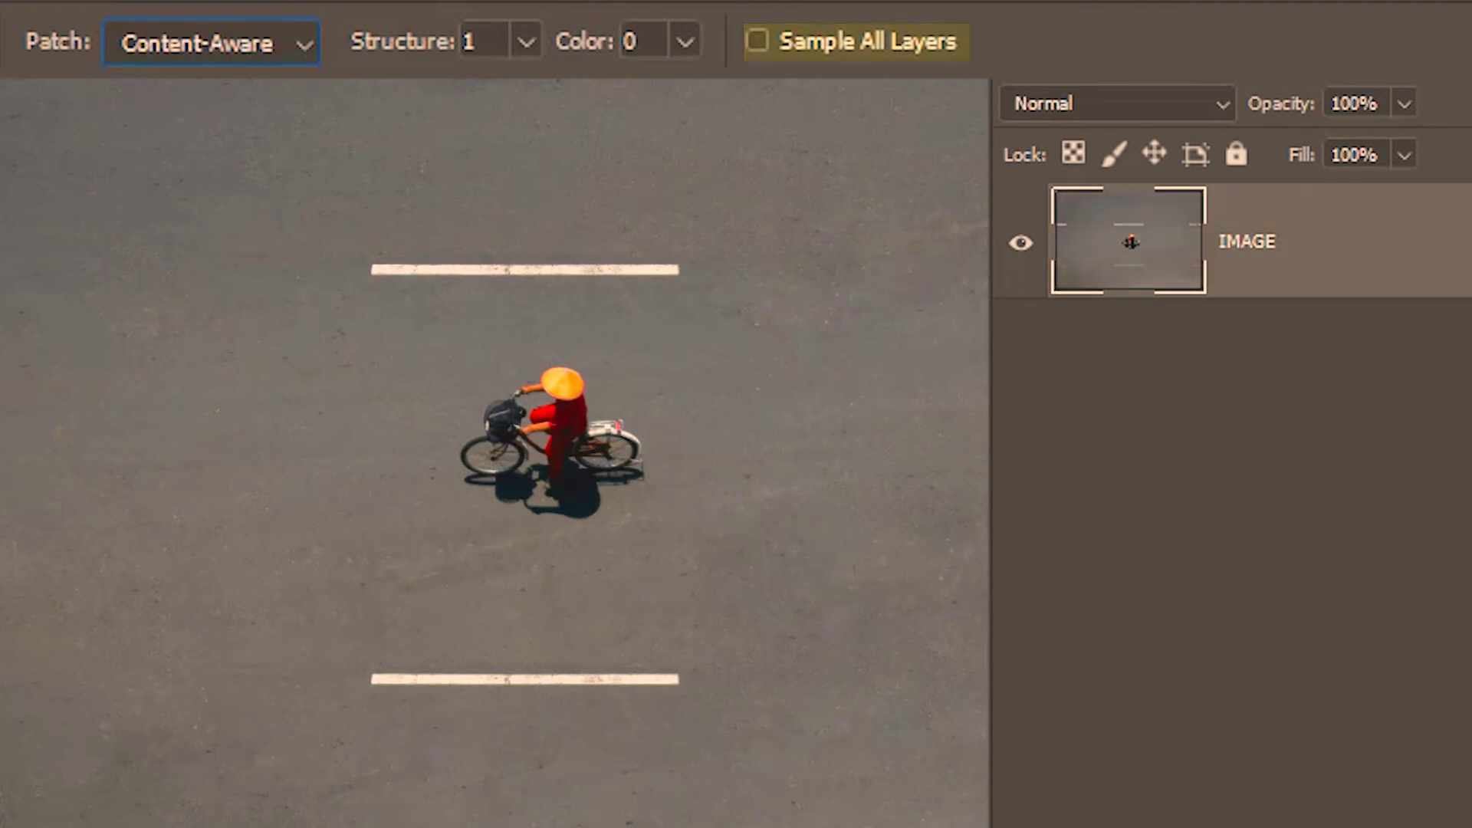
{"action": "left_click", "coordinate": [820, 51]}
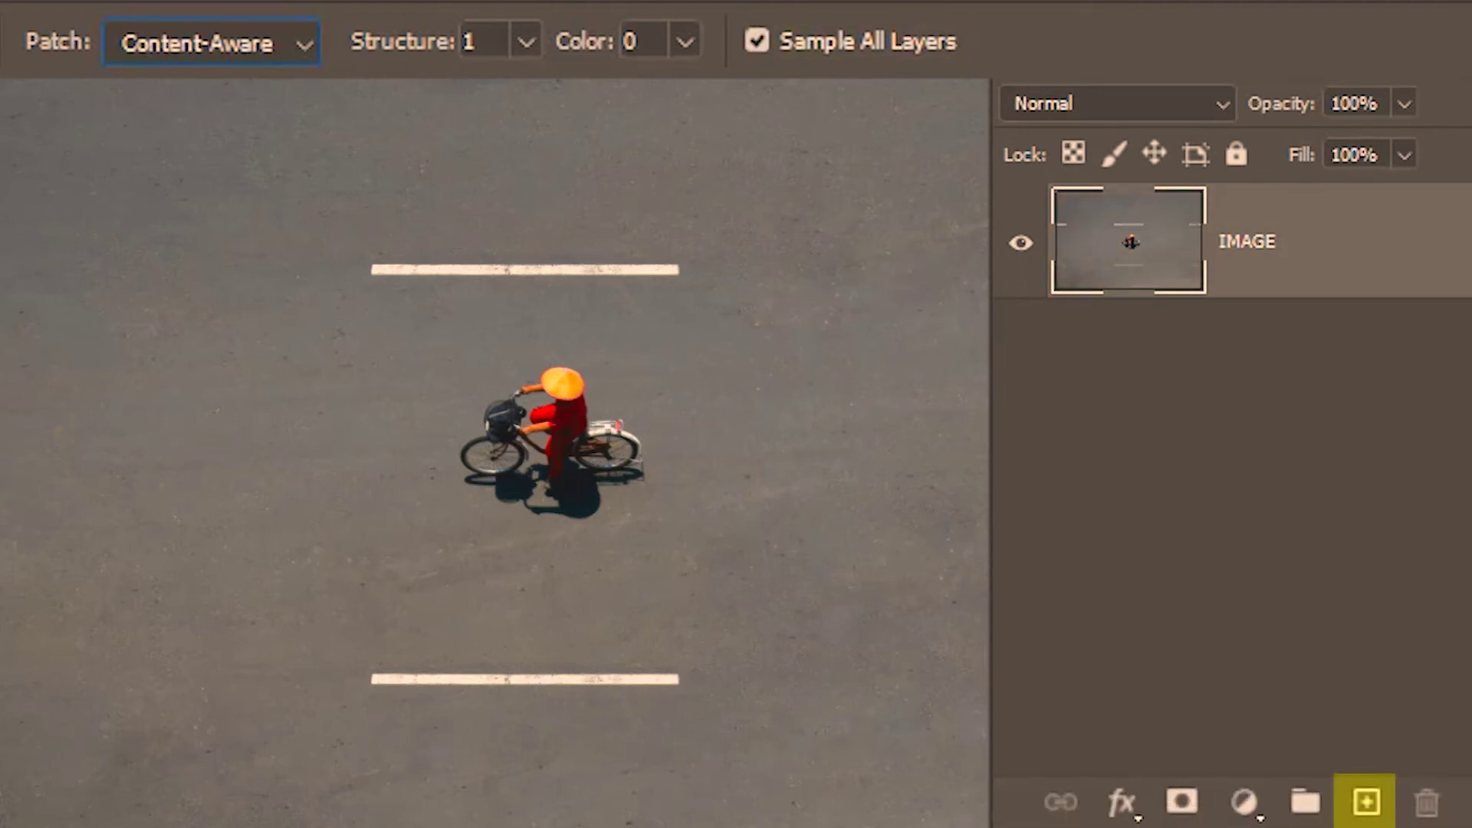
Step: Add a new empty layer above IMAGE named CORRECTION
{"action": "left_click", "coordinate": [1366, 802]}
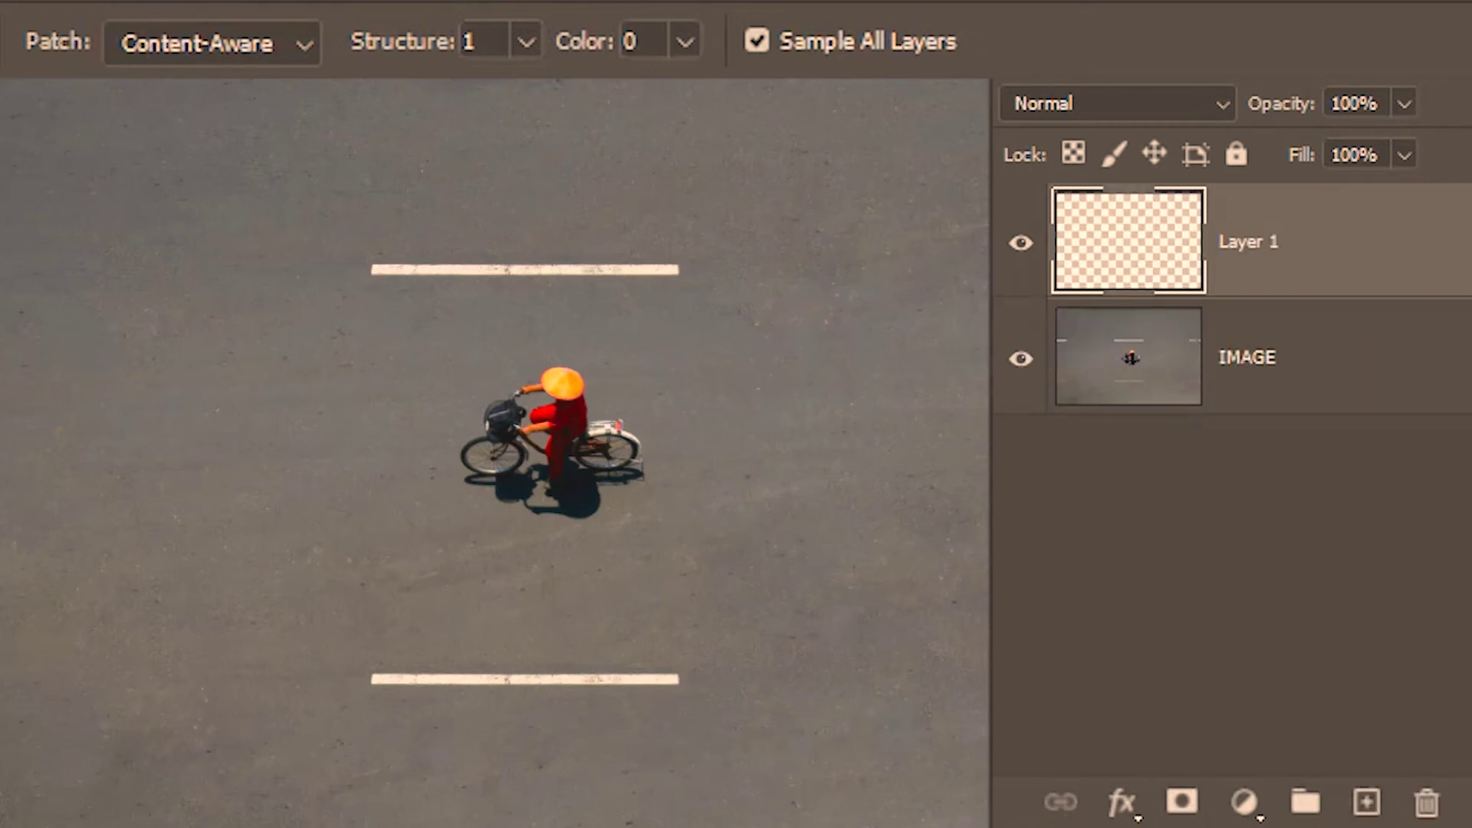
{"action": "double_click", "coordinate": [1256, 253]}
{"action": "type", "text": "CORRECTION"}
{"action": "key", "text": "Return"}
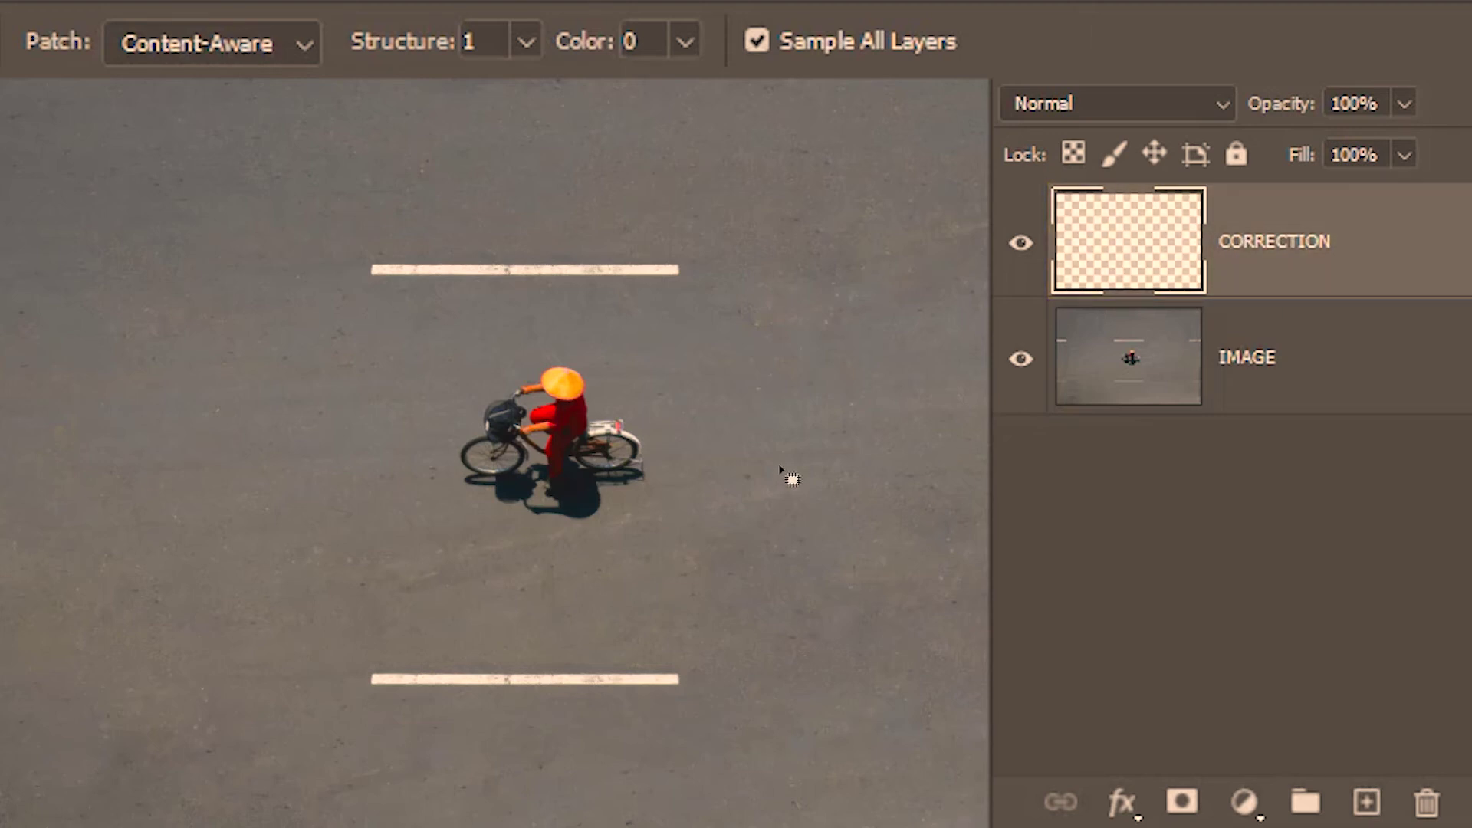
Step: Patch the cyclist and shadow away with road texture from the right, then compare CORRECTION on and off
{"action": "mouse_move", "coordinate": [621, 398]}
{"action": "left_mouse_down"}
{"action": "mouse_move", "coordinate": [542, 352]}
{"action": "mouse_move", "coordinate": [441, 397]}
{"action": "mouse_move", "coordinate": [432, 495]}
{"action": "mouse_move", "coordinate": [488, 530]}
{"action": "mouse_move", "coordinate": [595, 551]}
{"action": "mouse_move", "coordinate": [678, 494]}
{"action": "mouse_move", "coordinate": [638, 407]}
{"action": "left_mouse_up"}
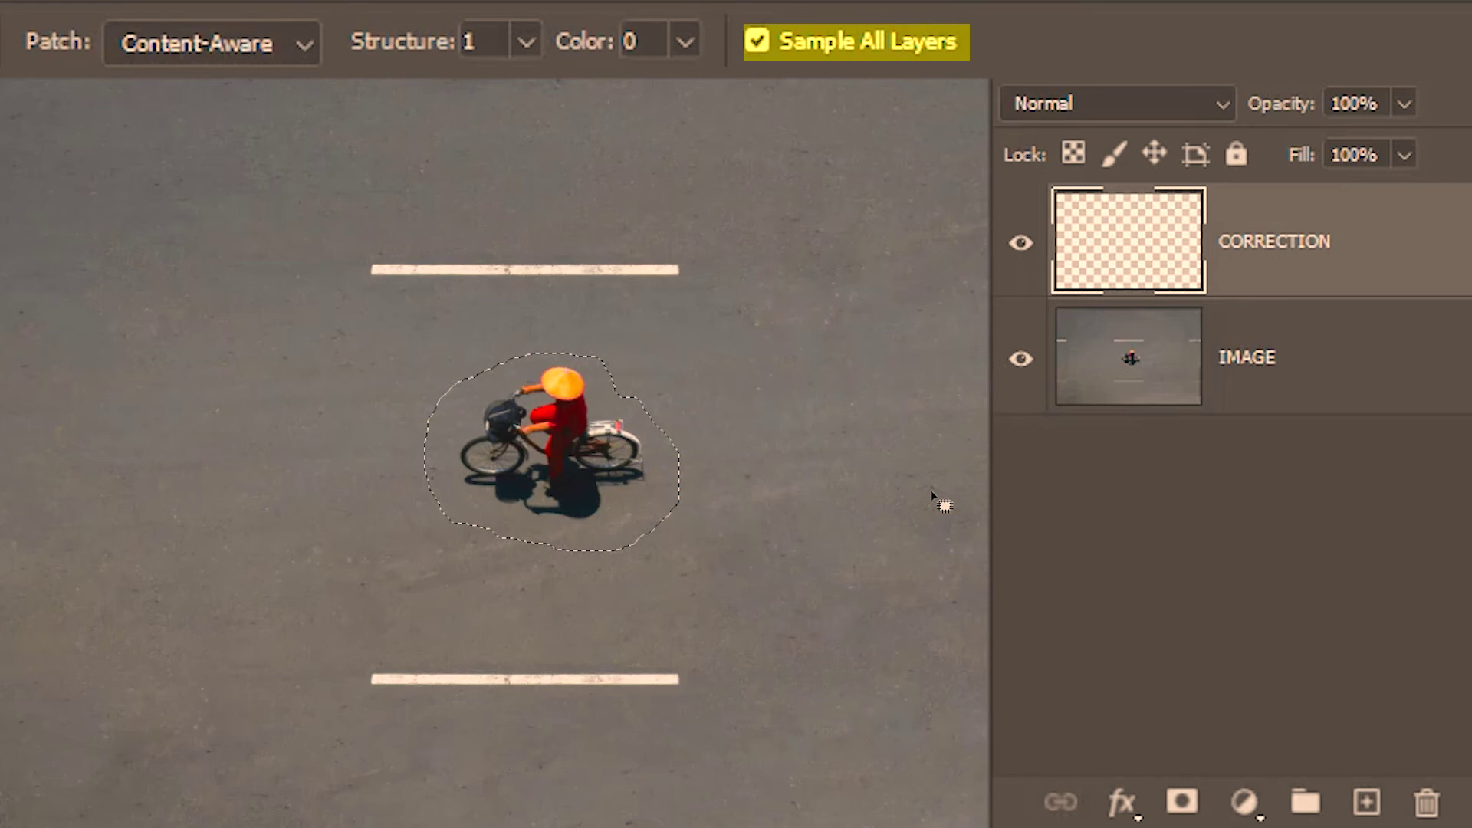
{"action": "left_click_drag", "start_coordinate": [933, 495], "coordinate": [774, 495]}
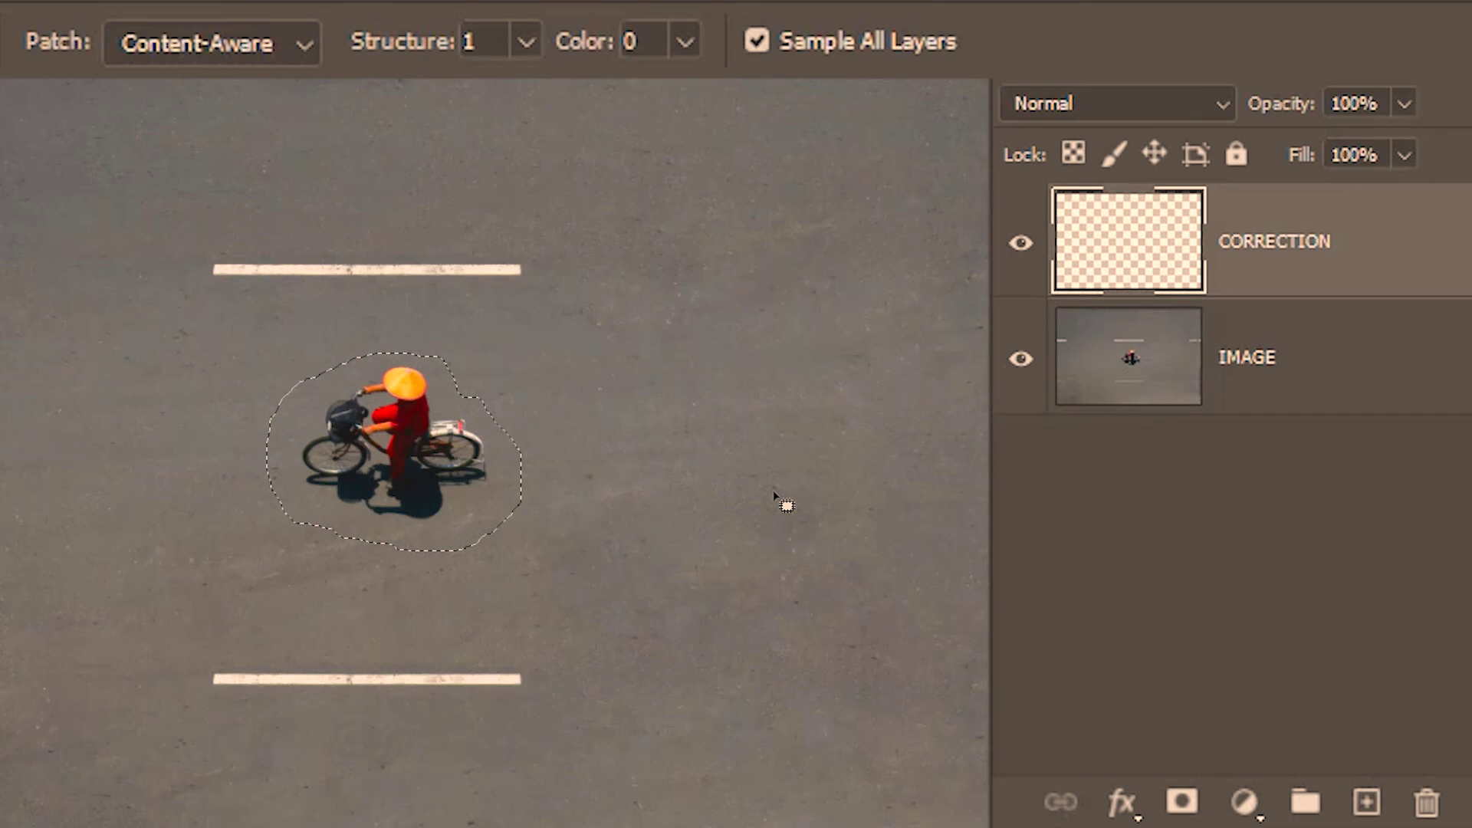
{"action": "left_click_drag", "start_coordinate": [398, 467], "coordinate": [765, 459]}
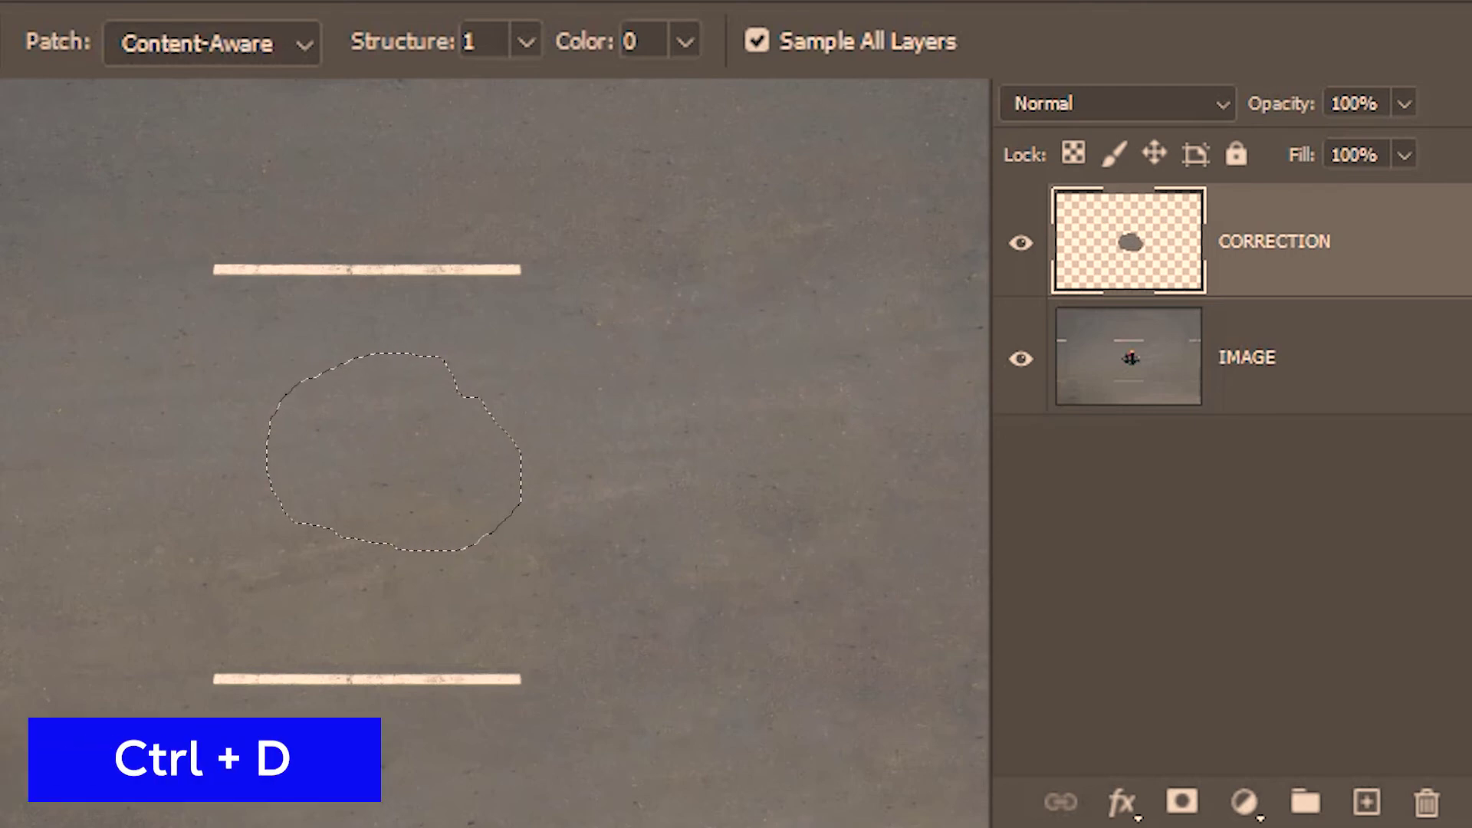
{"action": "key", "text": "ctrl+d"}
{"action": "left_click", "coordinate": [1021, 247]}
{"action": "left_click", "coordinate": [1021, 253]}
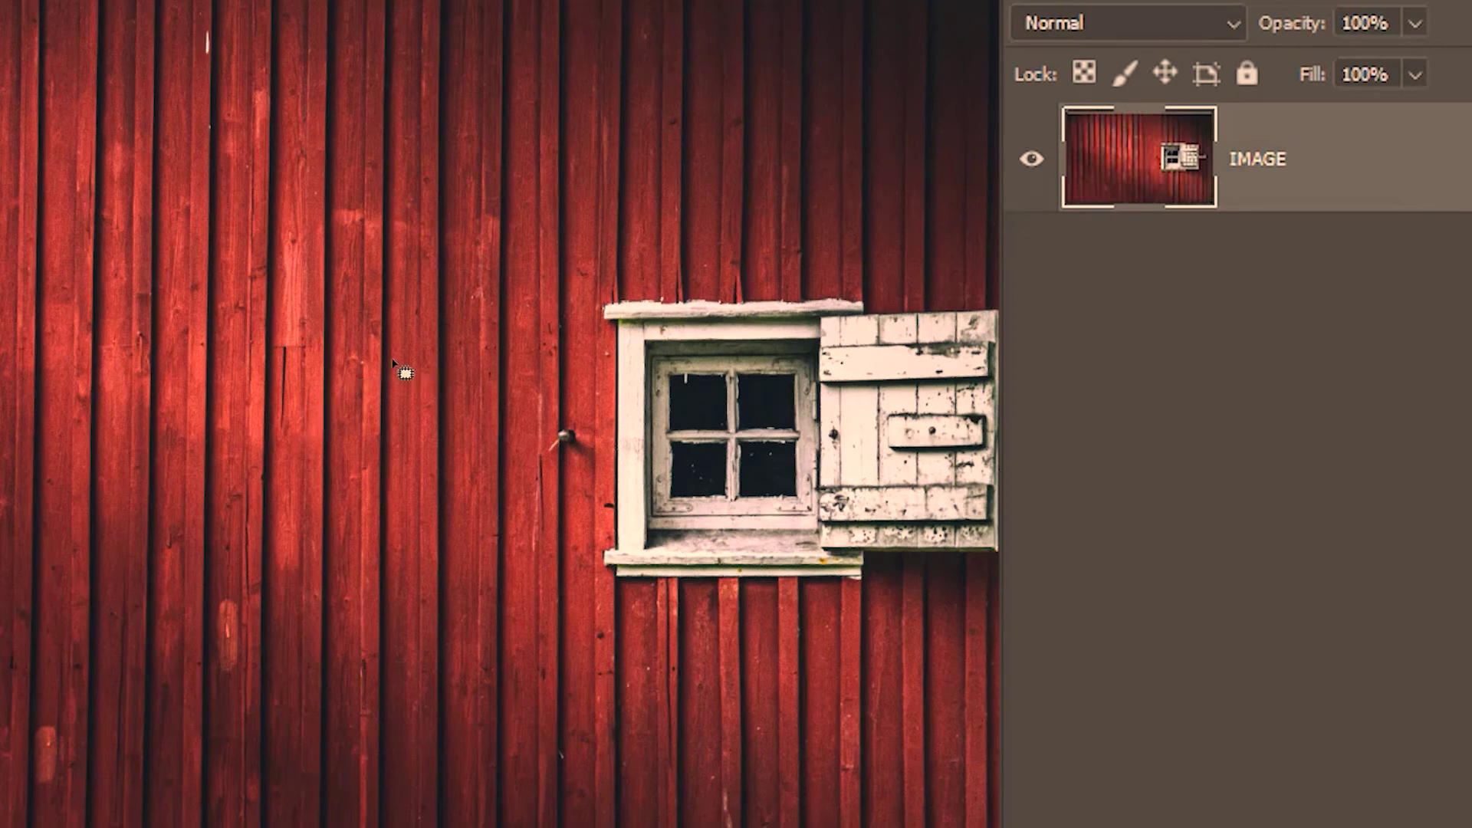
Step: Copy the window onto the wall to its left, try Fade Patch Selection at 78%, 54%, 32%, then apply 100%
{"action": "mouse_move", "coordinate": [301, 353]}
{"action": "left_mouse_down"}
{"action": "mouse_move", "coordinate": [52, 384]}
{"action": "mouse_move", "coordinate": [190, 565]}
{"action": "mouse_move", "coordinate": [382, 554]}
{"action": "mouse_move", "coordinate": [337, 343]}
{"action": "left_mouse_up"}
{"action": "left_click_drag", "start_coordinate": [189, 431], "coordinate": [682, 439]}
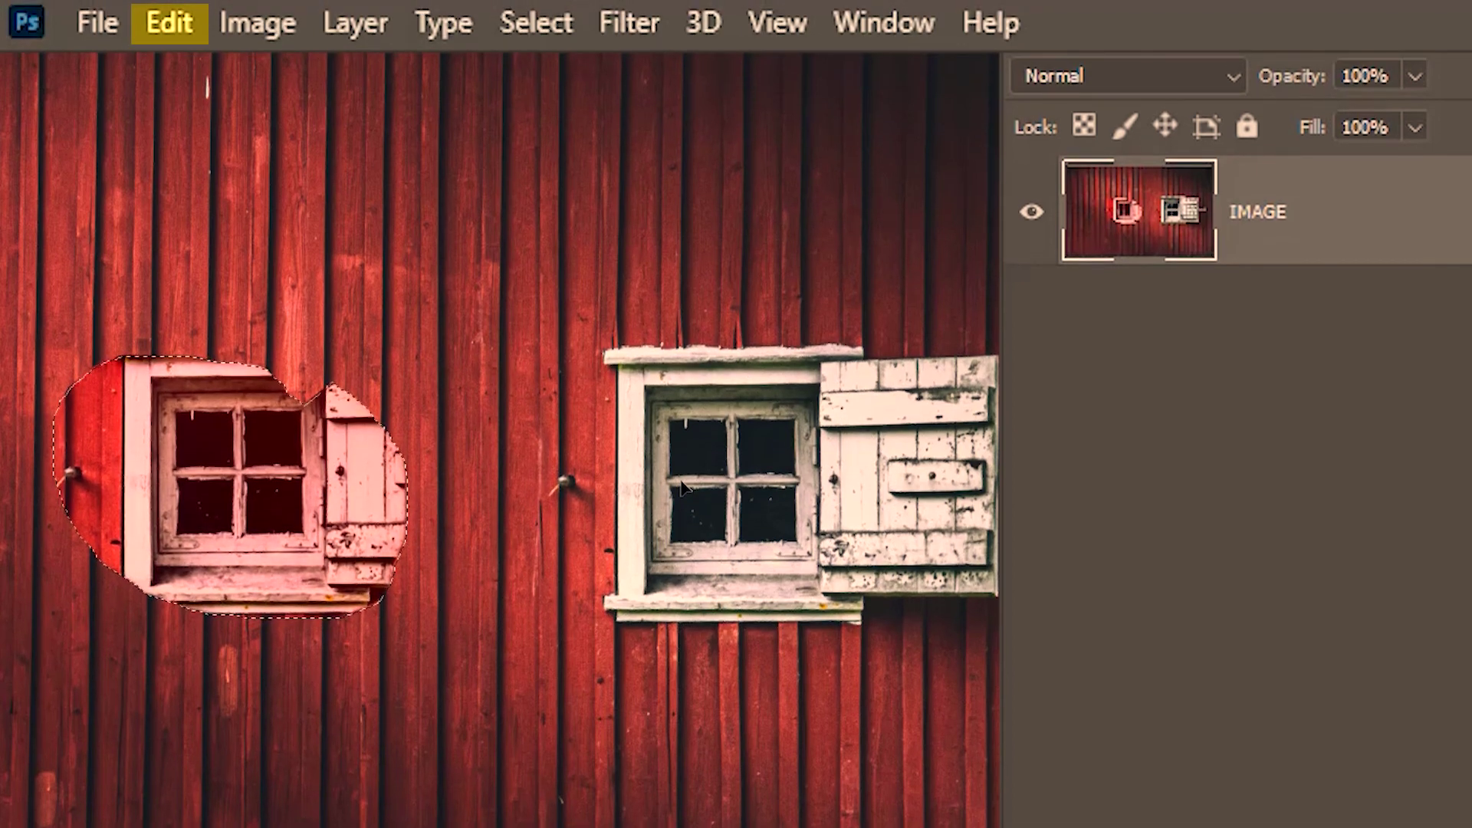
{"action": "left_click", "coordinate": [143, 23]}
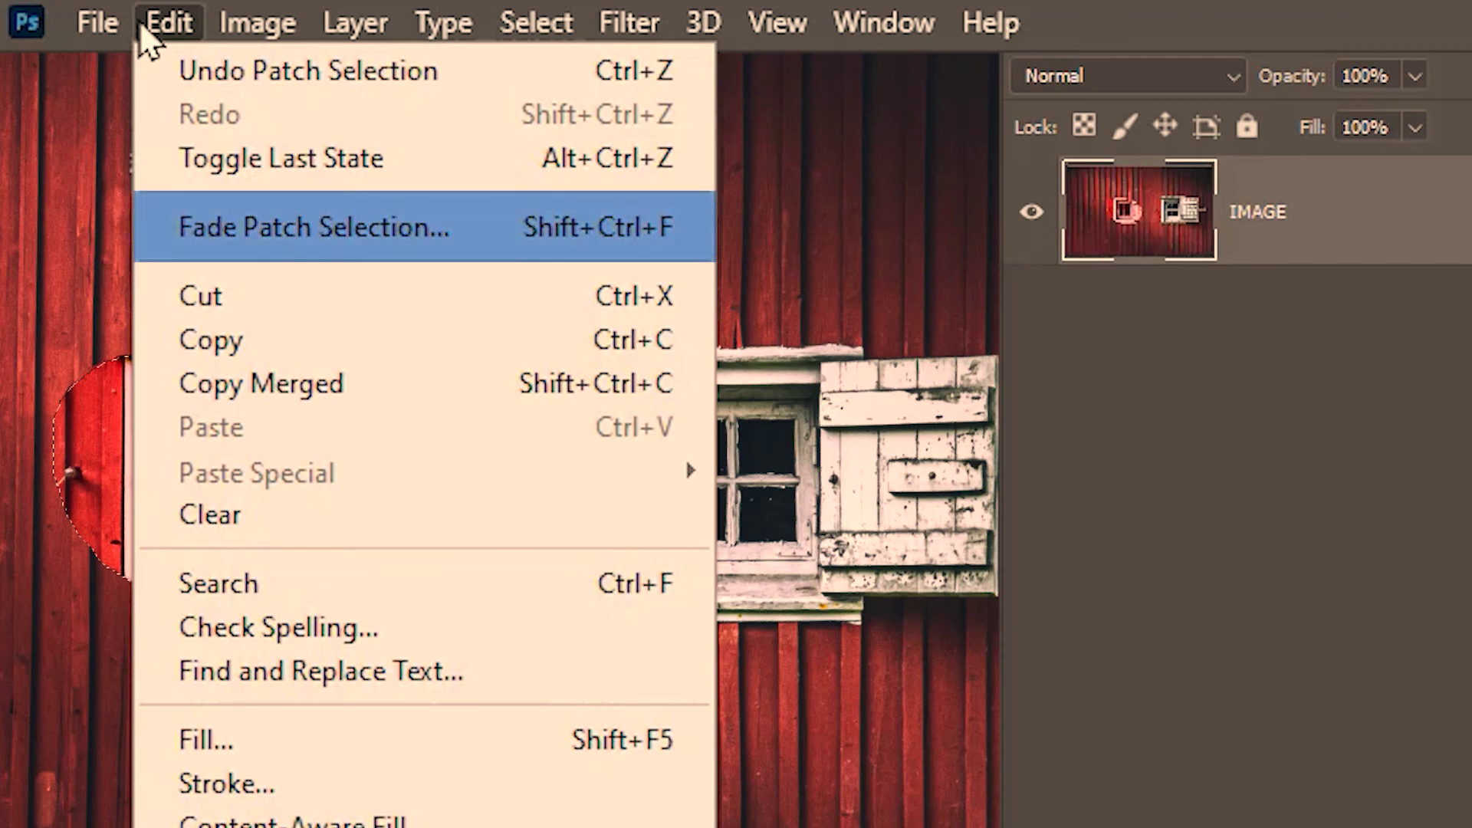
{"action": "left_click", "coordinate": [246, 237]}
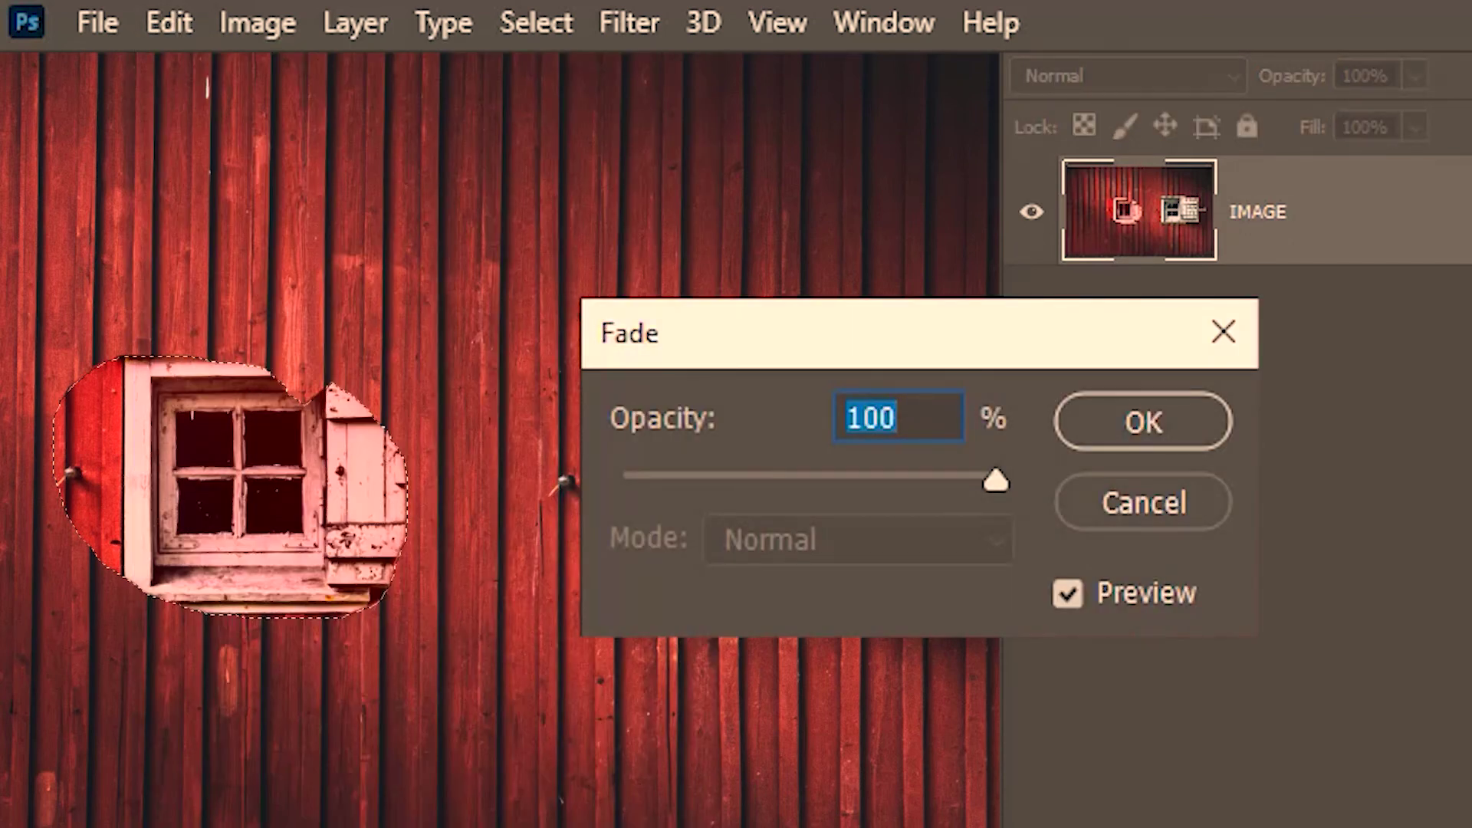
{"action": "left_click", "coordinate": [911, 480]}
{"action": "left_click", "coordinate": [823, 490]}
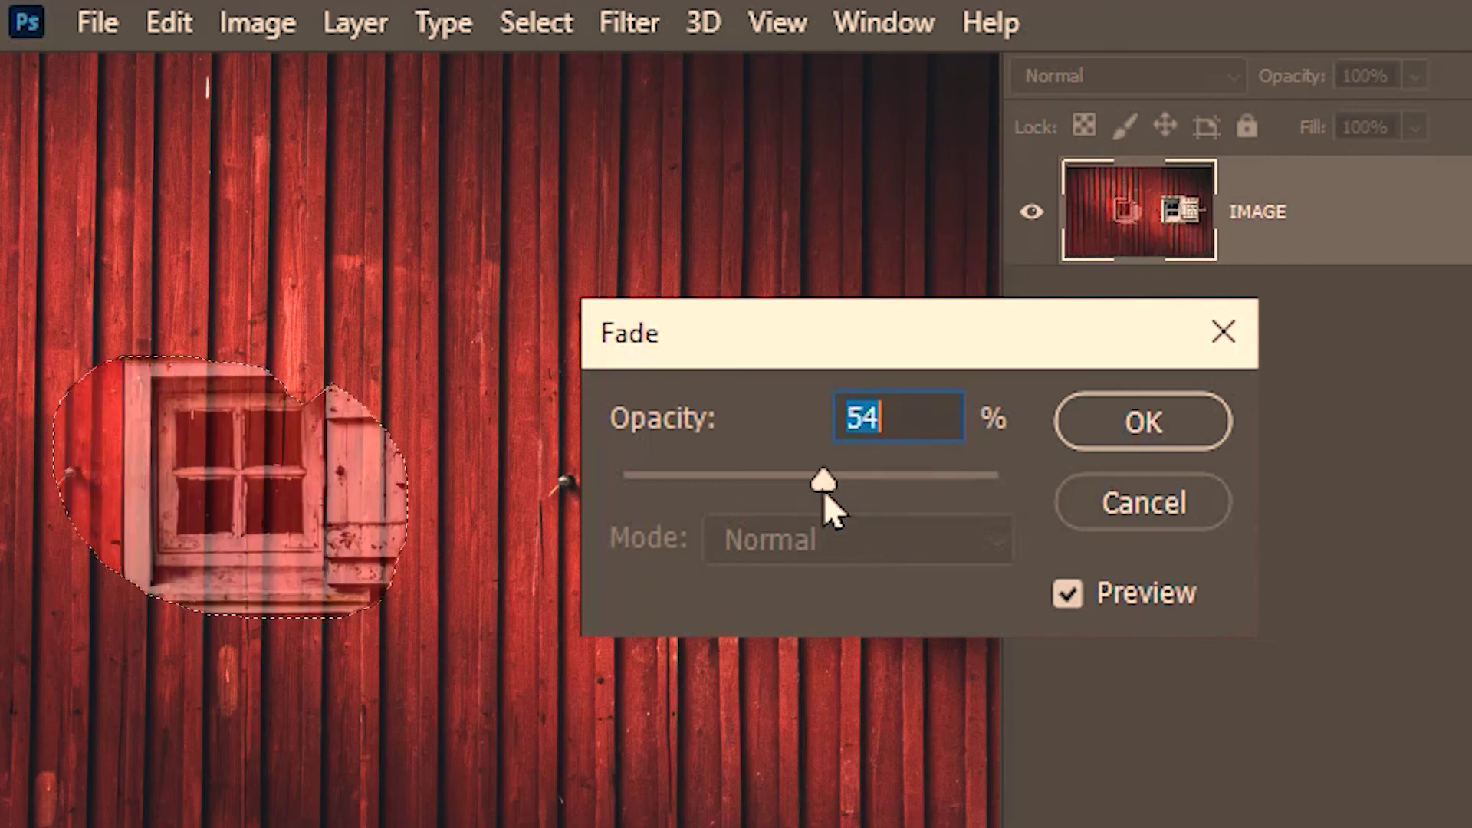
{"action": "left_click", "coordinate": [741, 490]}
{"action": "left_click_drag", "start_coordinate": [921, 490], "coordinate": [1057, 492]}
{"action": "left_click", "coordinate": [1166, 415]}
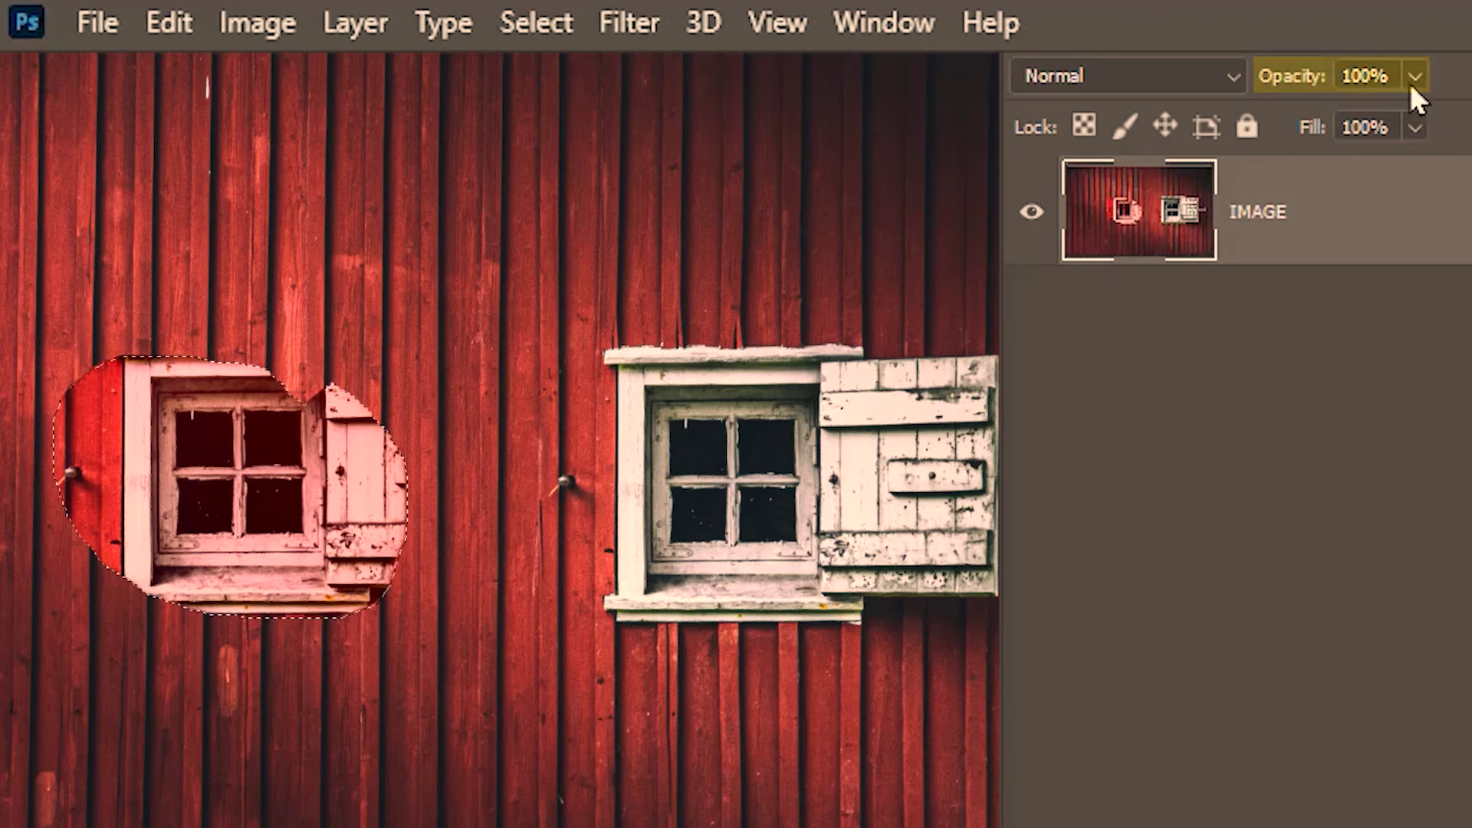
Step: Lower the barn layer's opacity through 64% and 40% down to 18%
{"action": "left_click", "coordinate": [1412, 84]}
{"action": "left_click", "coordinate": [1353, 116]}
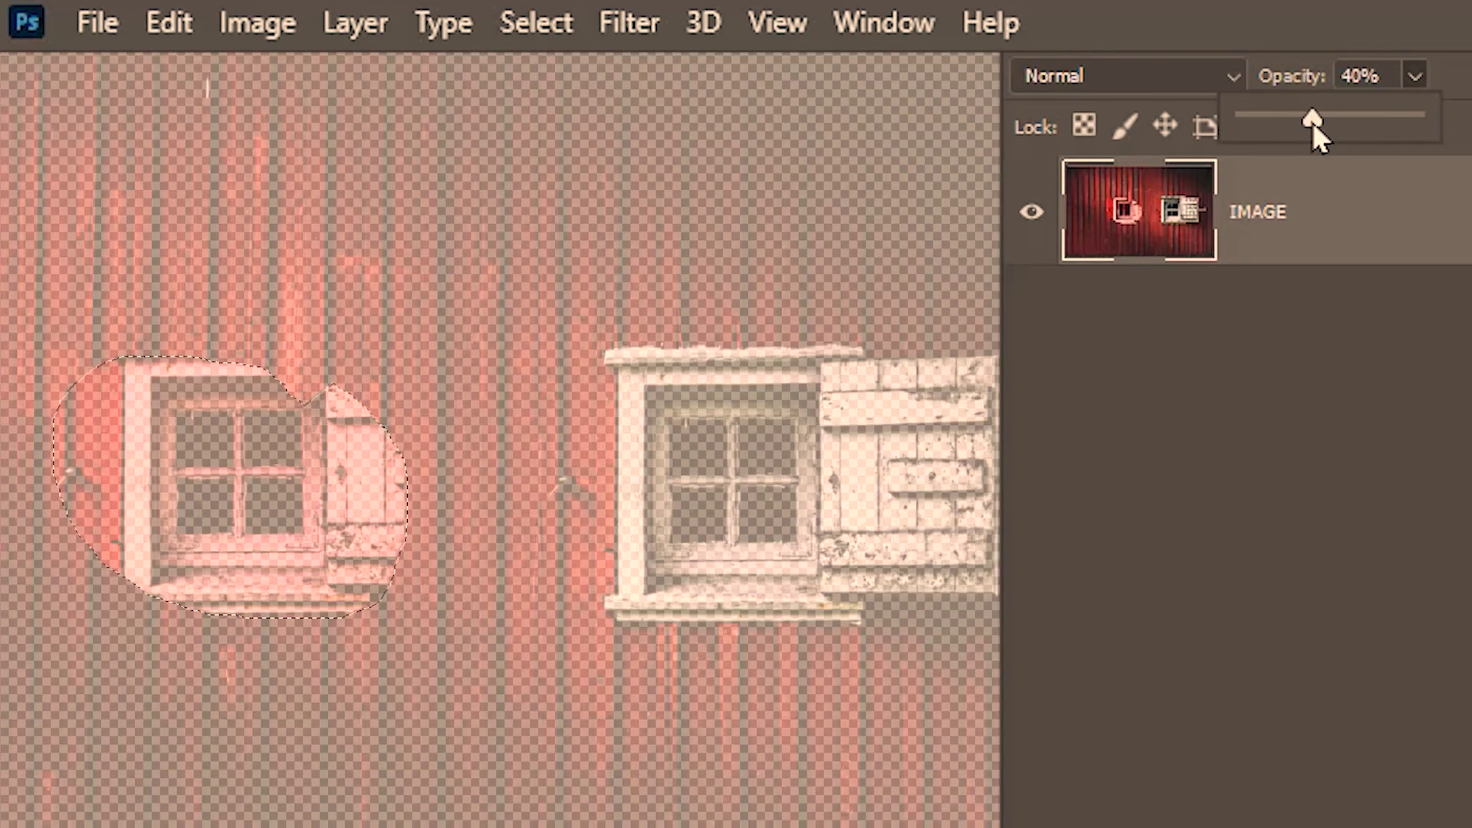
{"action": "left_click", "coordinate": [1312, 123]}
{"action": "left_click", "coordinate": [1276, 122]}
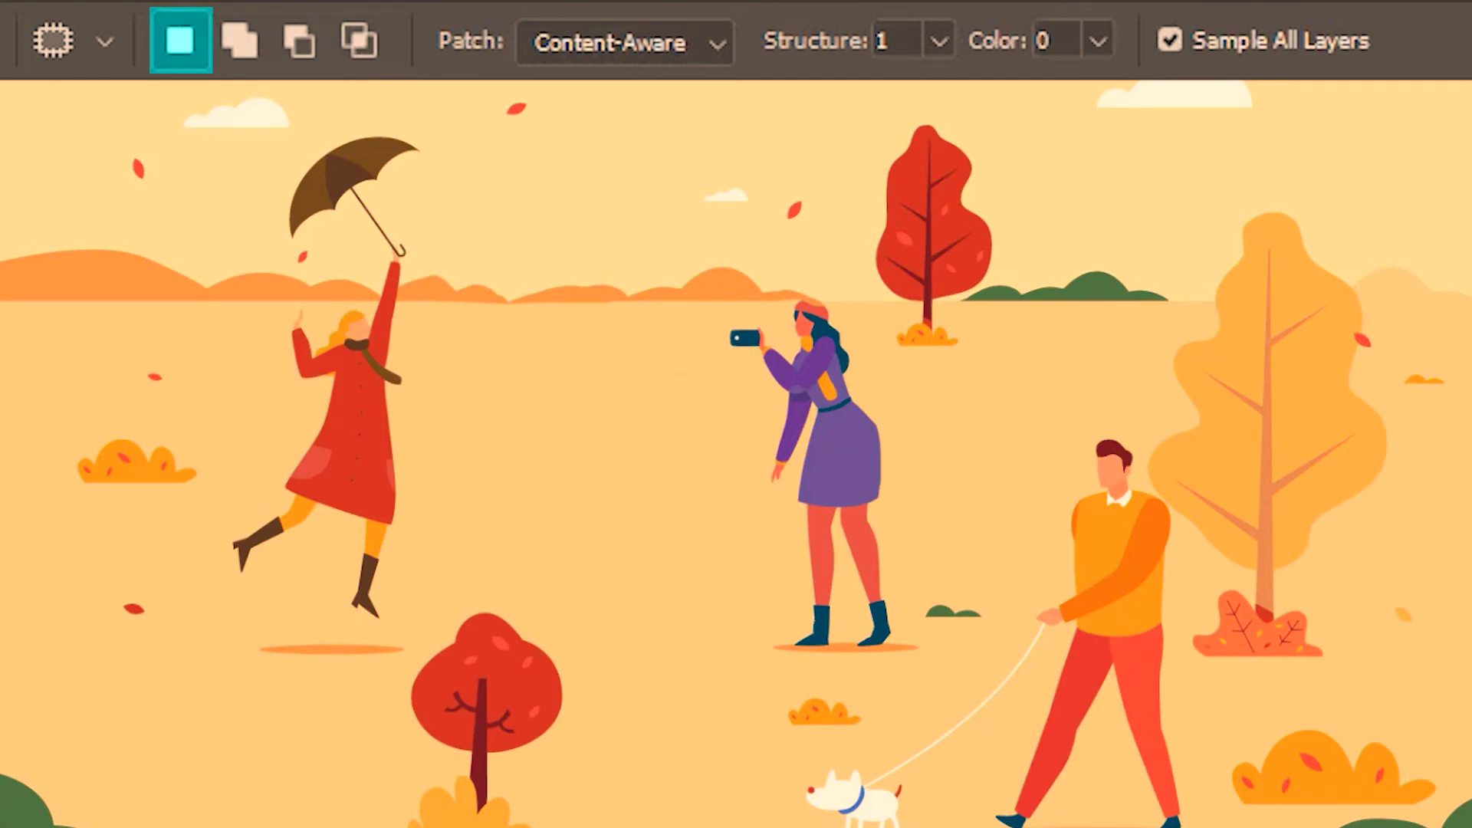
Step: Outline the flying woman's umbrella, then add the woman in red to the selection
{"action": "left_click", "coordinate": [164, 39]}
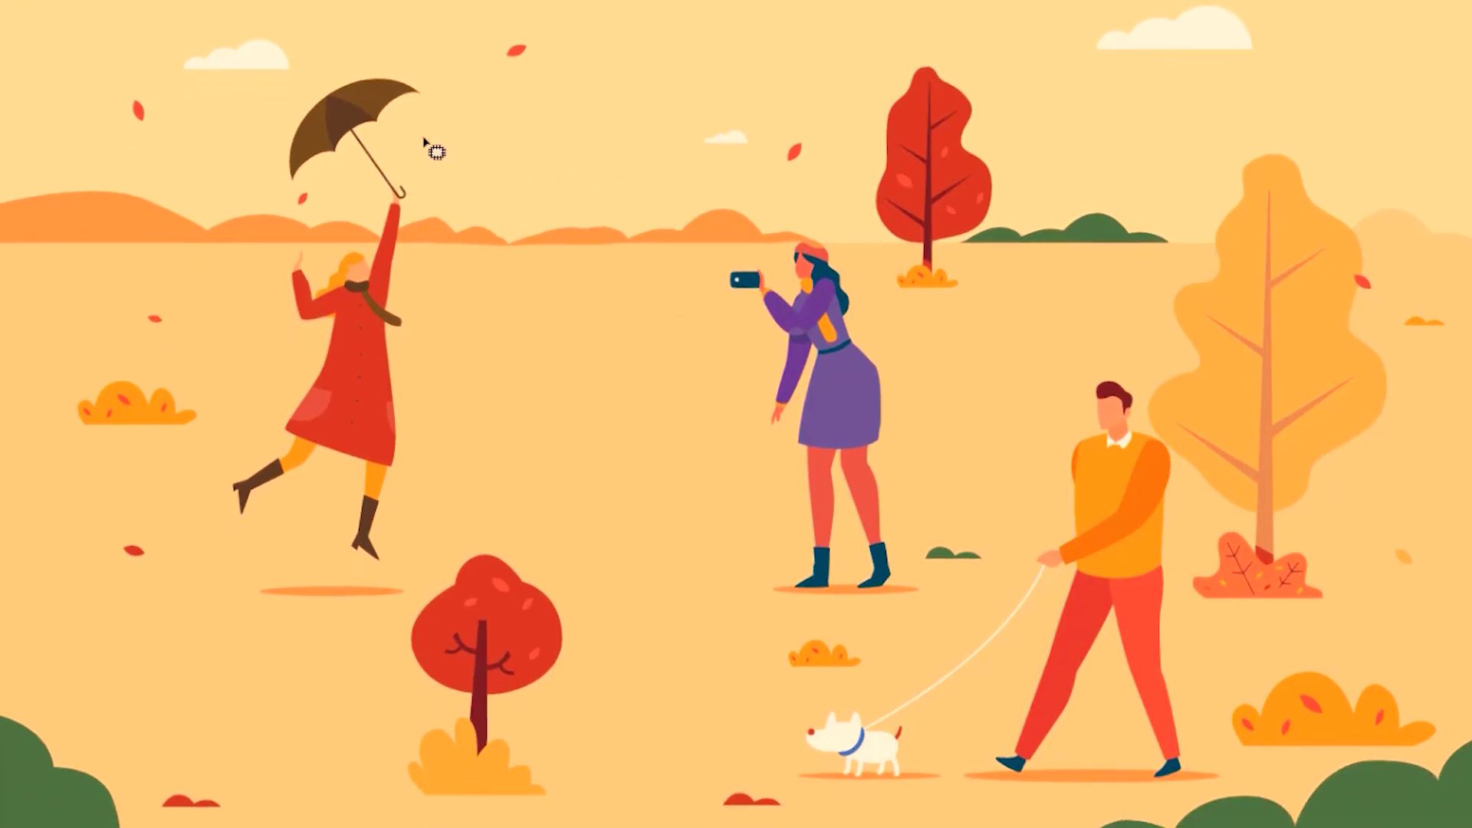
{"action": "mouse_move", "coordinate": [416, 120]}
{"action": "left_mouse_down"}
{"action": "mouse_move", "coordinate": [449, 75]}
{"action": "mouse_move", "coordinate": [311, 44]}
{"action": "mouse_move", "coordinate": [246, 155]}
{"action": "mouse_move", "coordinate": [393, 219]}
{"action": "mouse_move", "coordinate": [444, 157]}
{"action": "left_mouse_up"}
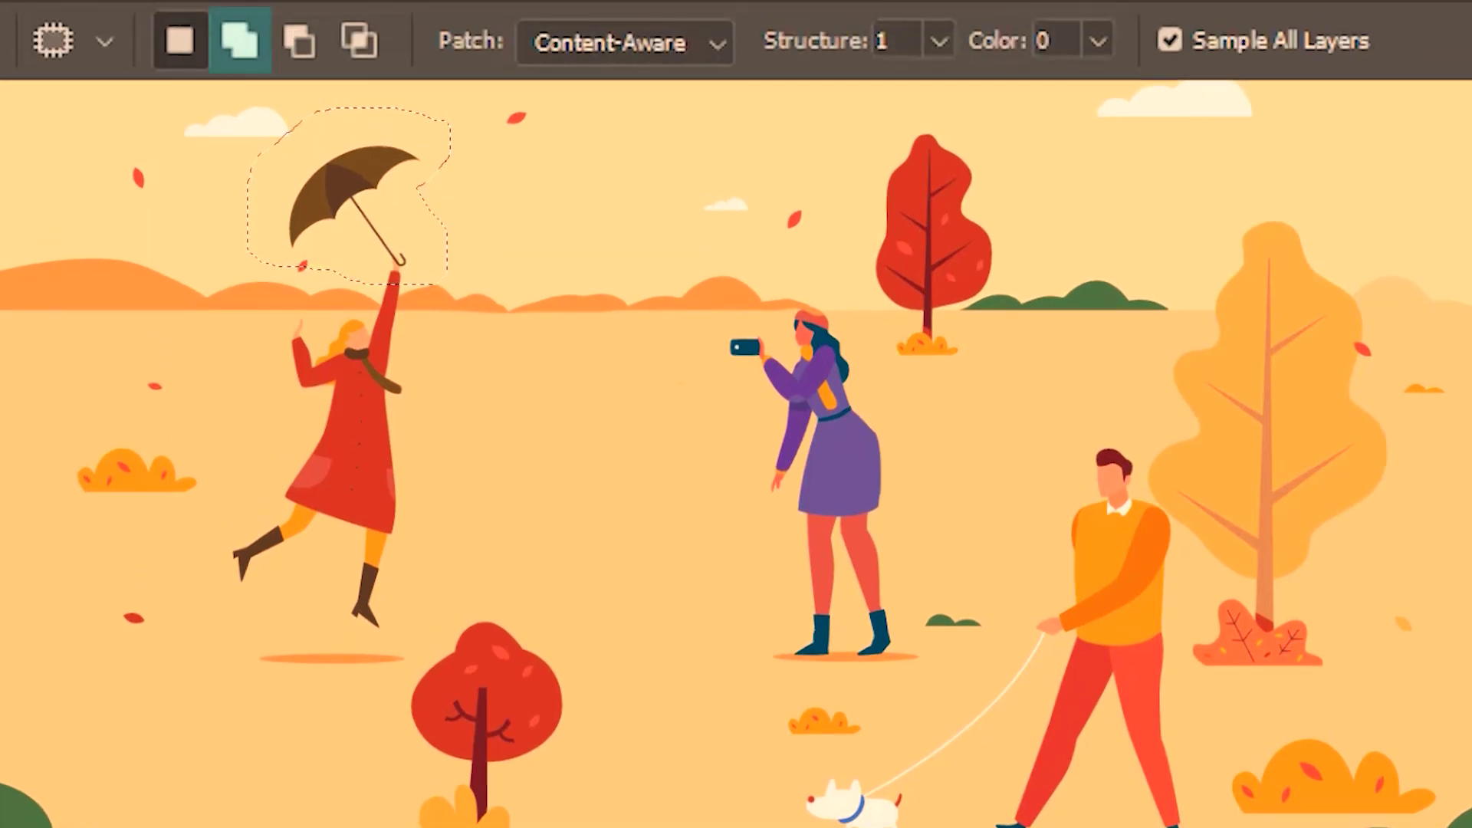
{"action": "key", "text": "shift"}
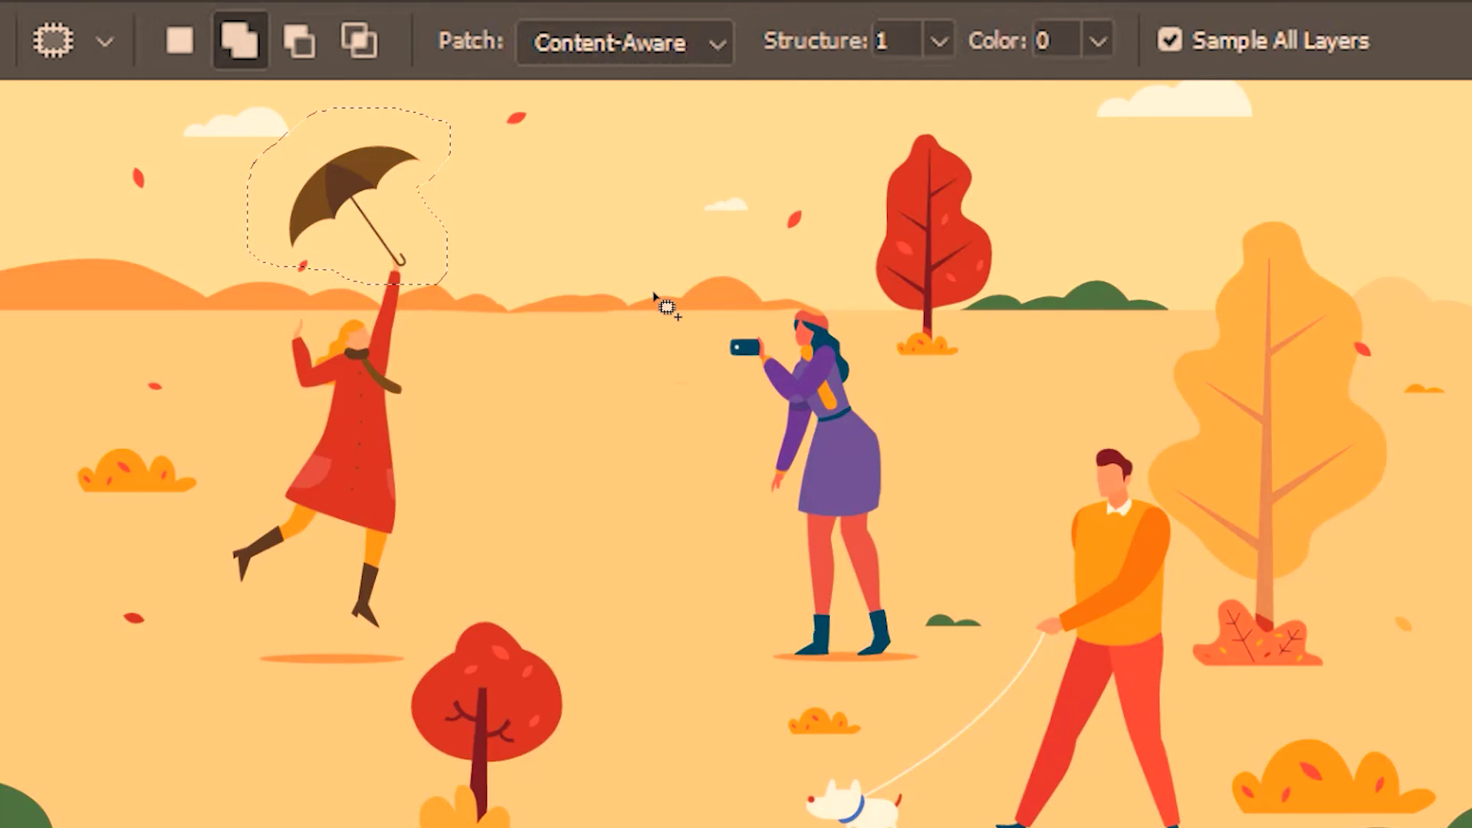
{"action": "mouse_move", "coordinate": [268, 293]}
{"action": "left_mouse_down"}
{"action": "mouse_move", "coordinate": [217, 393]}
{"action": "mouse_move", "coordinate": [226, 491]}
{"action": "mouse_move", "coordinate": [205, 599]}
{"action": "mouse_move", "coordinate": [280, 661]}
{"action": "mouse_move", "coordinate": [471, 628]}
{"action": "mouse_move", "coordinate": [493, 454]}
{"action": "mouse_move", "coordinate": [431, 285]}
{"action": "mouse_move", "coordinate": [365, 262]}
{"action": "mouse_move", "coordinate": [270, 307]}
{"action": "left_mouse_up"}
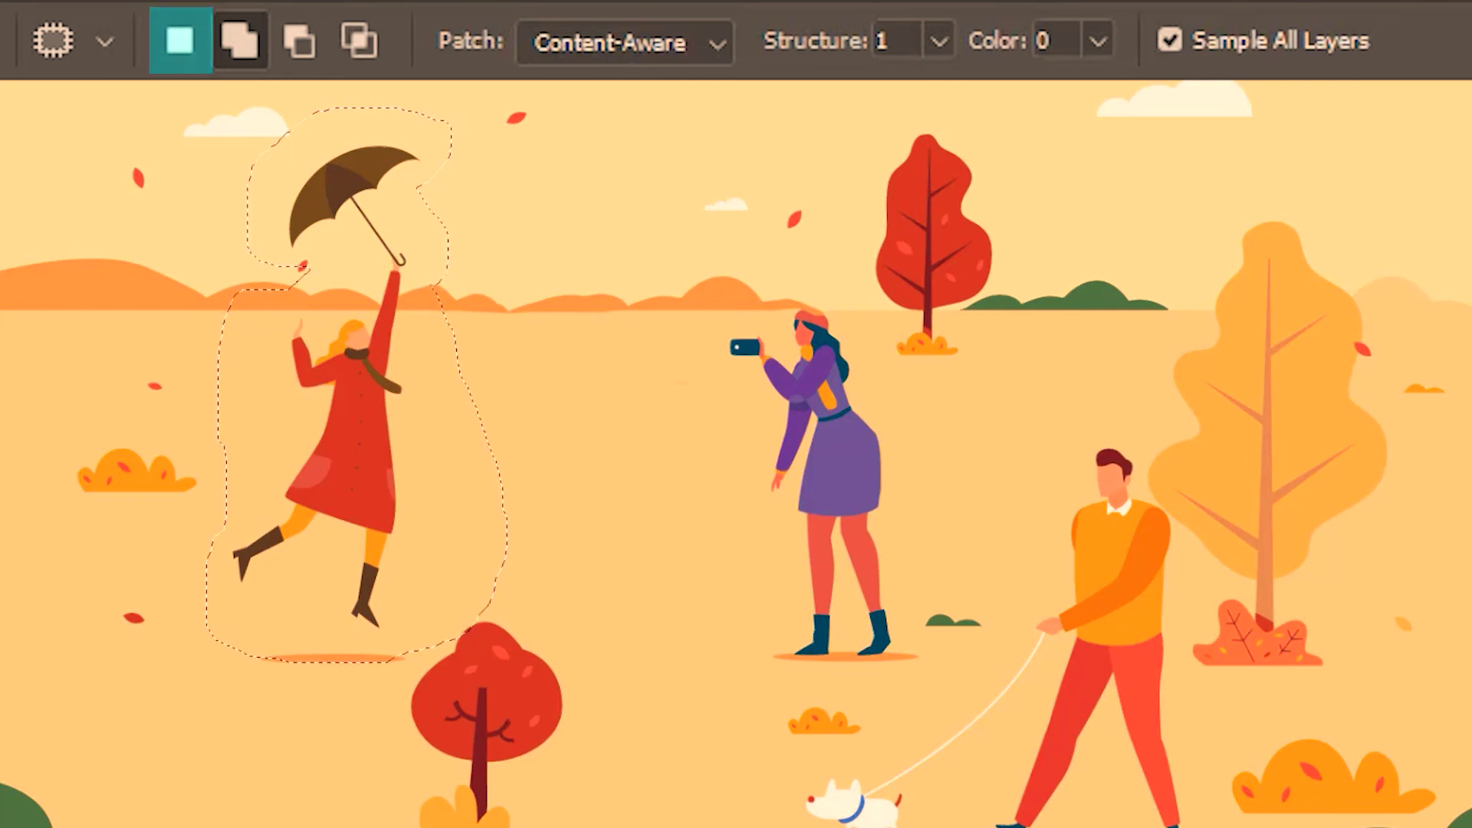
Step: Add the small red tree to the selection, then subtract the red tree again
{"action": "left_click", "coordinate": [181, 46]}
{"action": "key", "text": "shift"}
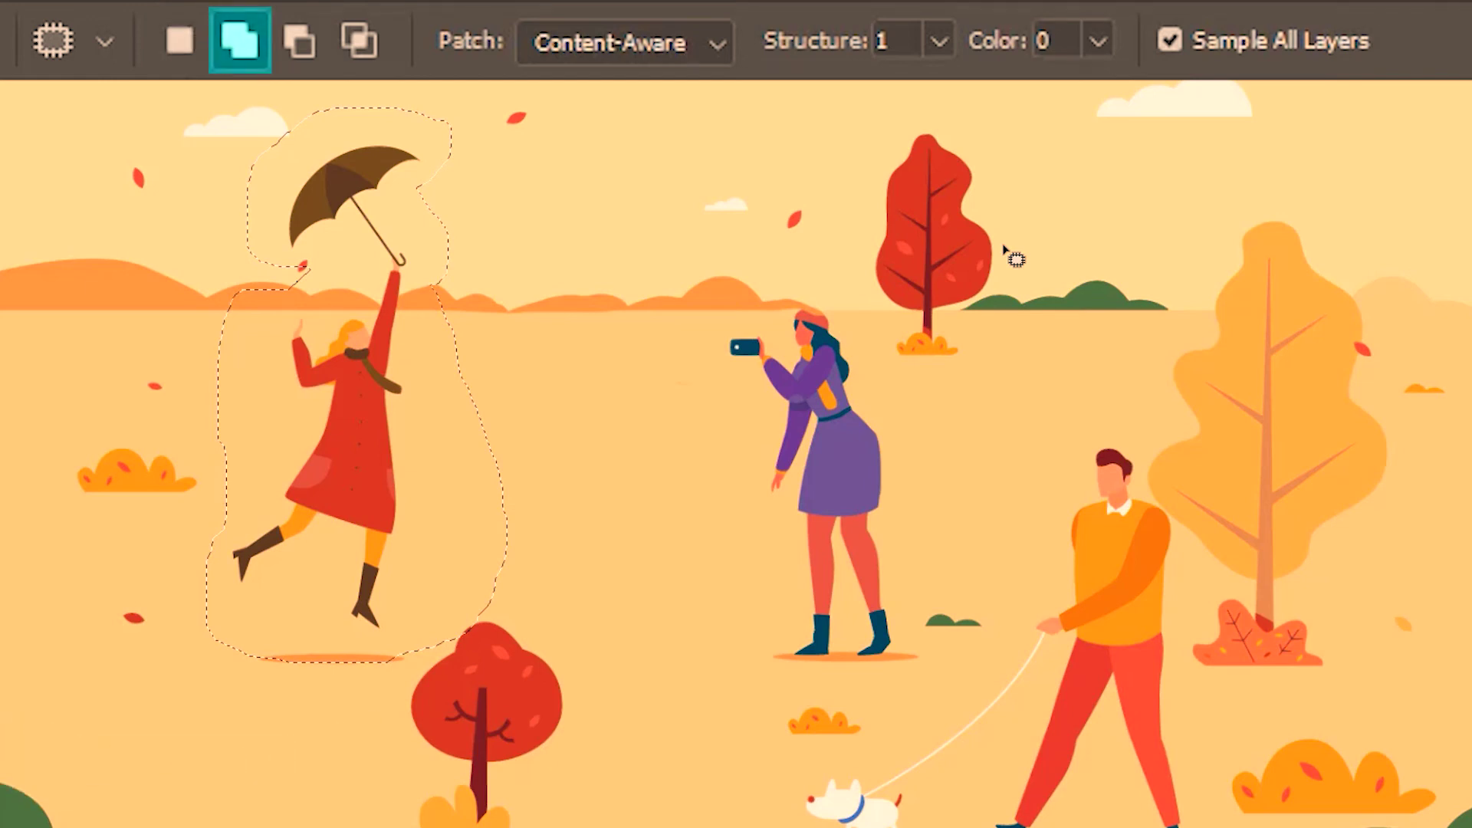
{"action": "mouse_move", "coordinate": [552, 601]}
{"action": "left_mouse_down"}
{"action": "mouse_move", "coordinate": [606, 824]}
{"action": "mouse_move", "coordinate": [526, 614]}
{"action": "mouse_move", "coordinate": [495, 607]}
{"action": "left_mouse_up"}
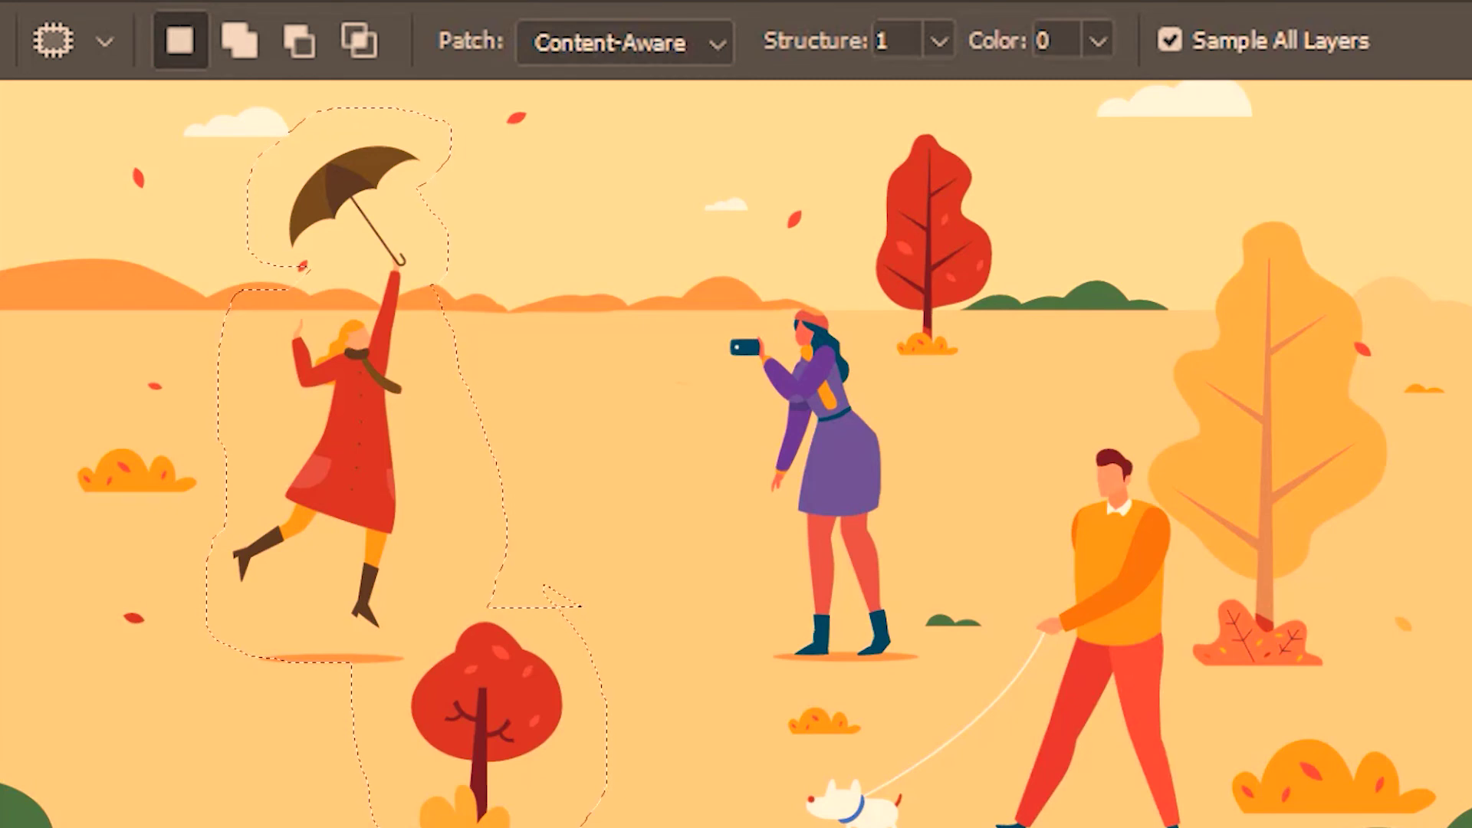
{"action": "key", "text": "alt"}
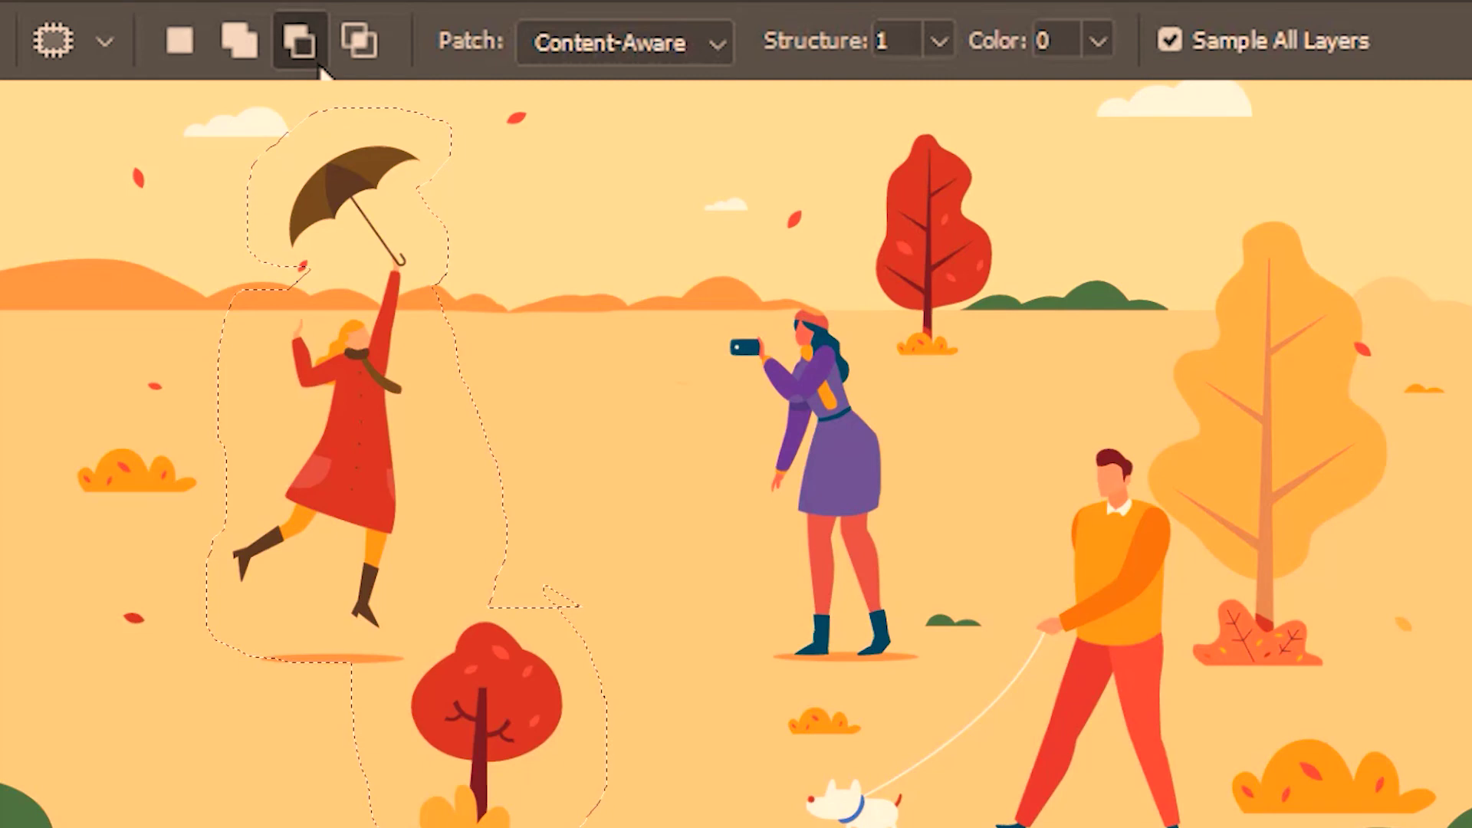
{"action": "mouse_move", "coordinate": [635, 519]}
{"action": "left_mouse_down"}
{"action": "mouse_move", "coordinate": [677, 598]}
{"action": "mouse_move", "coordinate": [685, 727]}
{"action": "mouse_move", "coordinate": [599, 798]}
{"action": "mouse_move", "coordinate": [283, 697]}
{"action": "mouse_move", "coordinate": [349, 511]}
{"action": "mouse_move", "coordinate": [551, 482]}
{"action": "mouse_move", "coordinate": [635, 527]}
{"action": "left_mouse_up"}
{"action": "mouse_move", "coordinate": [240, 1]}
{"action": "left_mouse_down"}
{"action": "mouse_move", "coordinate": [202, 175]}
{"action": "mouse_move", "coordinate": [488, 252]}
{"action": "mouse_move", "coordinate": [556, 11]}
{"action": "mouse_move", "coordinate": [239, 2]}
{"action": "left_mouse_up"}
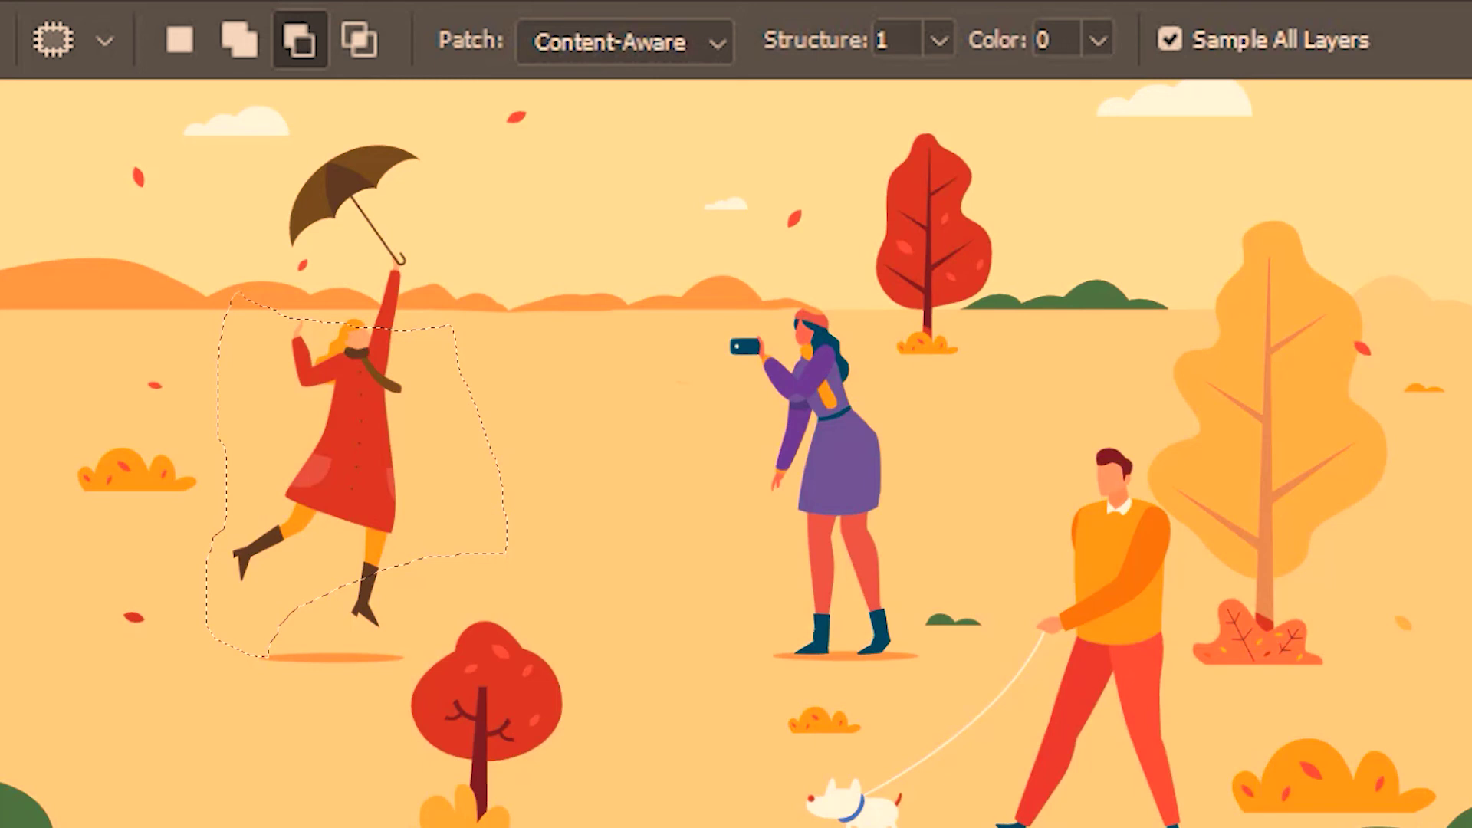
Step: Trim the left edge and bottom-left corner off the woman-in-red selection
{"action": "left_click", "coordinate": [180, 42]}
{"action": "key", "text": "alt"}
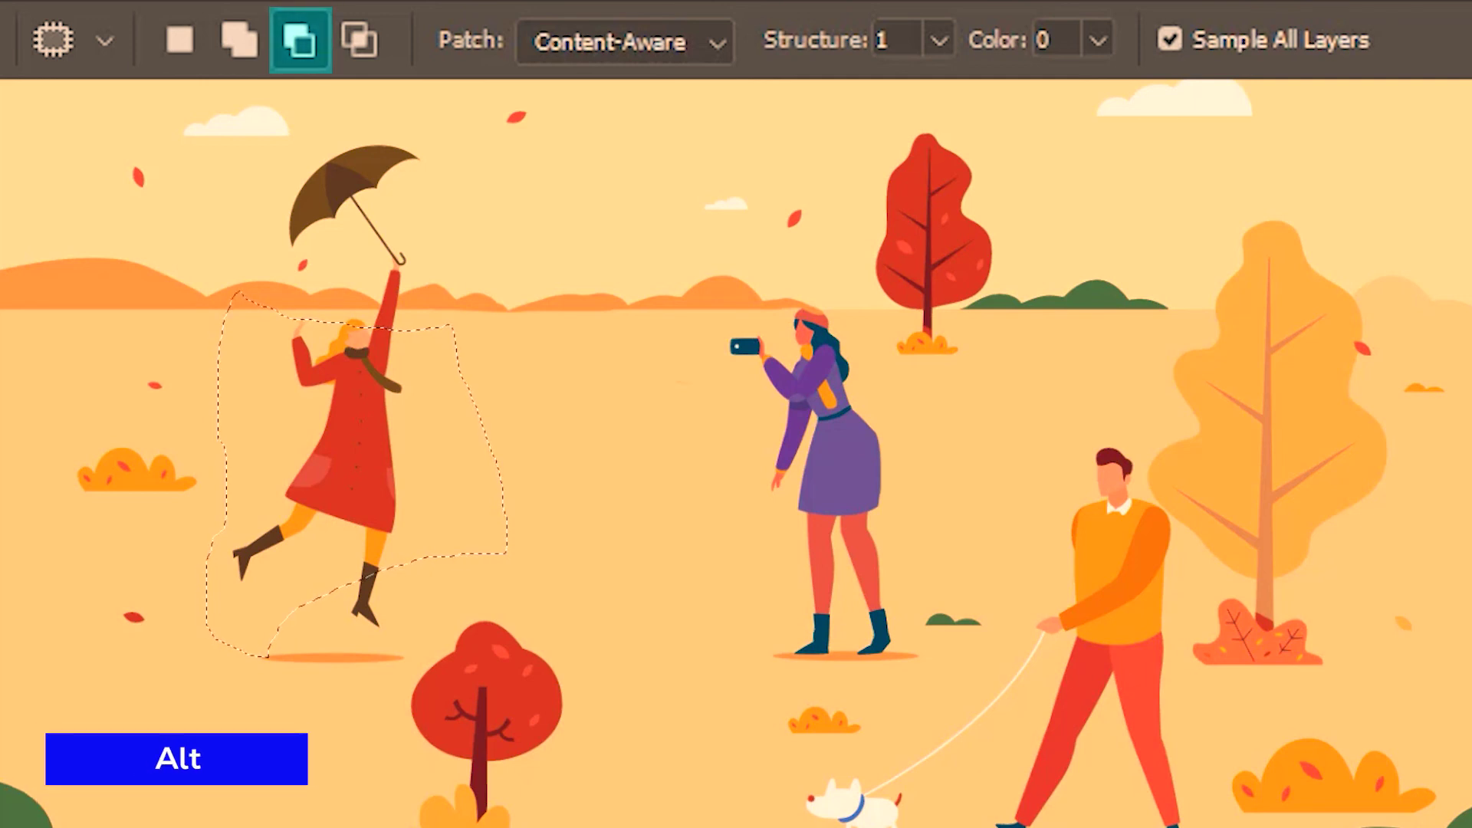
{"action": "mouse_move", "coordinate": [521, 340]}
{"action": "left_mouse_down"}
{"action": "mouse_move", "coordinate": [414, 514]}
{"action": "mouse_move", "coordinate": [545, 581]}
{"action": "mouse_move", "coordinate": [546, 360]}
{"action": "left_mouse_up"}
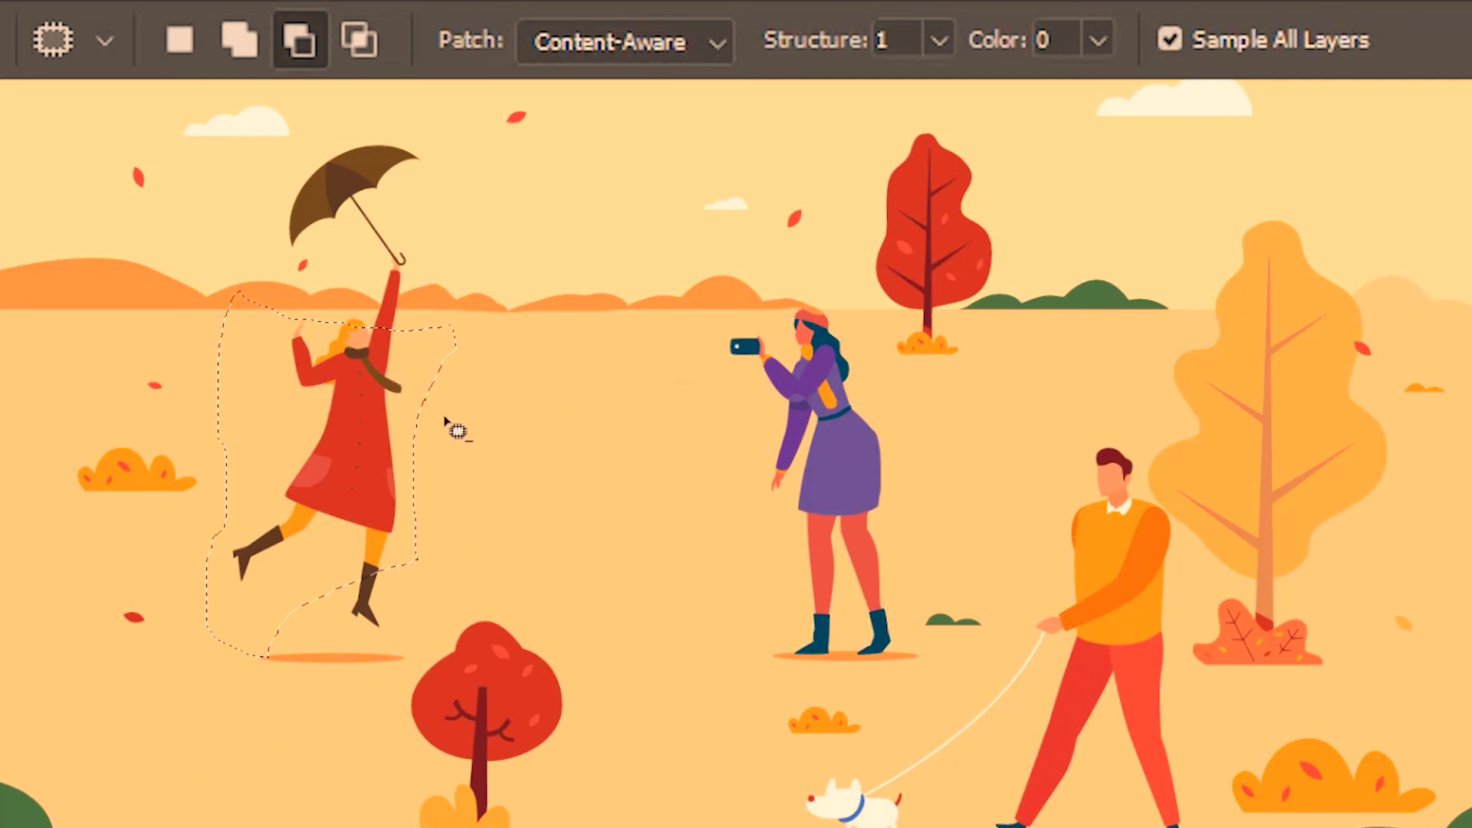
{"action": "mouse_move", "coordinate": [255, 383]}
{"action": "left_mouse_down"}
{"action": "mouse_move", "coordinate": [228, 493]}
{"action": "mouse_move", "coordinate": [189, 391]}
{"action": "mouse_move", "coordinate": [191, 307]}
{"action": "mouse_move", "coordinate": [269, 296]}
{"action": "left_mouse_up"}
{"action": "mouse_move", "coordinate": [300, 657]}
{"action": "left_mouse_down"}
{"action": "mouse_move", "coordinate": [240, 693]}
{"action": "mouse_move", "coordinate": [187, 654]}
{"action": "mouse_move", "coordinate": [186, 556]}
{"action": "left_mouse_up"}
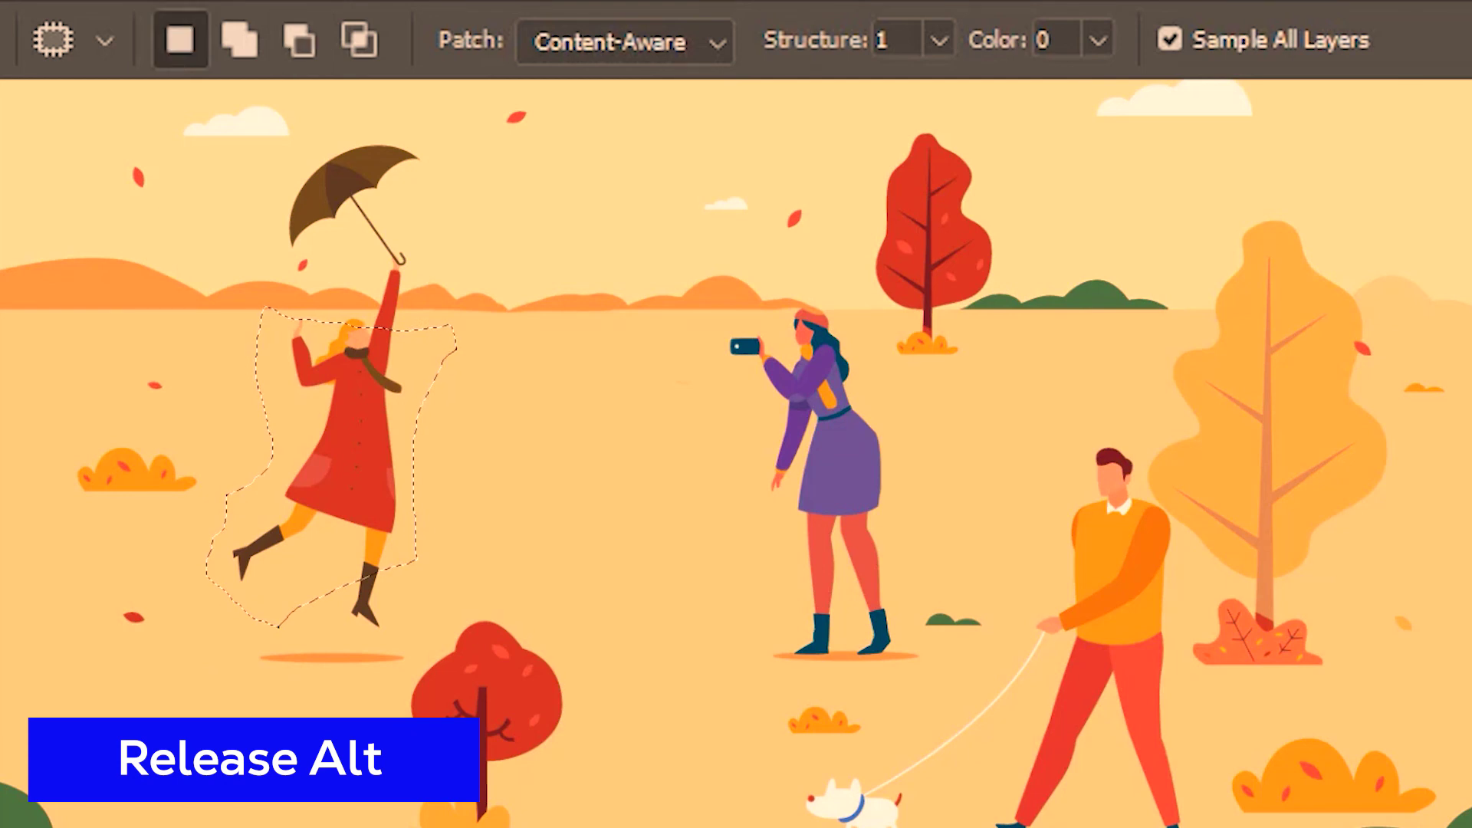
{"action": "key", "text": "alt"}
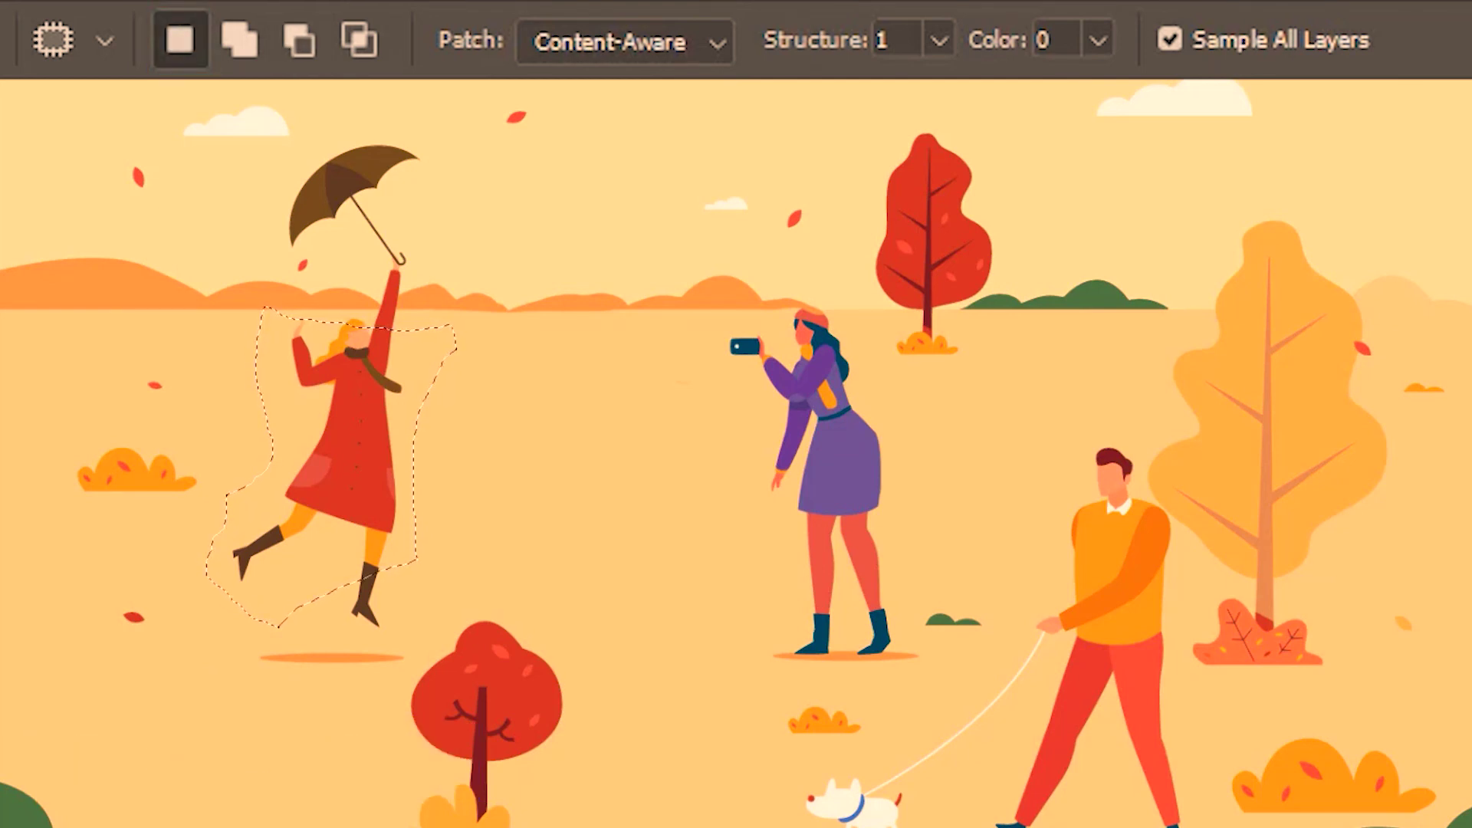
Step: Intersect the selection with a new outline near the dancer, then deselect
{"action": "left_click", "coordinate": [370, 48]}
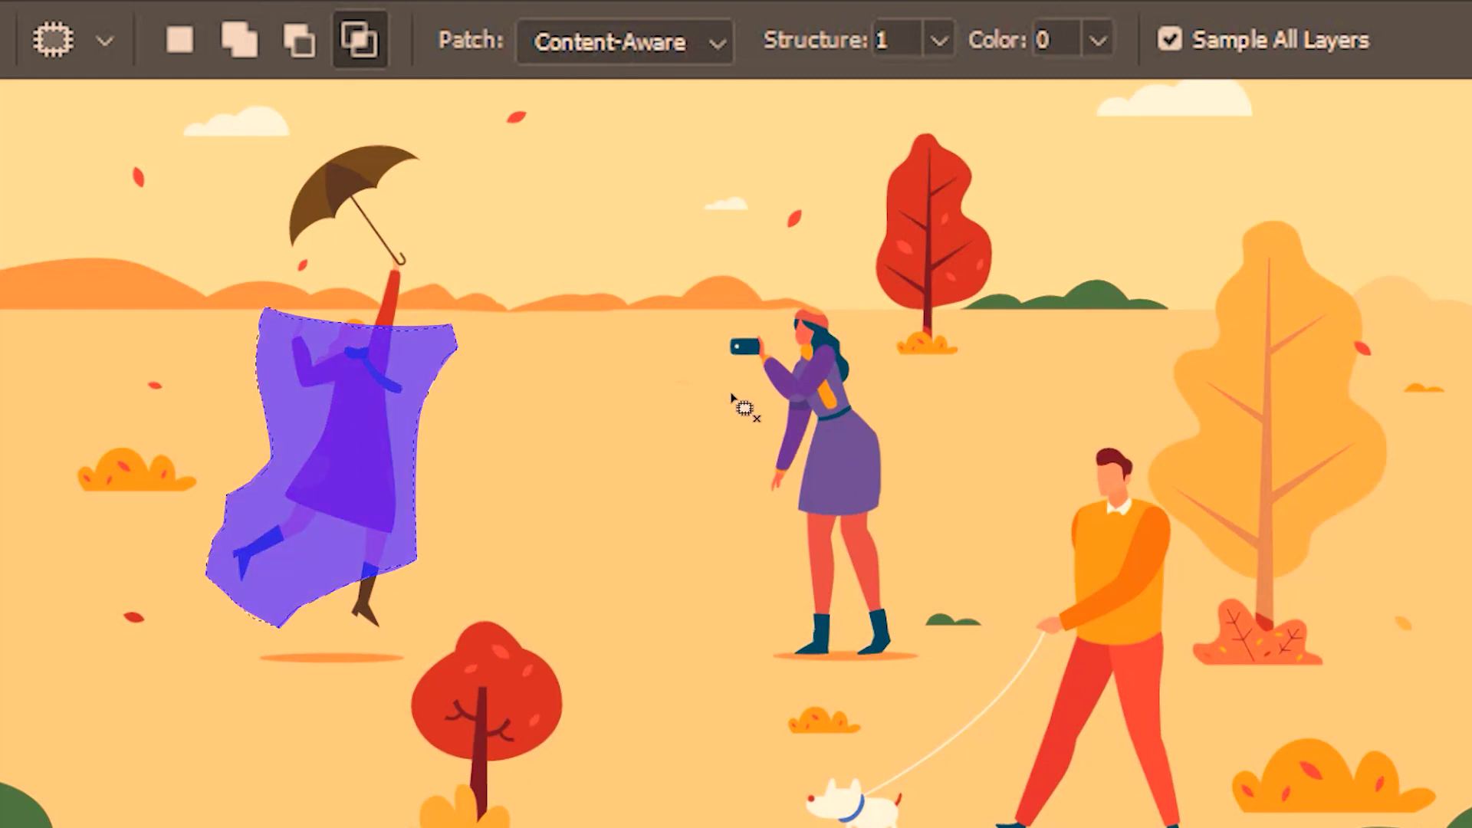
{"action": "mouse_move", "coordinate": [582, 259]}
{"action": "left_mouse_down"}
{"action": "mouse_move", "coordinate": [445, 266]}
{"action": "mouse_move", "coordinate": [369, 320]}
{"action": "mouse_move", "coordinate": [341, 366]}
{"action": "mouse_move", "coordinate": [349, 441]}
{"action": "mouse_move", "coordinate": [409, 506]}
{"action": "mouse_move", "coordinate": [498, 515]}
{"action": "mouse_move", "coordinate": [581, 480]}
{"action": "mouse_move", "coordinate": [637, 398]}
{"action": "mouse_move", "coordinate": [647, 278]}
{"action": "left_mouse_up"}
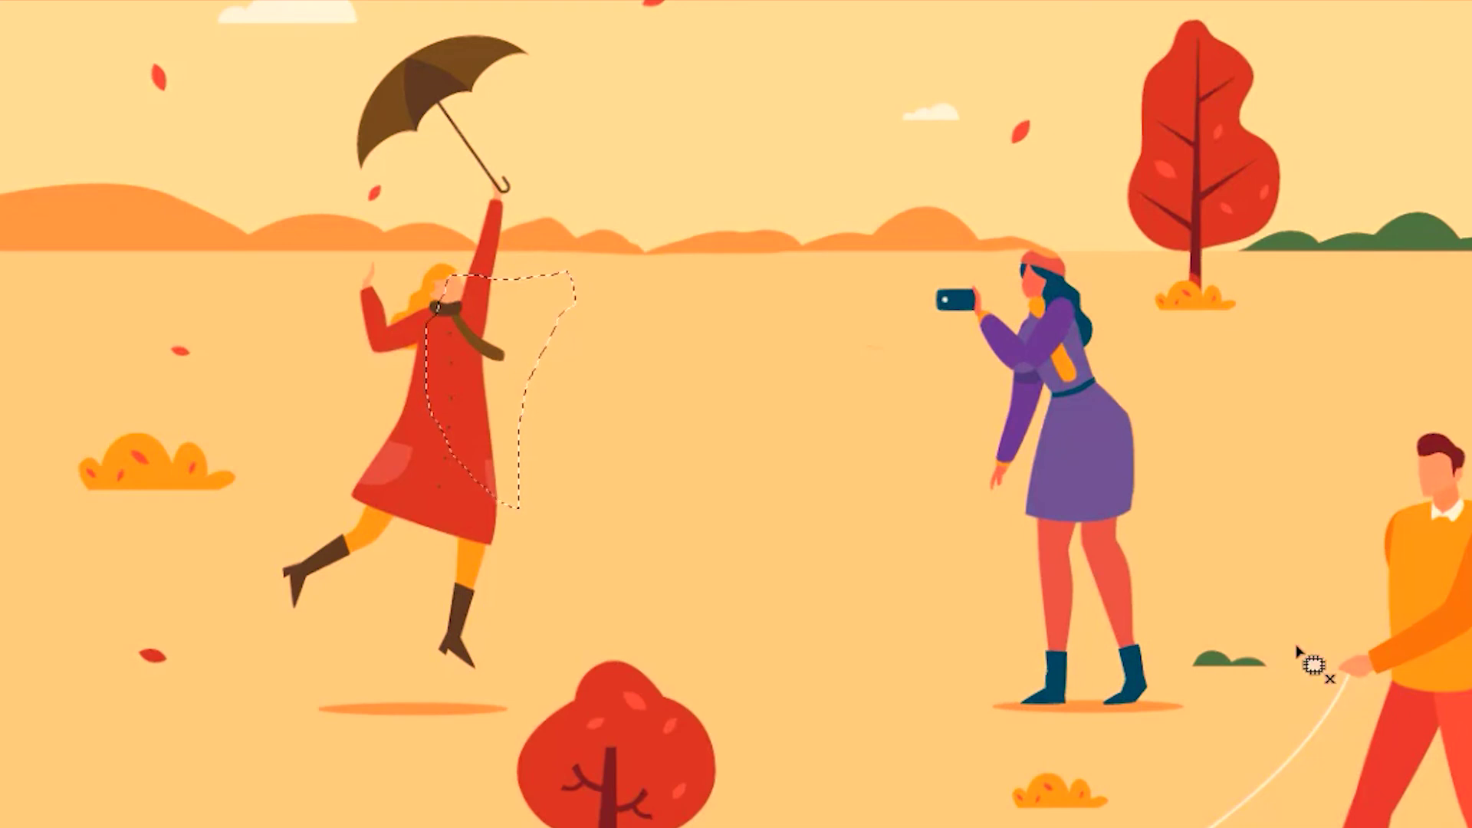
{"action": "key", "text": "ctrl+d"}
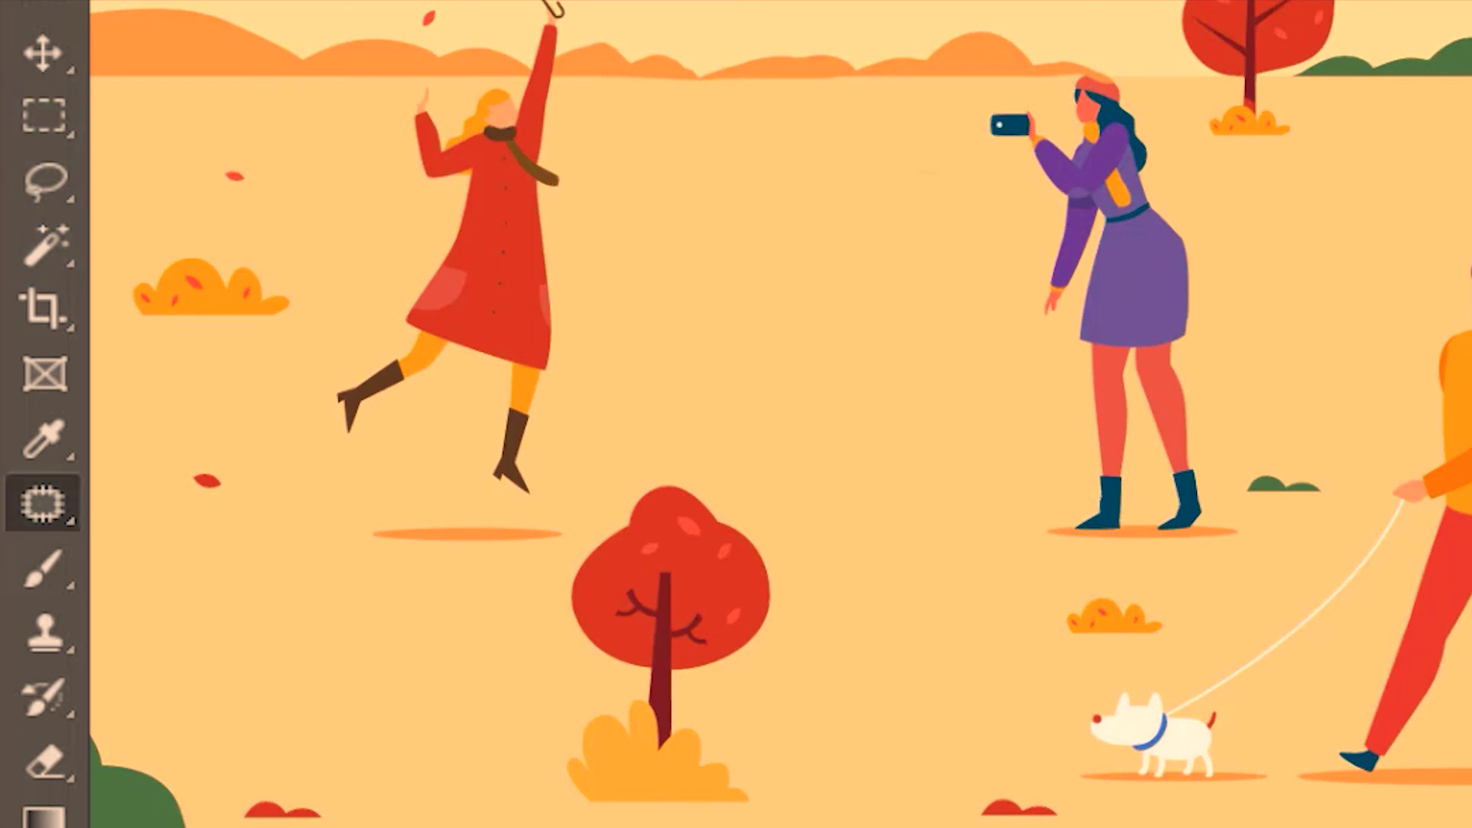
Step: Draw an elliptical selection around the small red tree
{"action": "left_click", "coordinate": [42, 117]}
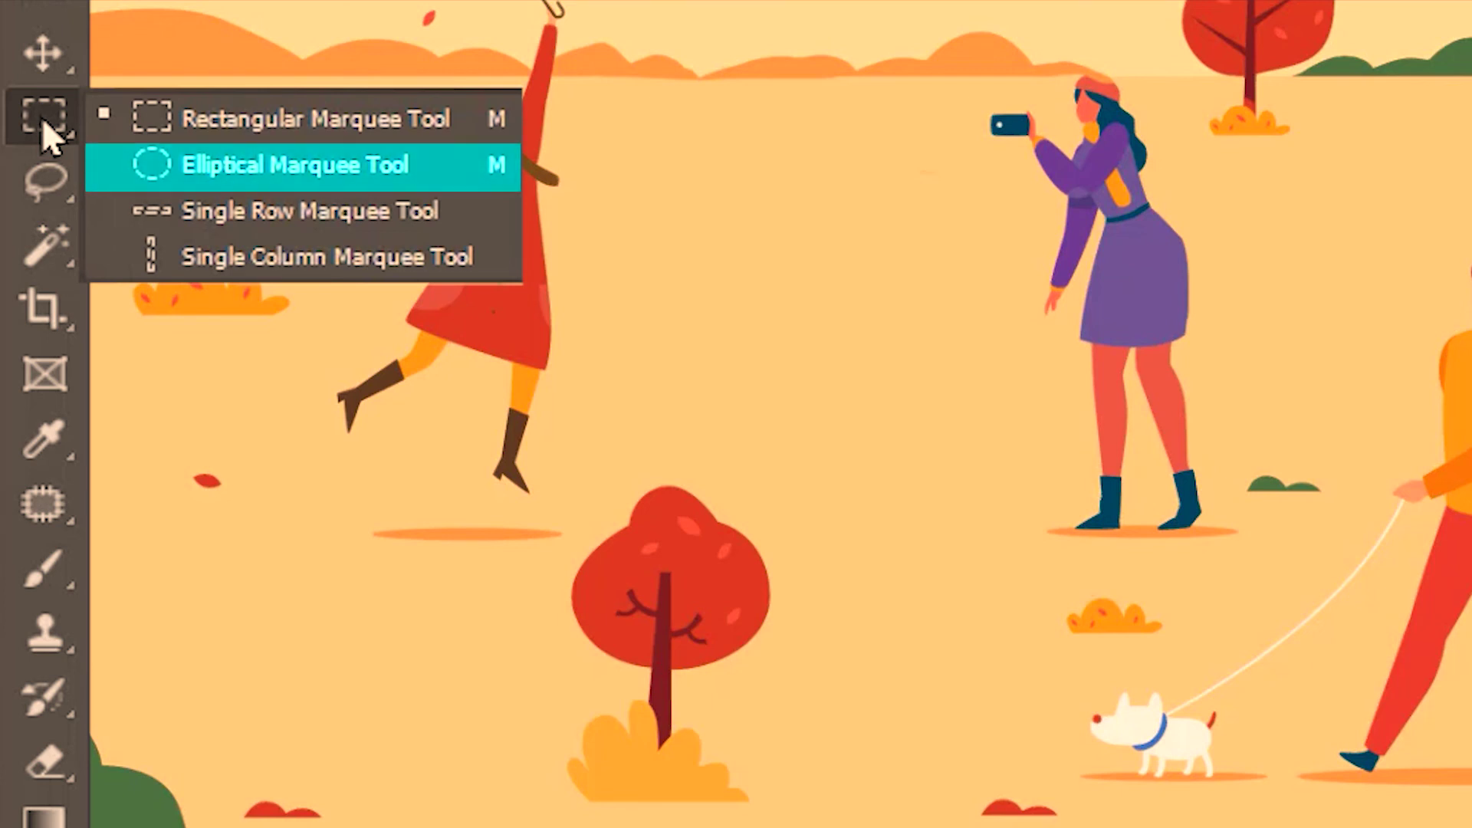
{"action": "left_click", "coordinate": [261, 158]}
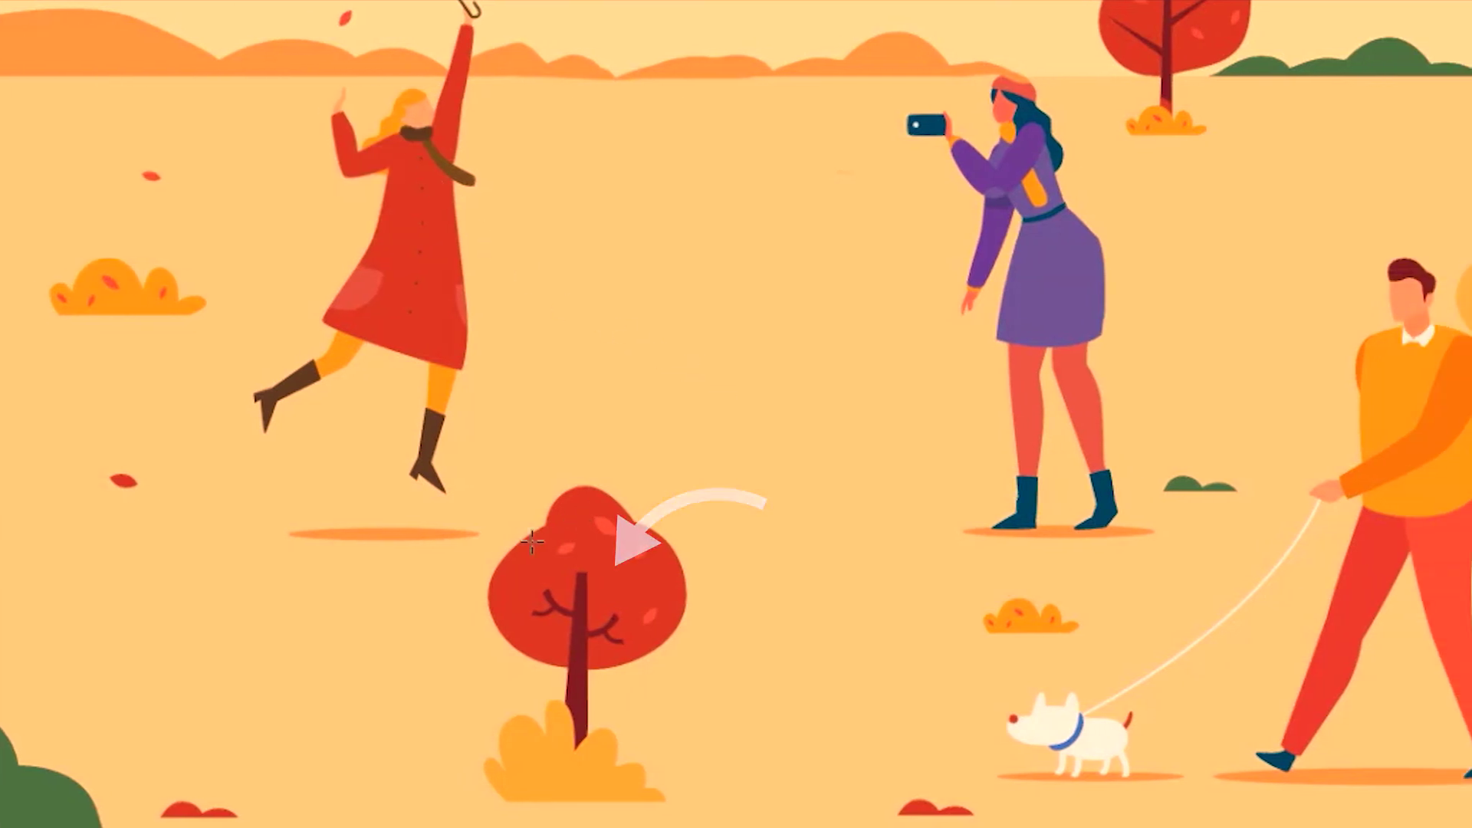
{"action": "left_click_drag", "start_coordinate": [510, 526], "coordinate": [732, 734]}
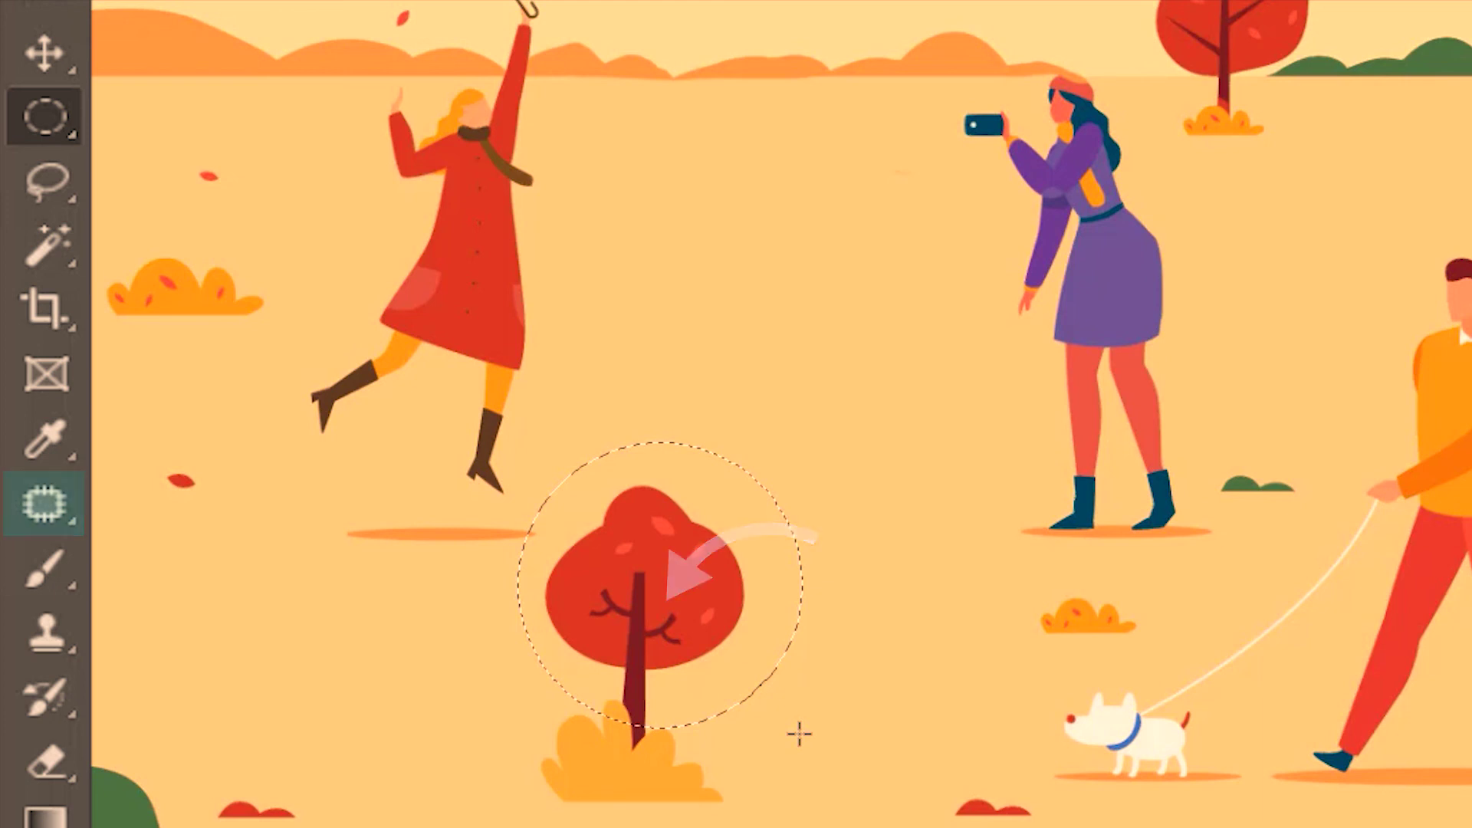
Step: Patch the circled tree with the empty ground above it and deselect
{"action": "left_click", "coordinate": [48, 498]}
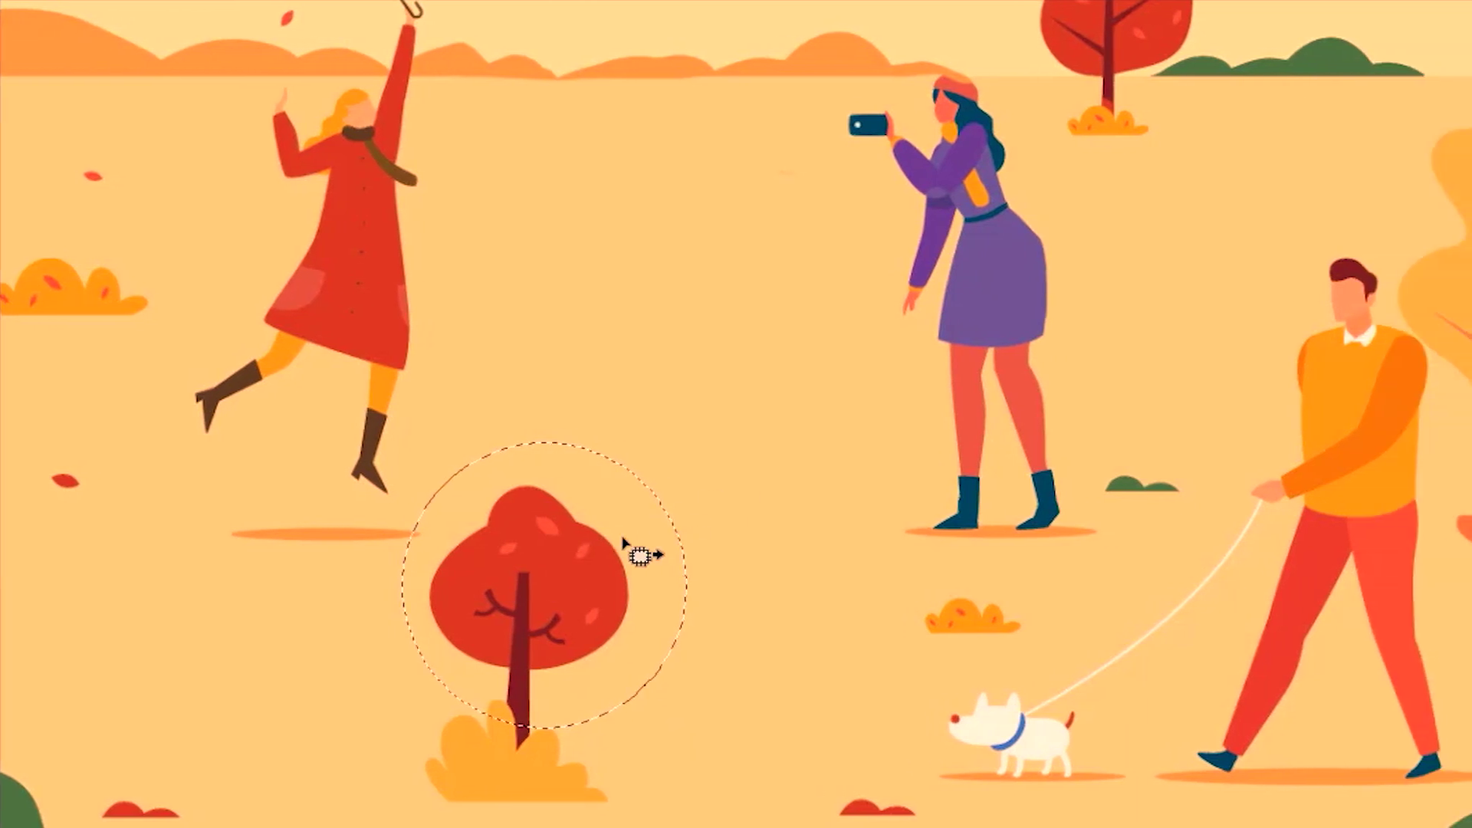
{"action": "left_click_drag", "start_coordinate": [595, 595], "coordinate": [678, 262]}
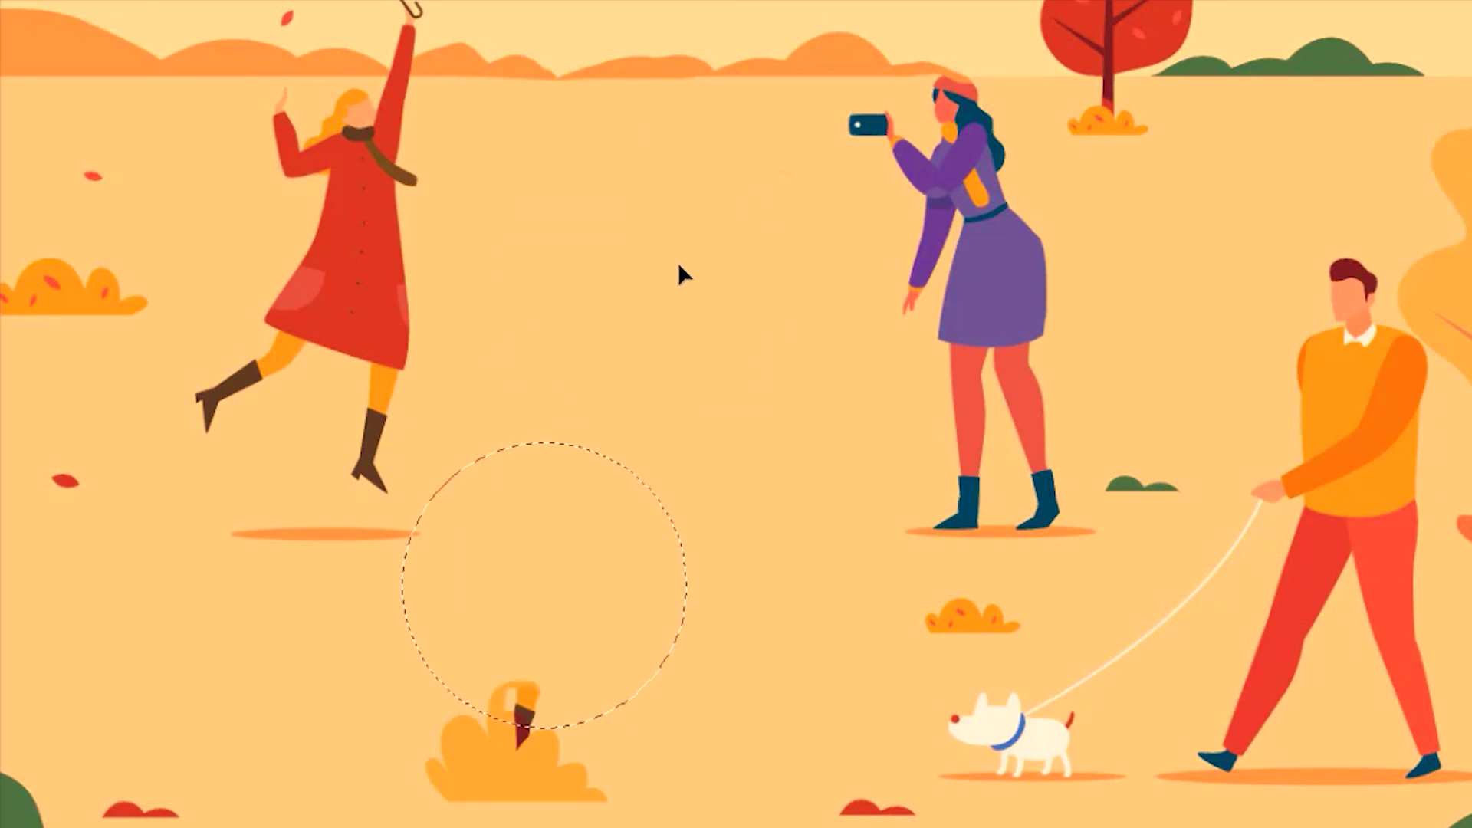
{"action": "key", "text": "ctrl+d"}
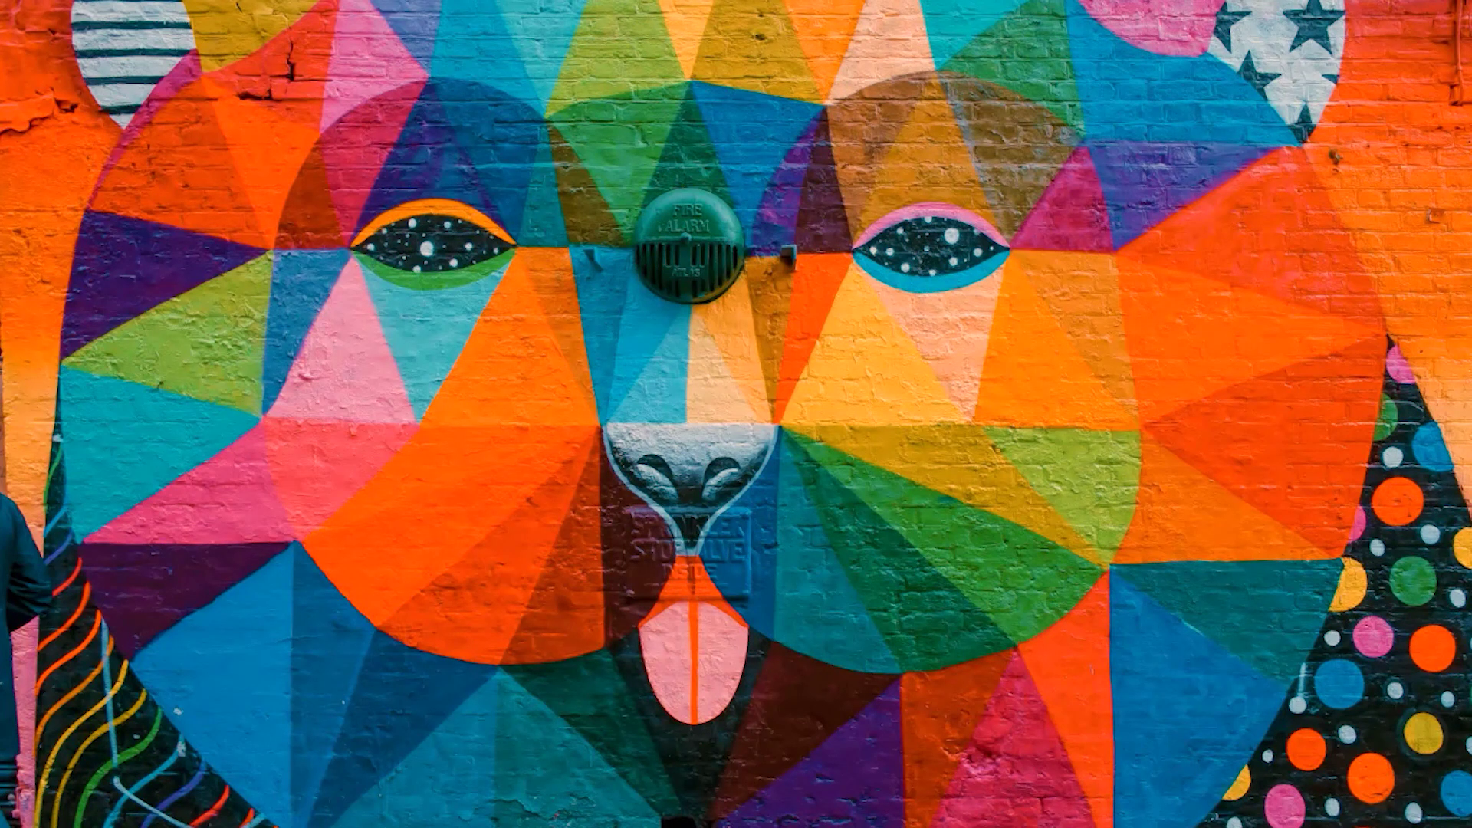
Step: Patch the mural's nose with a copy of its left eye, then enlarge and rotate it with Ctrl+T
{"action": "mouse_move", "coordinate": [788, 479]}
{"action": "left_mouse_down"}
{"action": "mouse_move", "coordinate": [805, 408]}
{"action": "mouse_move", "coordinate": [643, 388]}
{"action": "mouse_move", "coordinate": [575, 405]}
{"action": "mouse_move", "coordinate": [681, 589]}
{"action": "left_mouse_up"}
{"action": "left_click_drag", "start_coordinate": [783, 490], "coordinate": [445, 245]}
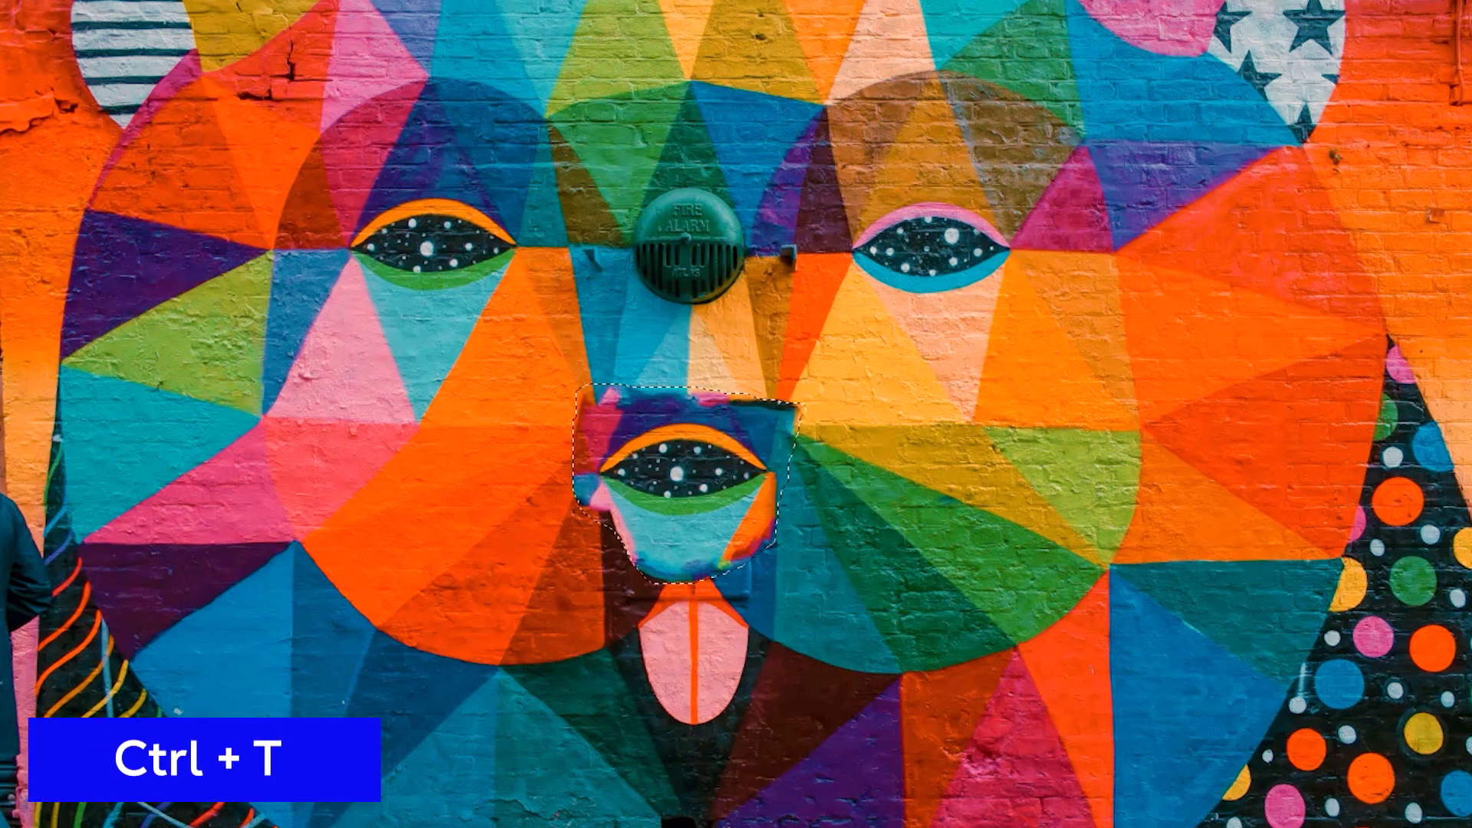
{"action": "key", "text": "ctrl+t"}
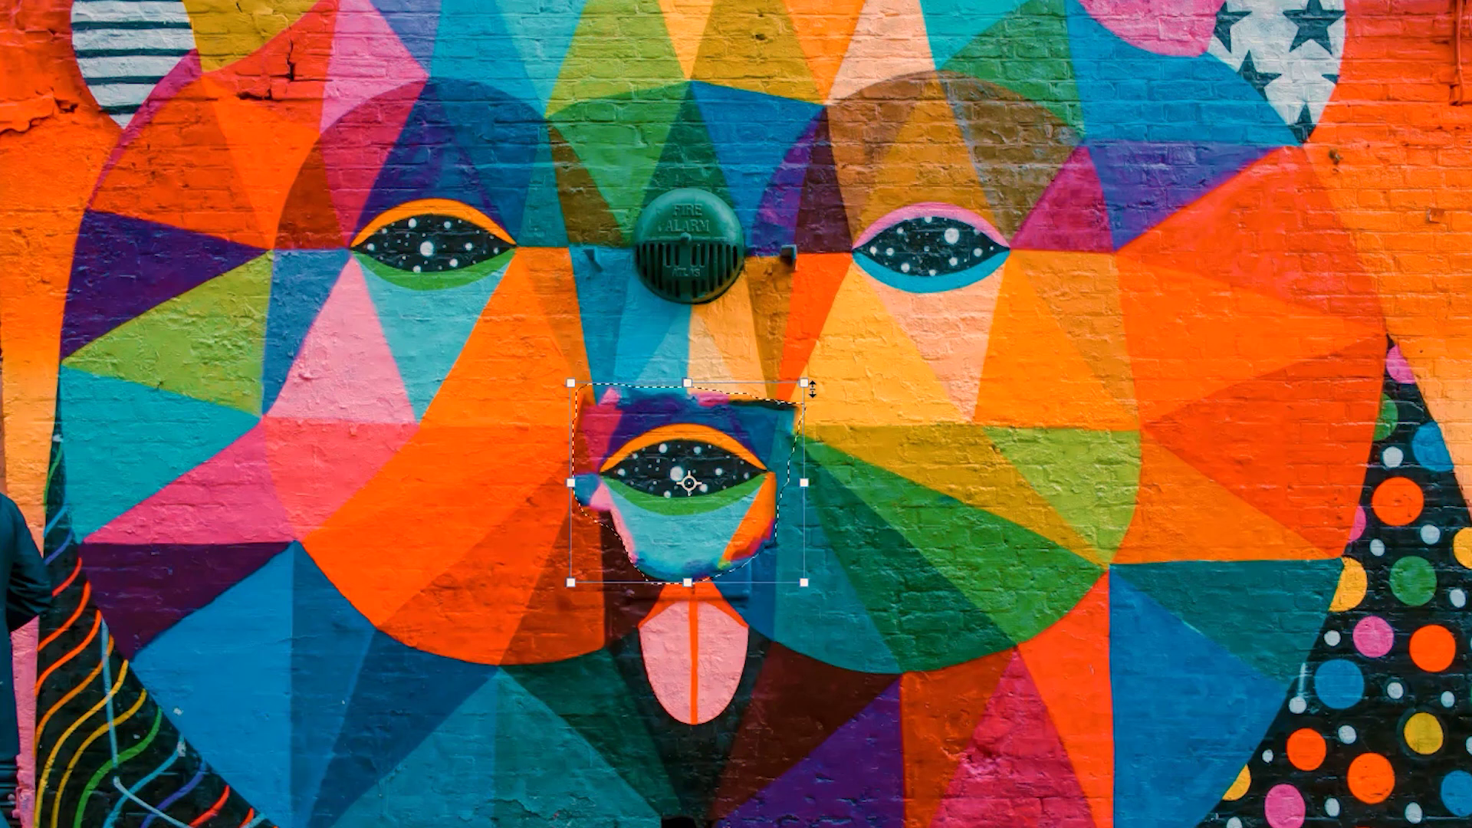
{"action": "left_click_drag", "start_coordinate": [806, 381], "coordinate": [913, 460]}
{"action": "right_click", "coordinate": [779, 482]}
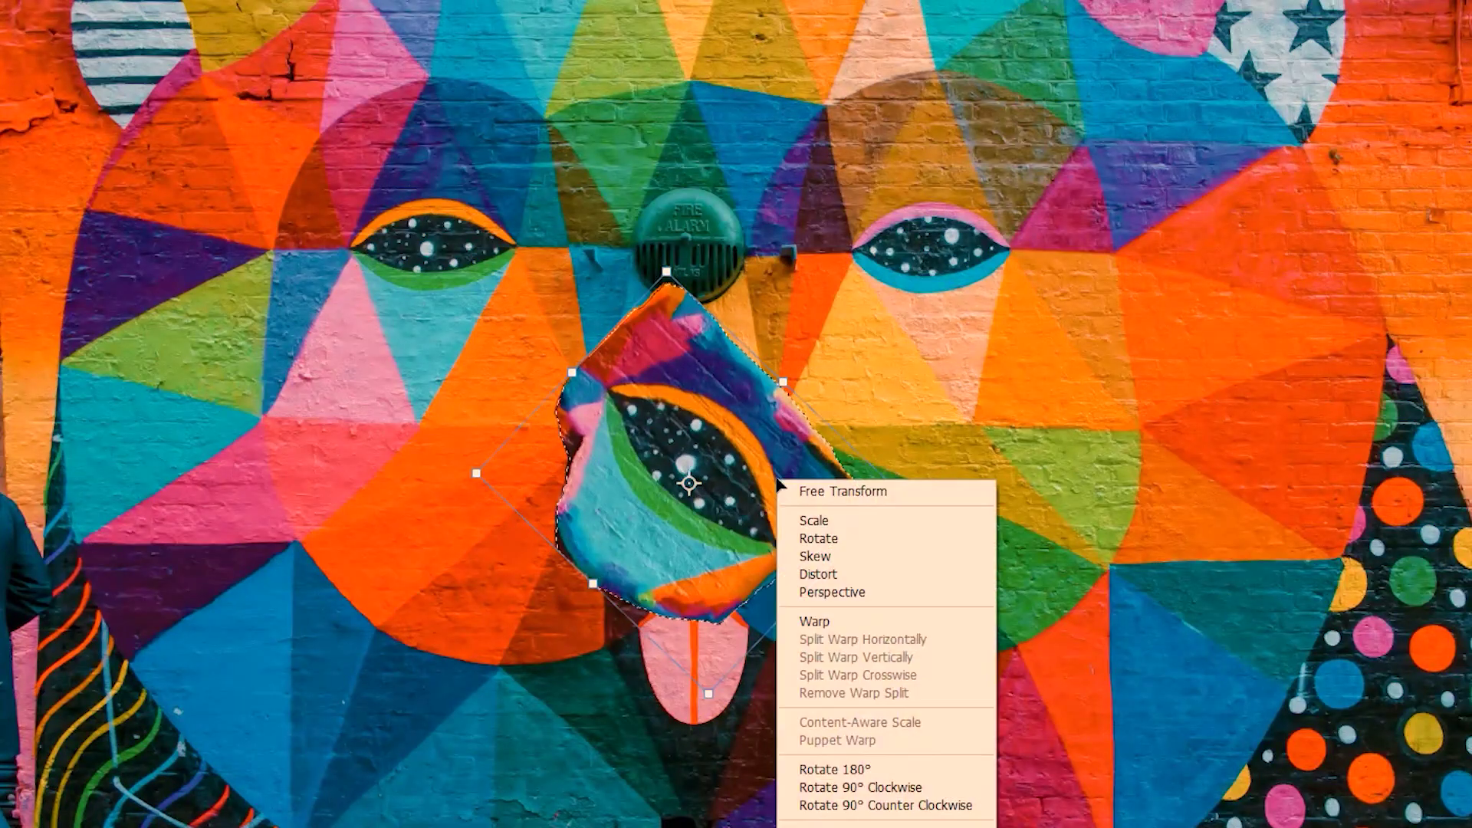